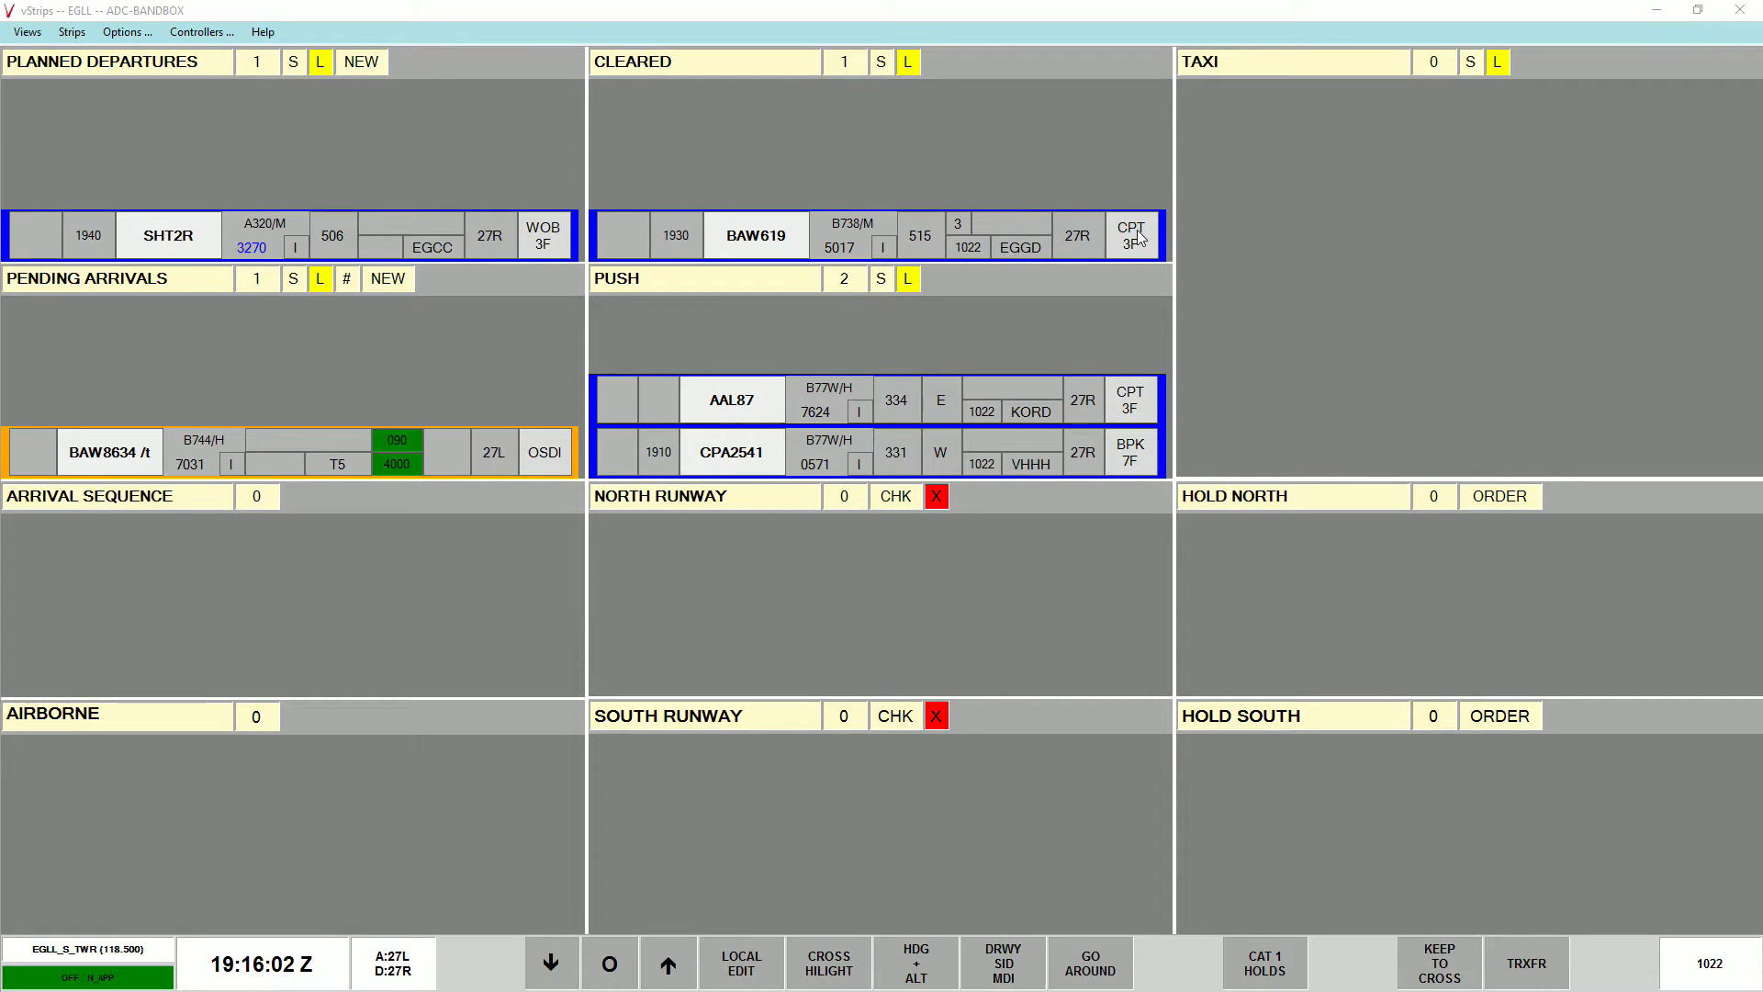
Step: Advance BAW619's strip to Push and give it clearance limit N
{"action": "left_click", "coordinate": [1137, 236]}
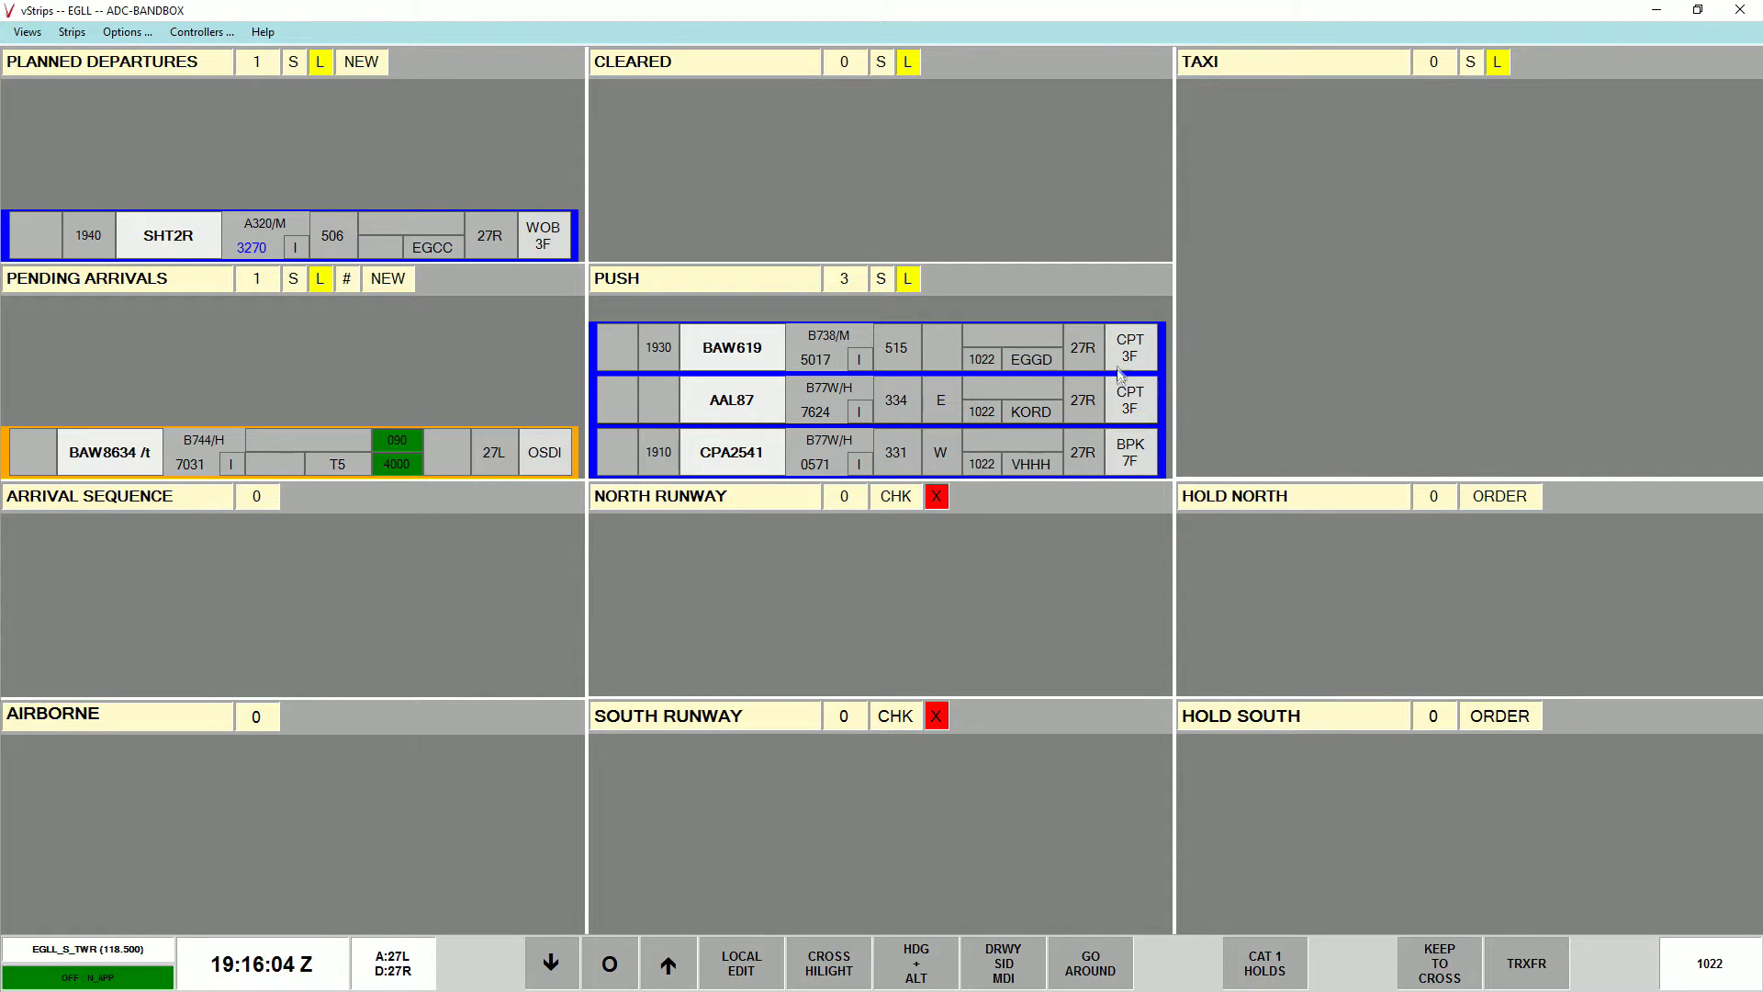
{"action": "left_click", "coordinate": [939, 347]}
{"action": "left_click", "coordinate": [988, 470]}
Step: Drag BAW619 from Push back into Cleared, where it shows squawk 7044
{"action": "left_click_drag", "start_coordinate": [779, 338], "coordinate": [663, 112]}
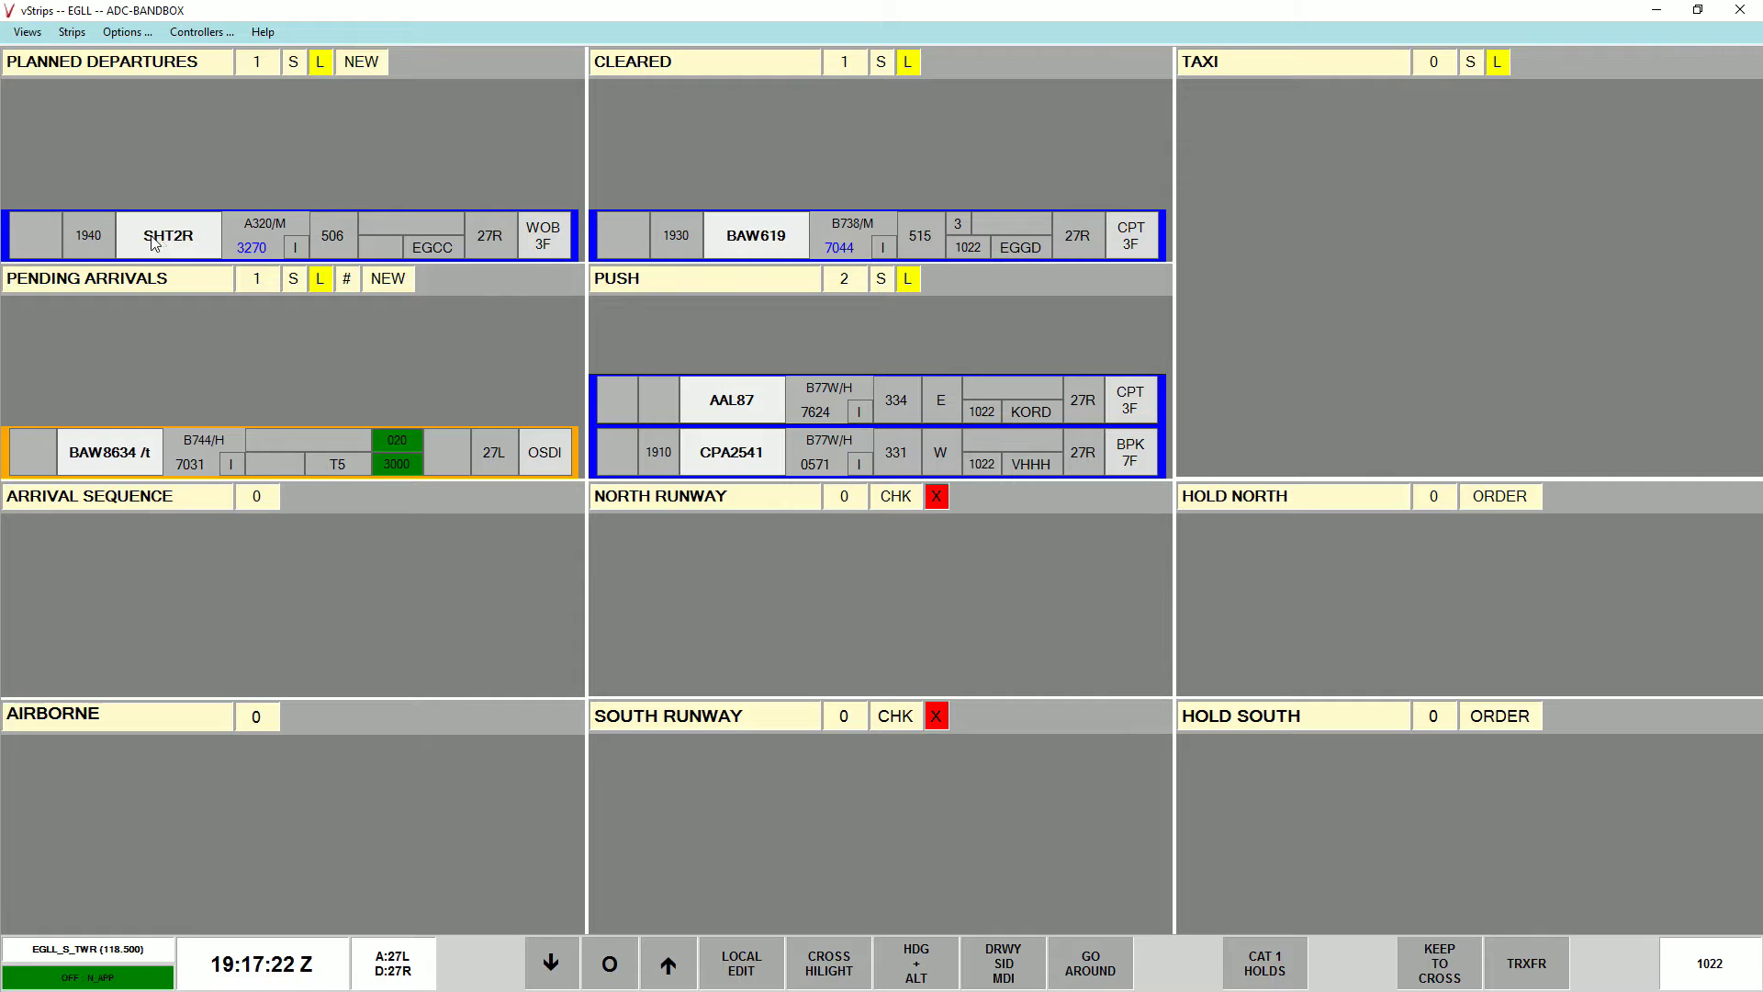
{"action": "mouse_move", "coordinate": [194, 239]}
Step: Sequence BAW8634 into Arrival Sequence on 27L via OSDI, and return BAW619 from Push to Cleared
{"action": "left_click", "coordinate": [121, 456]}
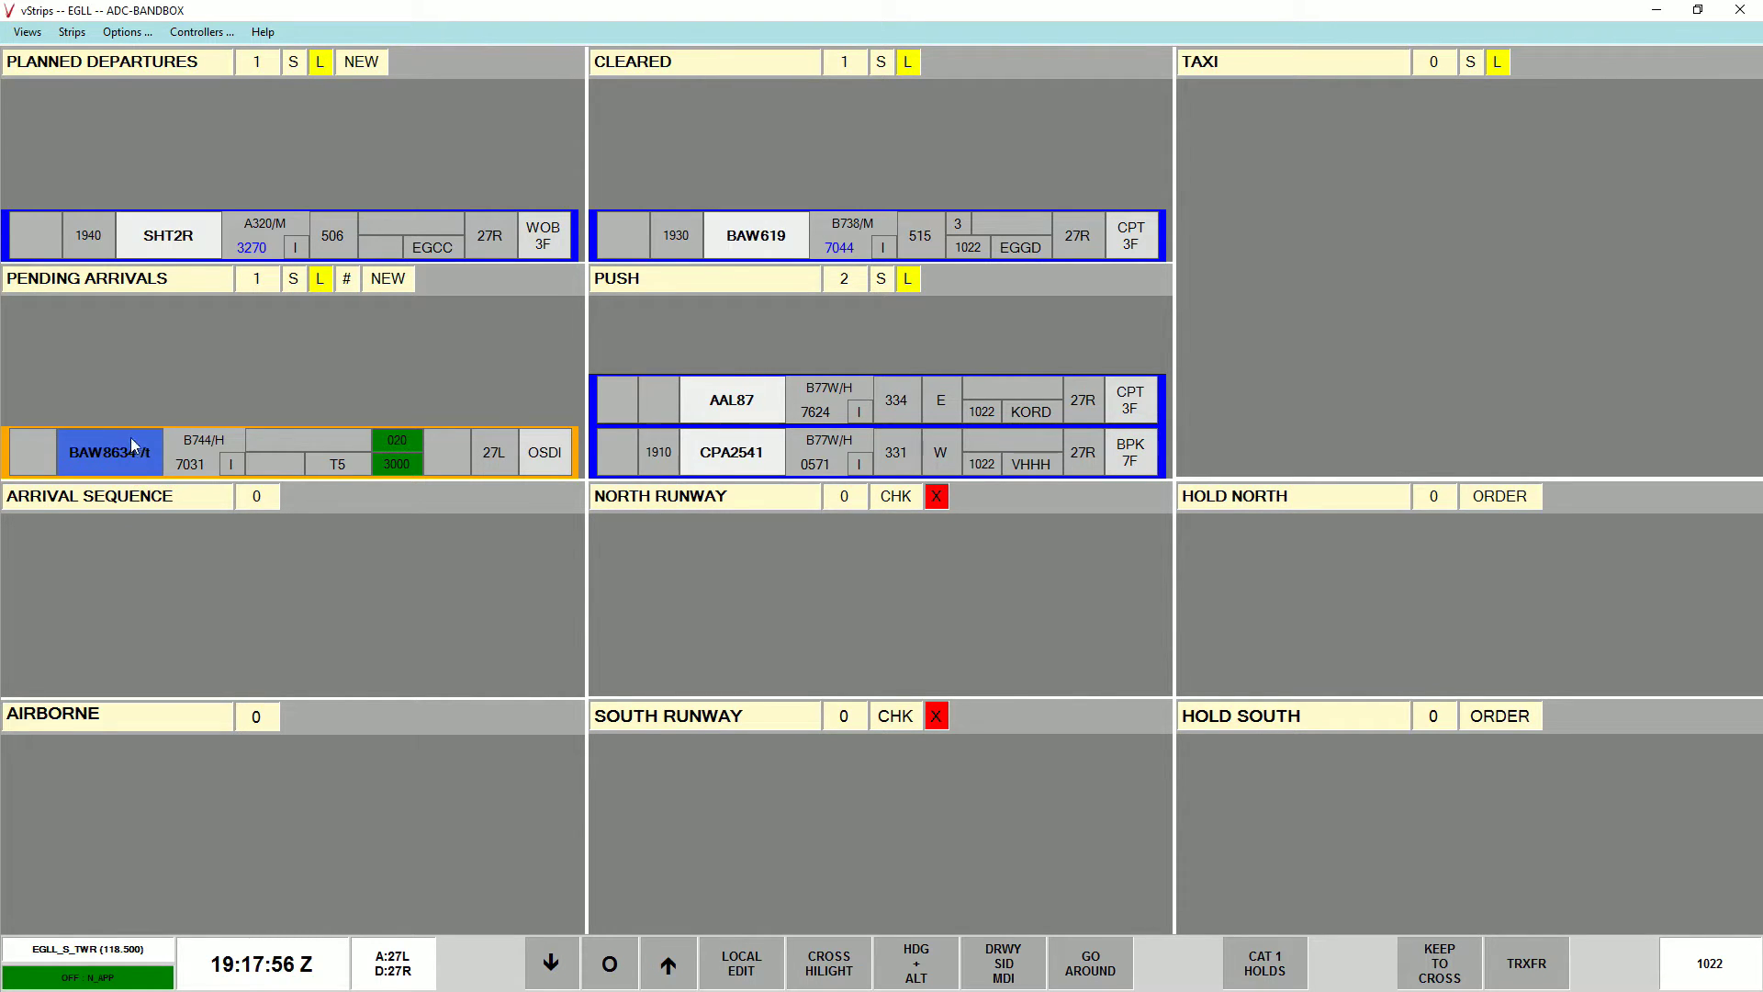
{"action": "left_click", "coordinate": [147, 538]}
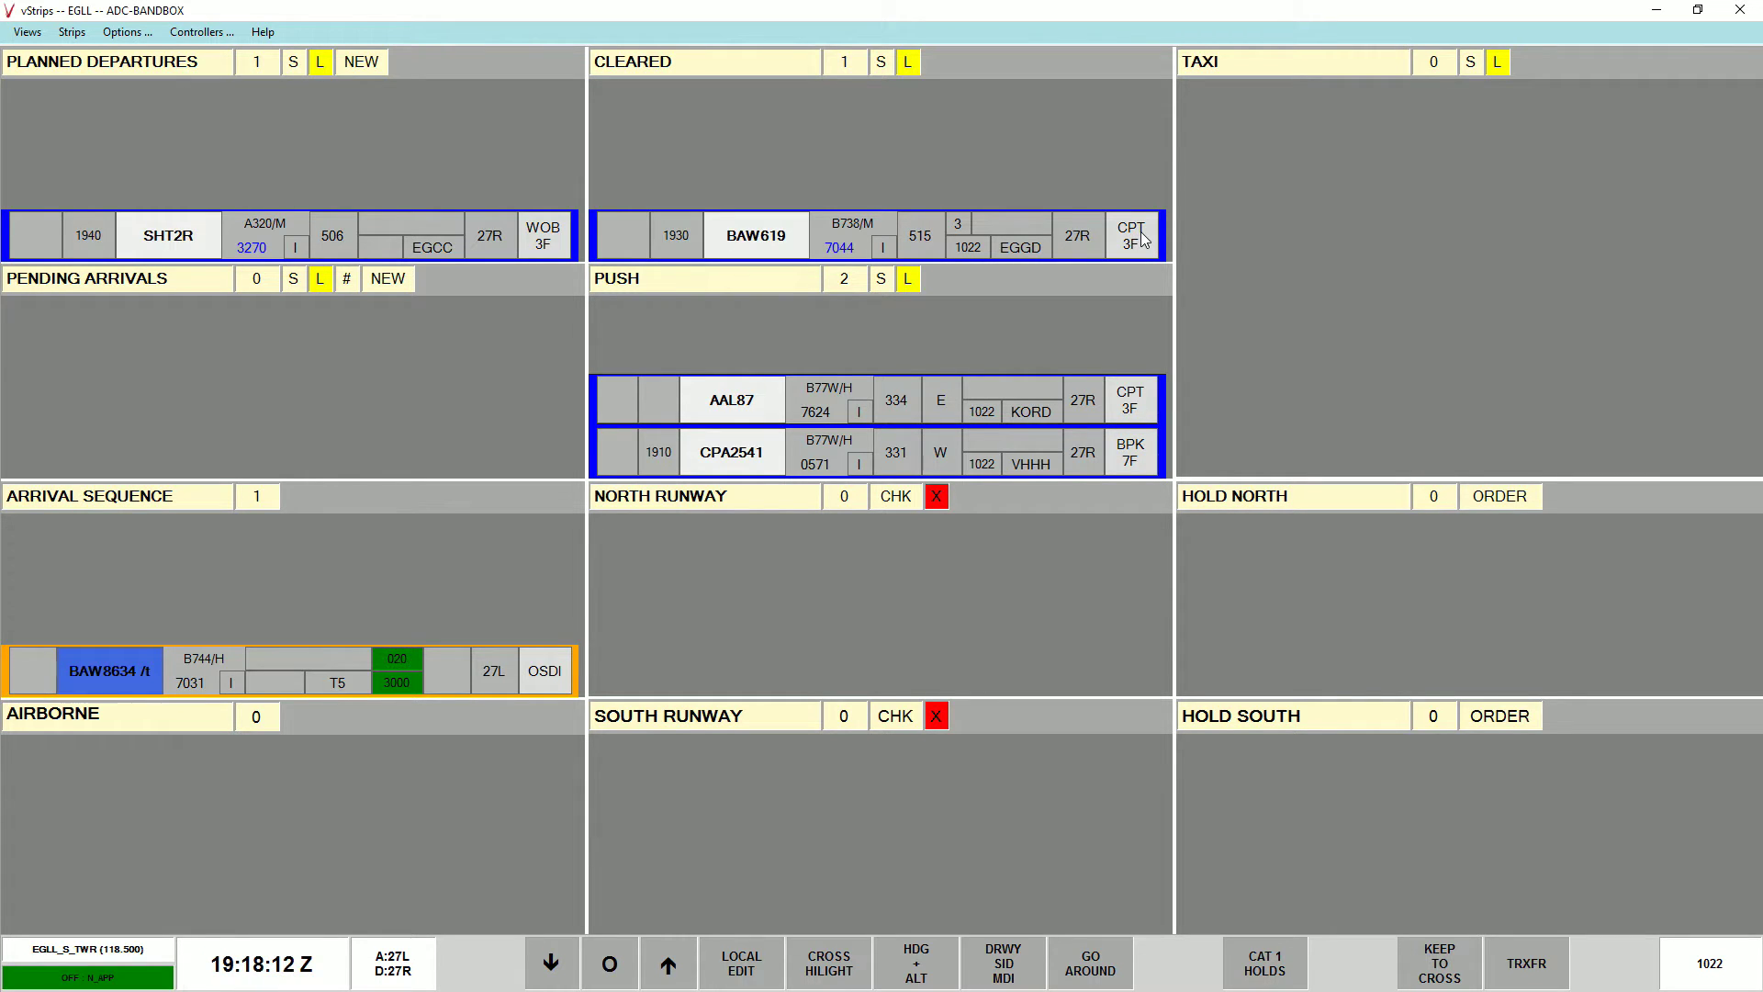
{"action": "left_click_drag", "start_coordinate": [1143, 240], "coordinate": [1130, 363]}
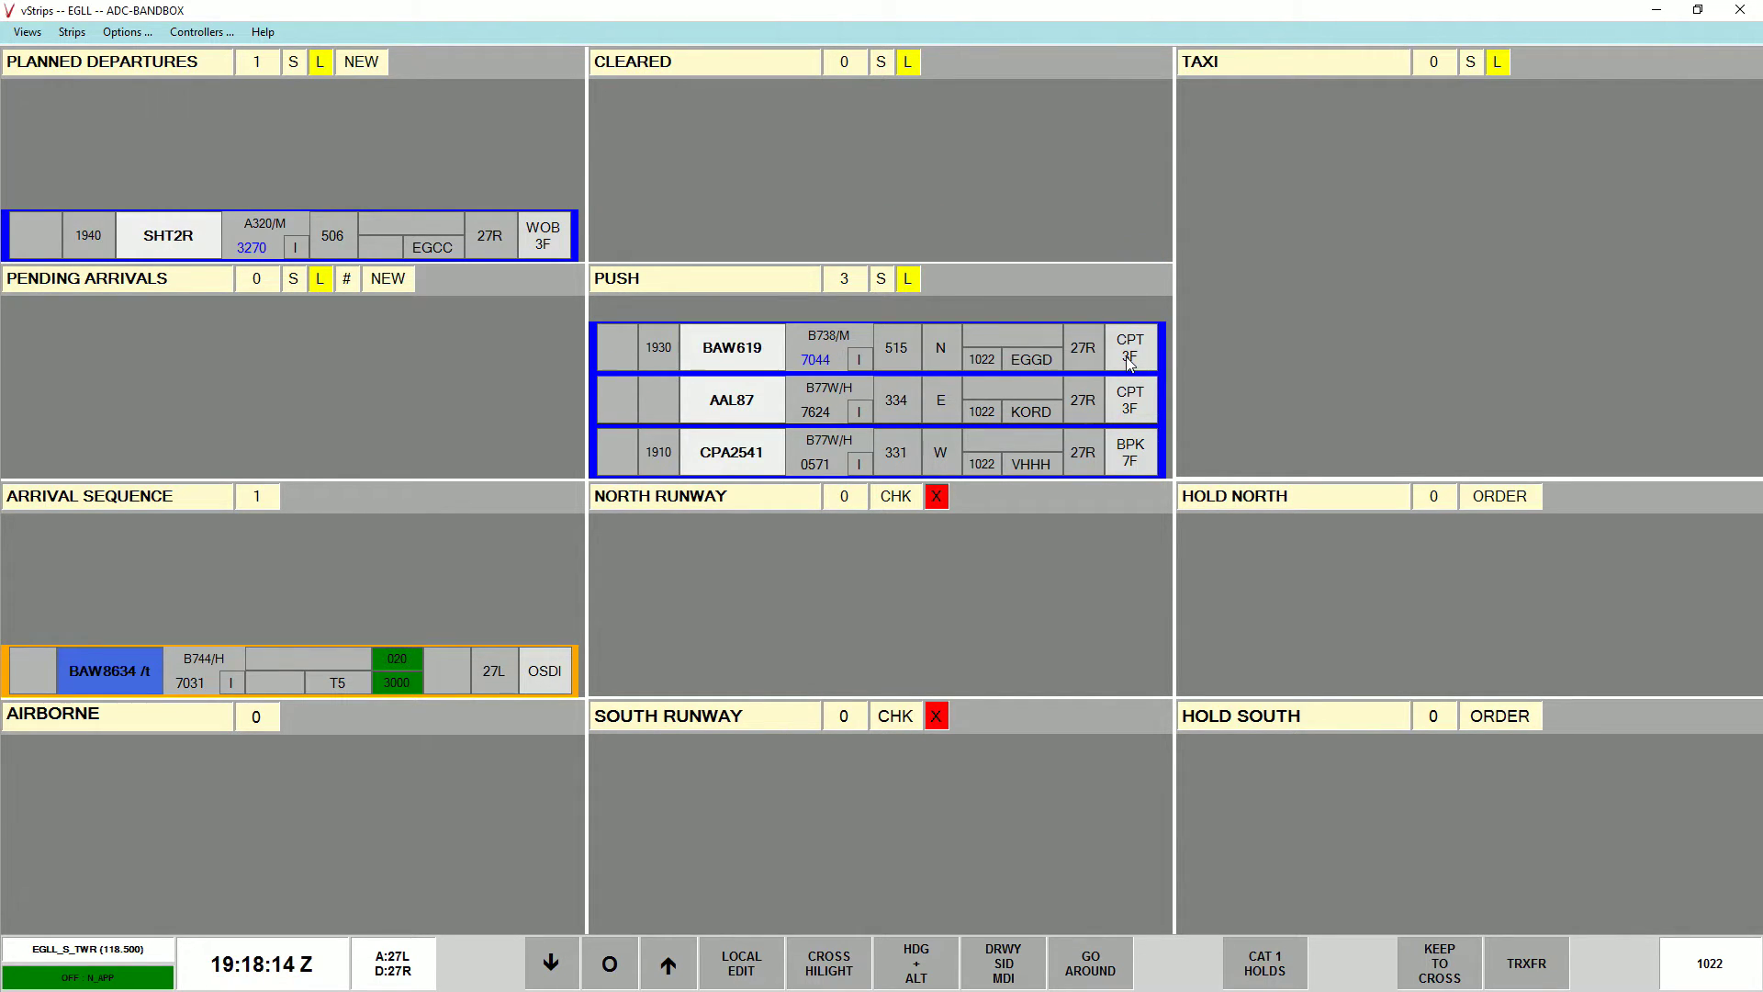
{"action": "left_click", "coordinate": [744, 356]}
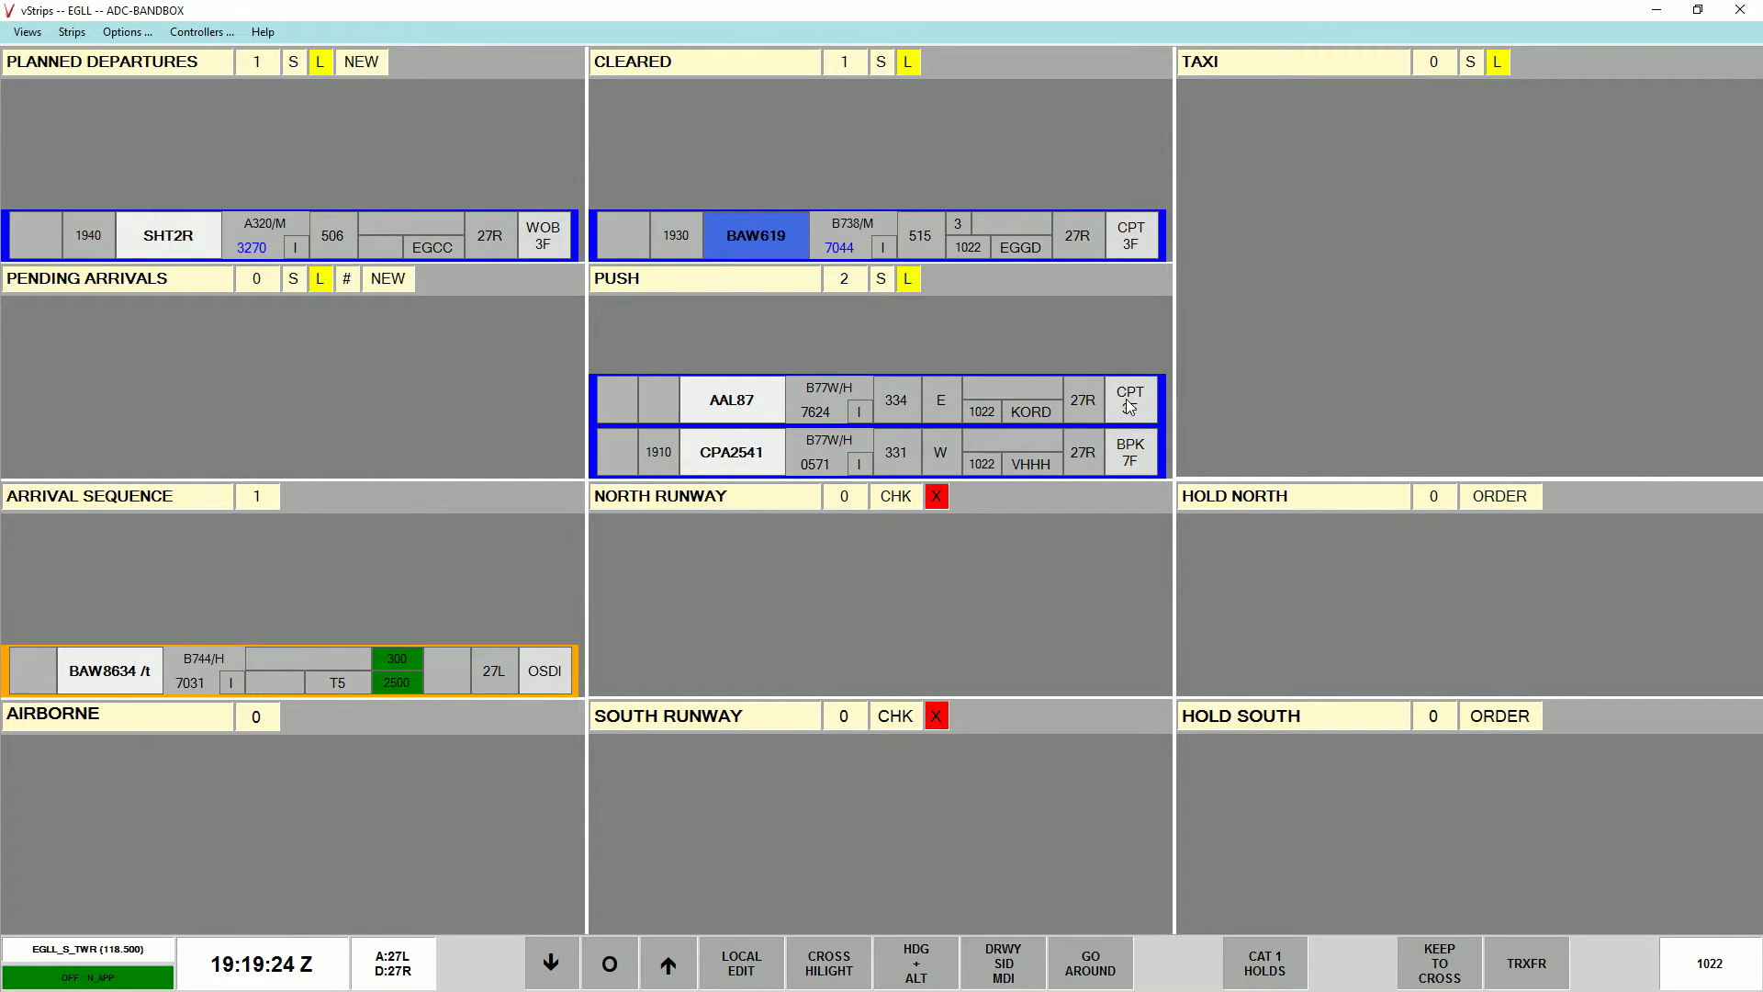
Step: Move AAL87 to Taxi with clearance limit A3, select BAW8634, and drag CPA2541 into Taxi
{"action": "left_click", "coordinate": [1135, 408]}
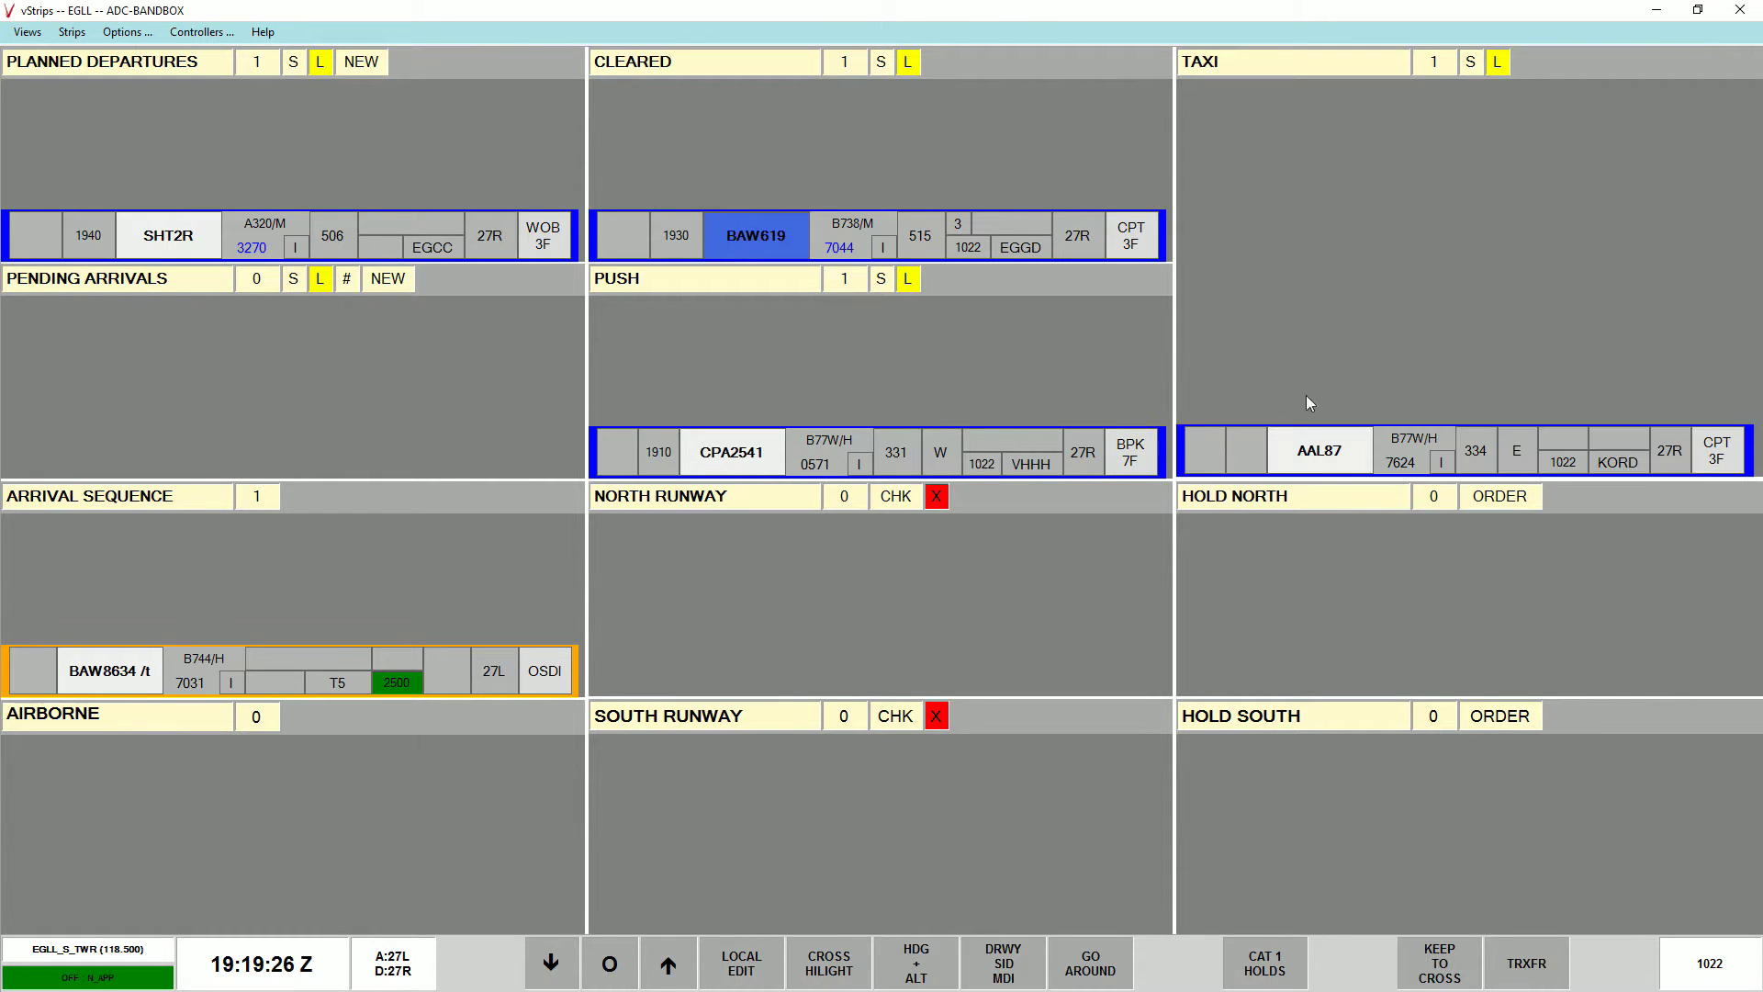
{"action": "left_click", "coordinate": [1513, 456]}
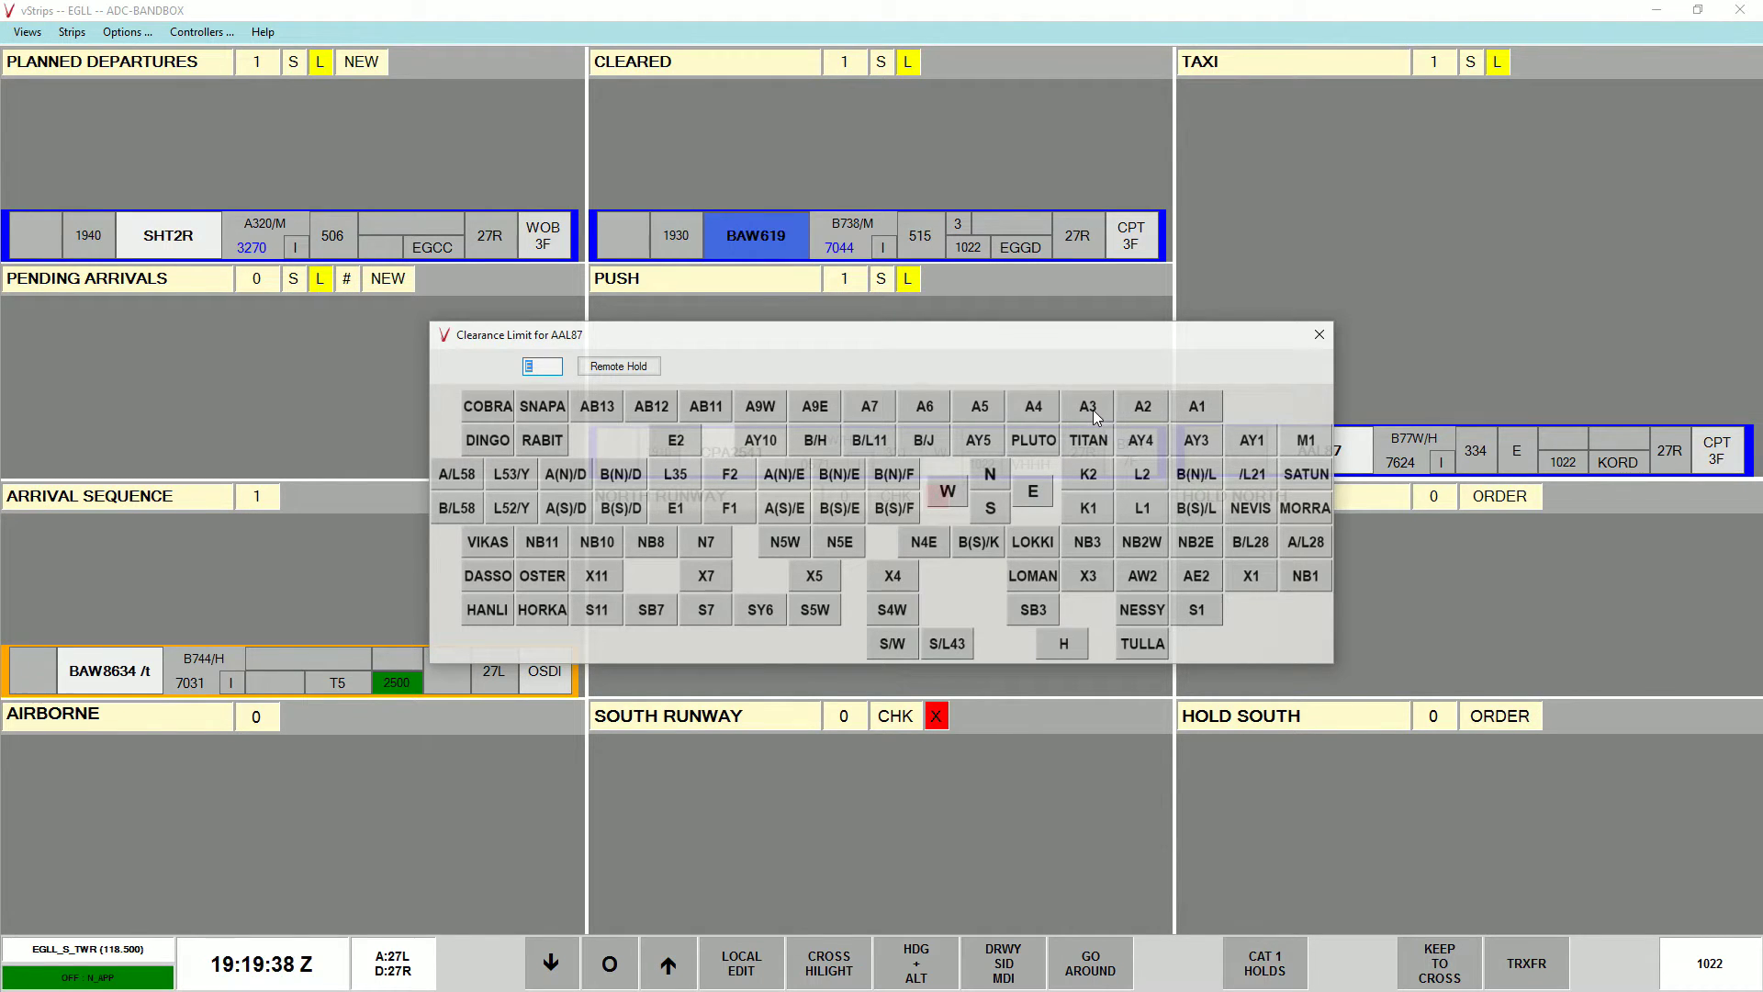
{"action": "left_click", "coordinate": [1092, 410]}
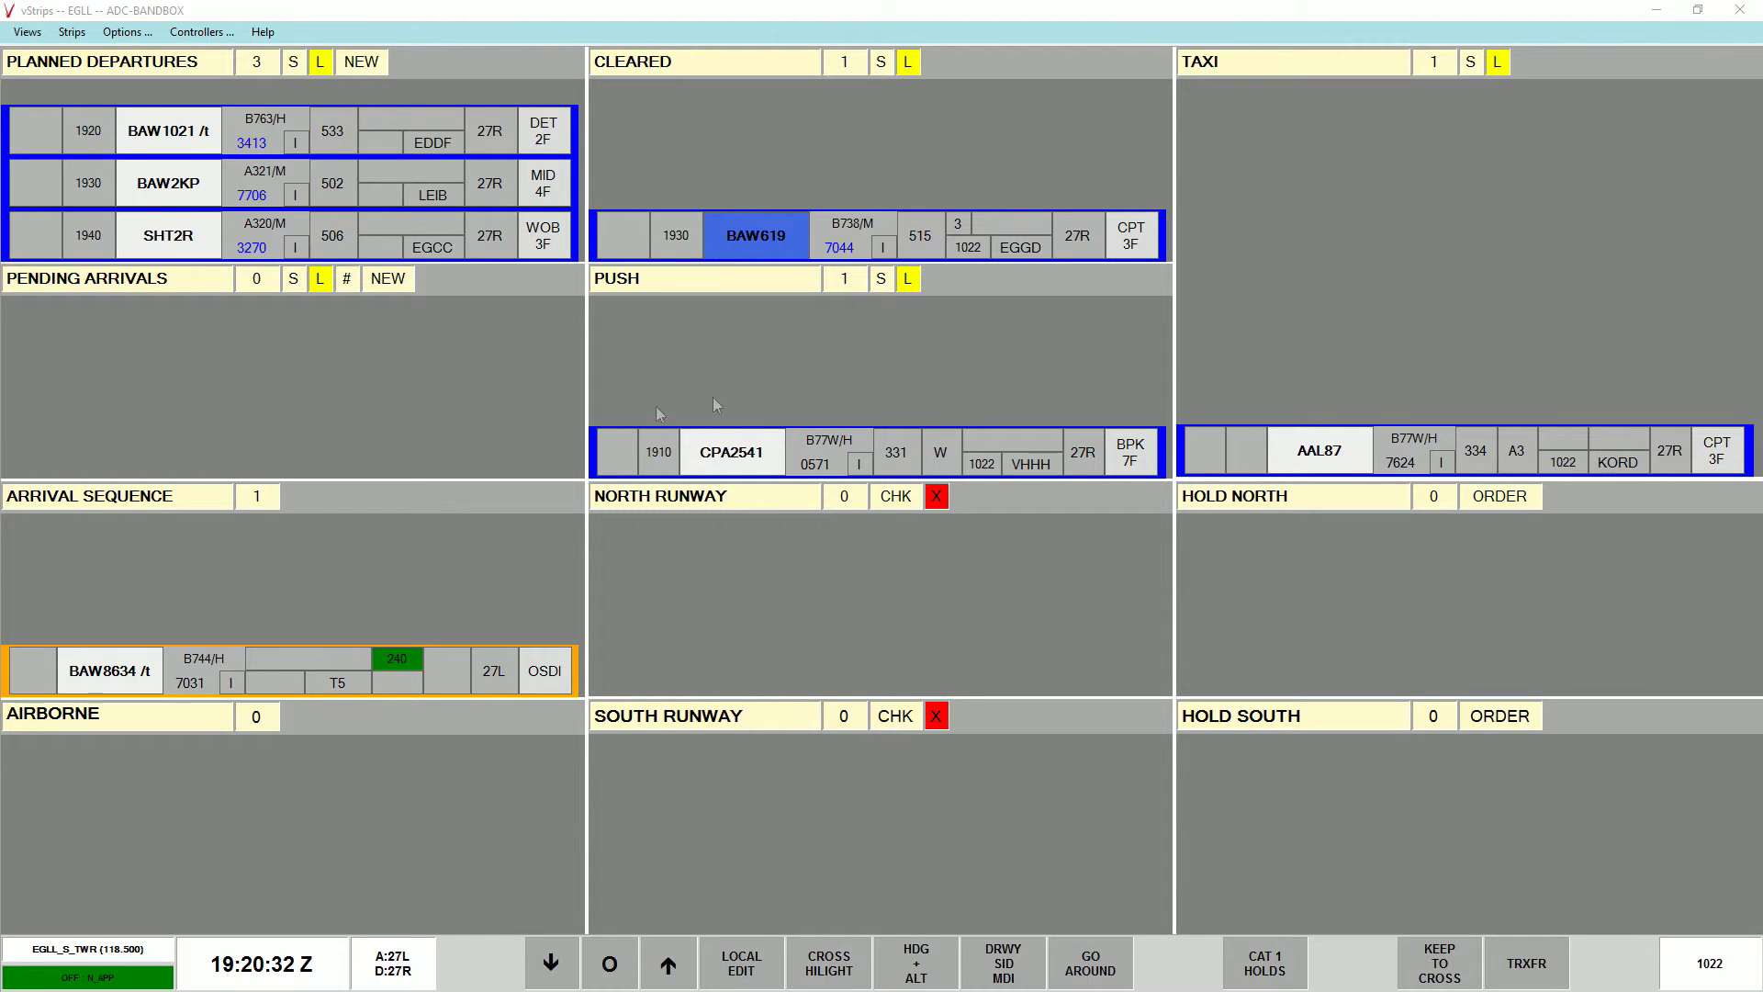
{"action": "left_click", "coordinate": [70, 689]}
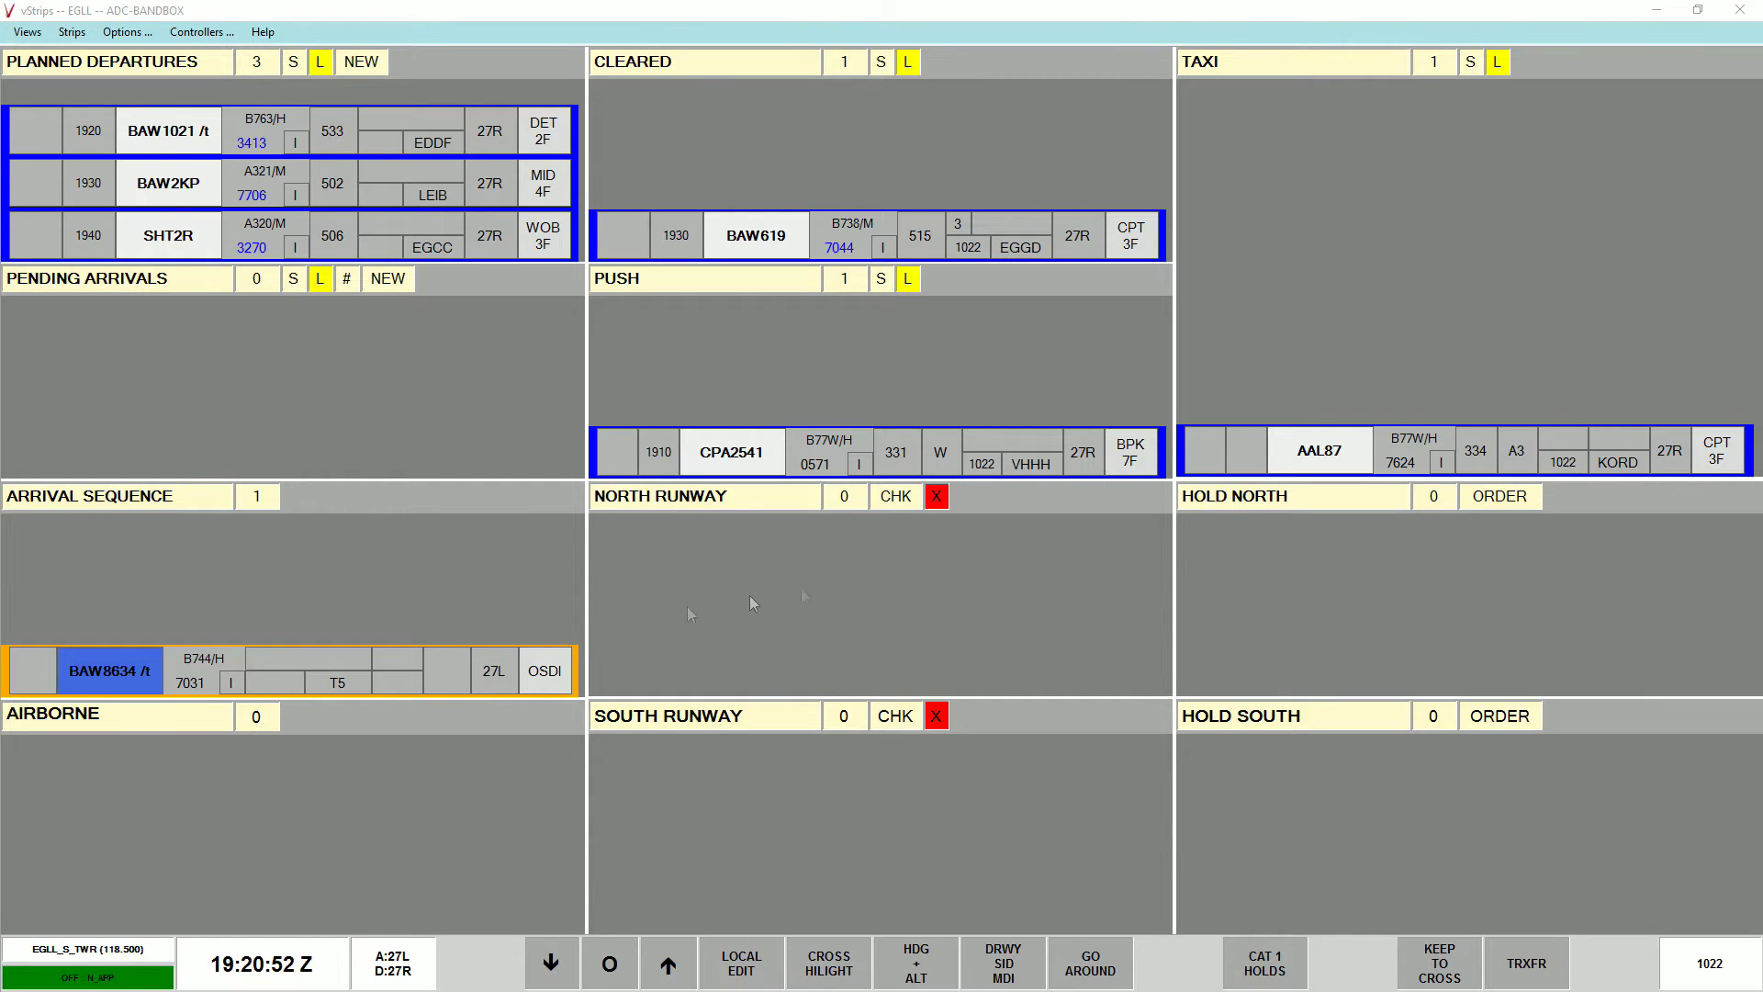
{"action": "left_click_drag", "start_coordinate": [1136, 466], "coordinate": [1536, 412]}
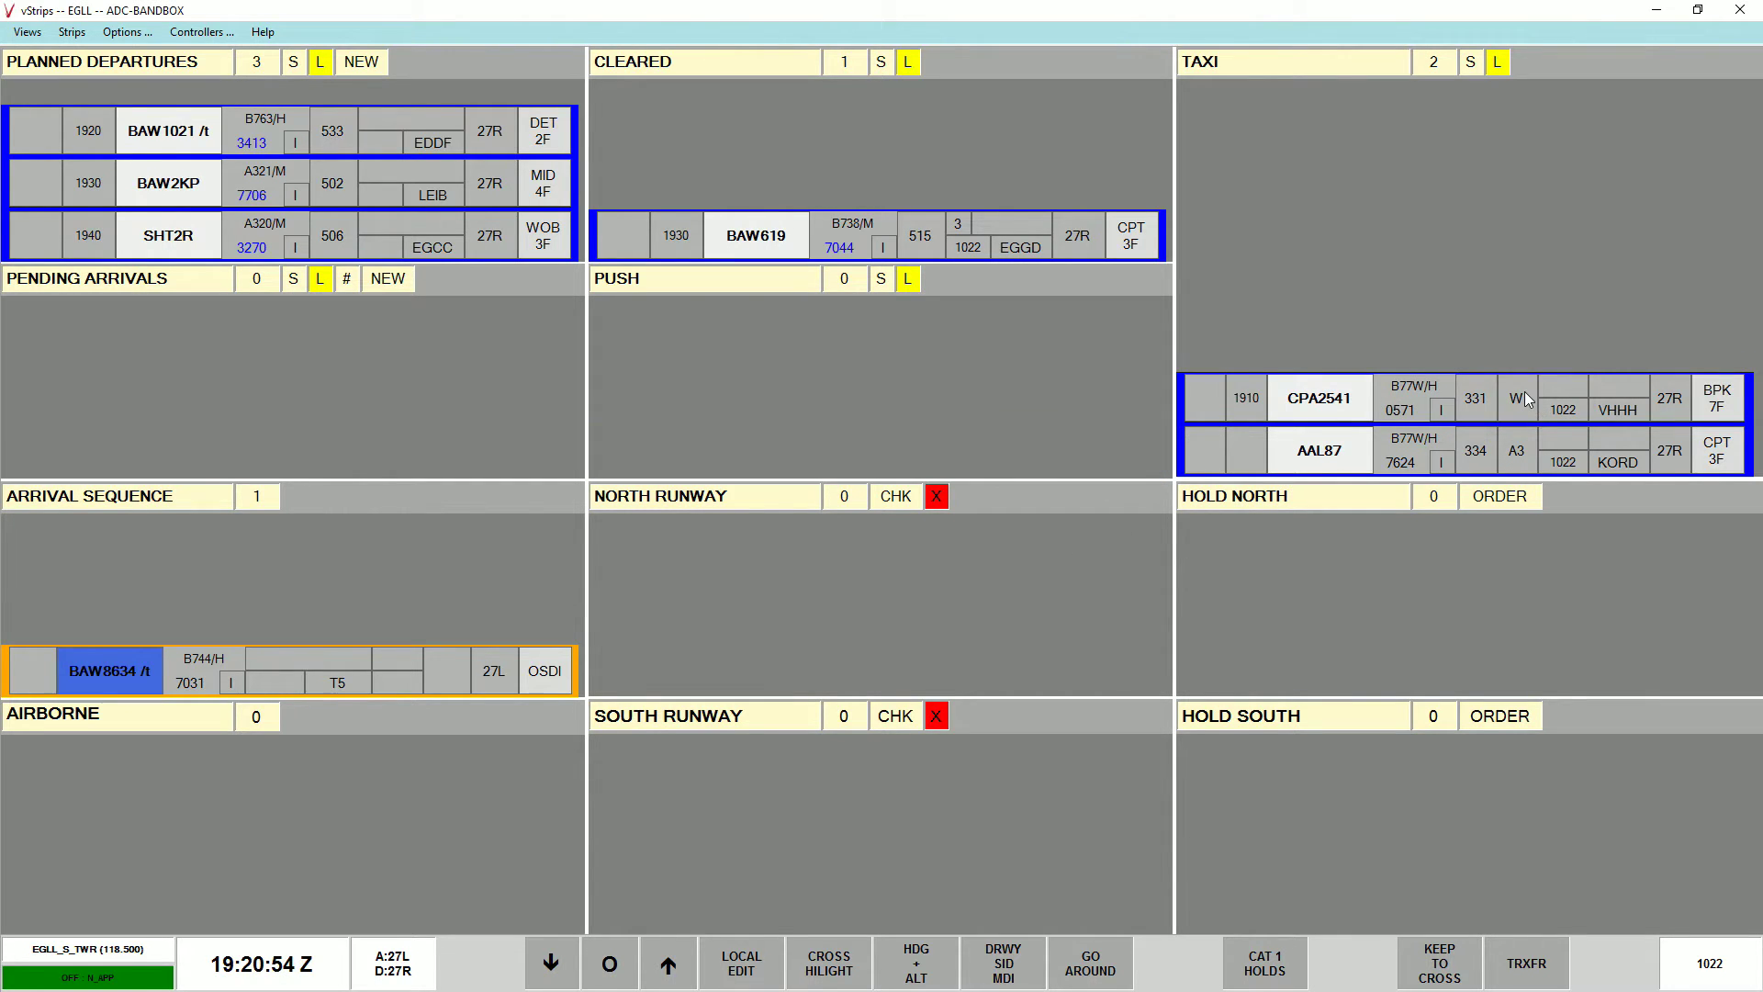
Step: Give CPA2541 clearance limit A3 and add a C marking to BAW8634's strip
{"action": "left_click", "coordinate": [1524, 392]}
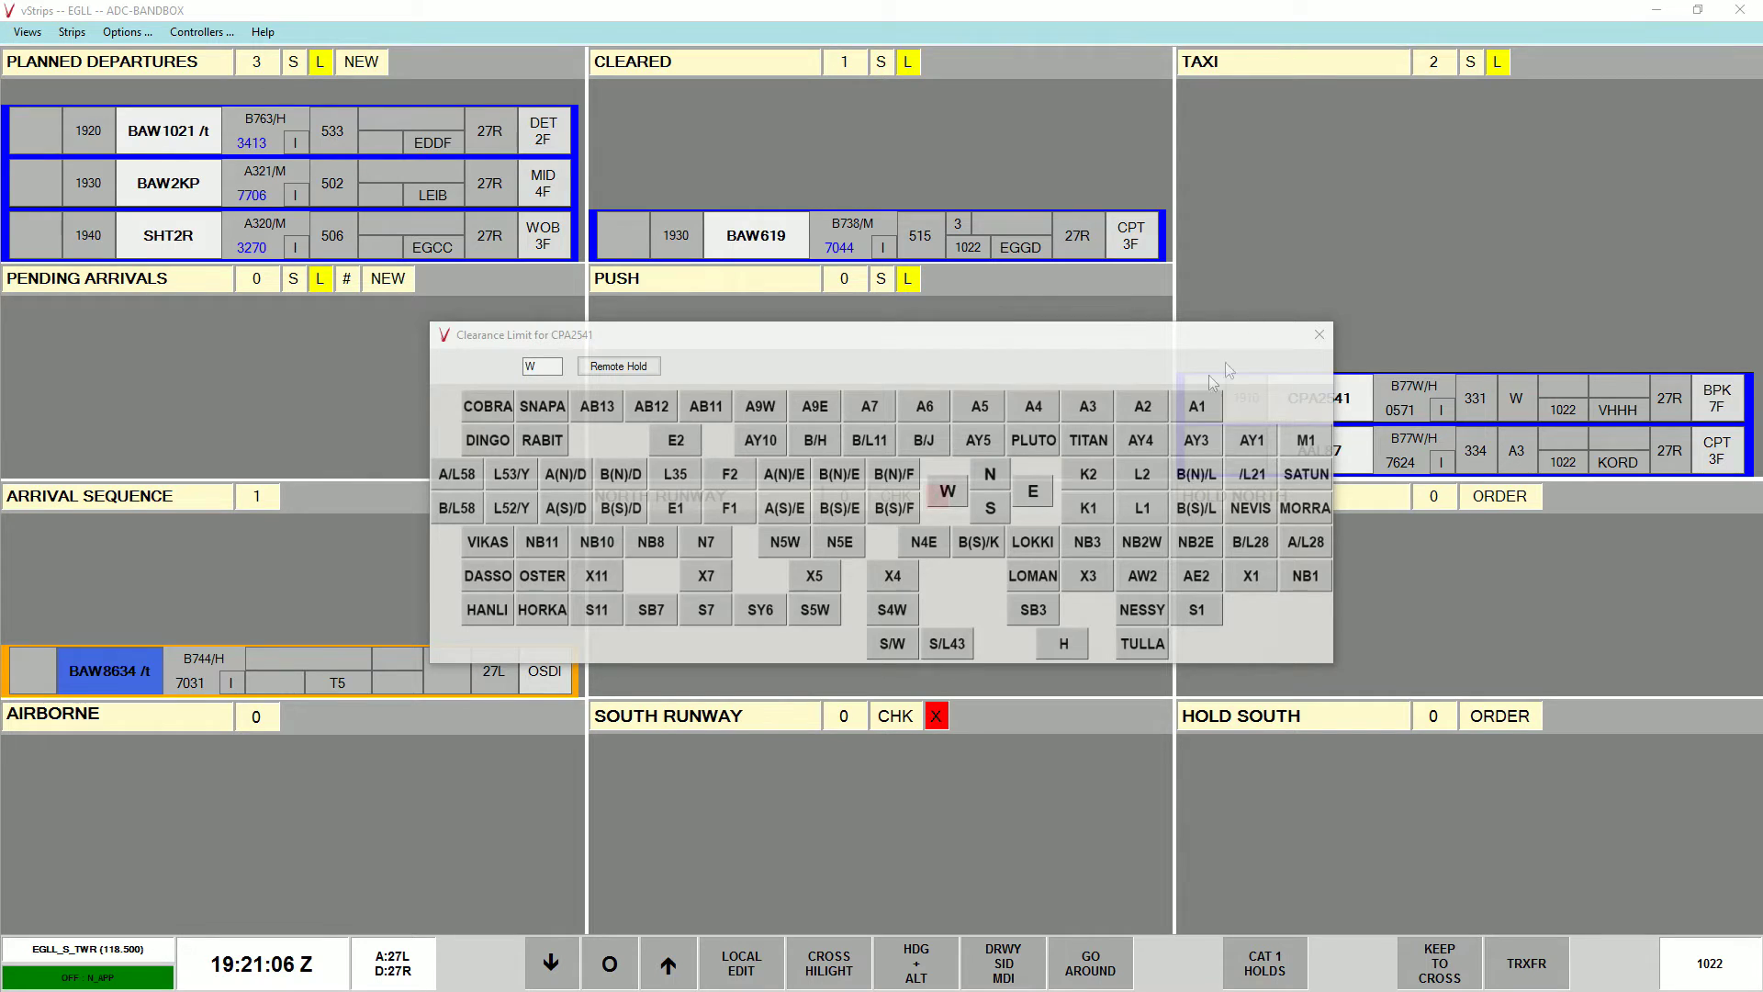
{"action": "left_click", "coordinate": [1098, 409]}
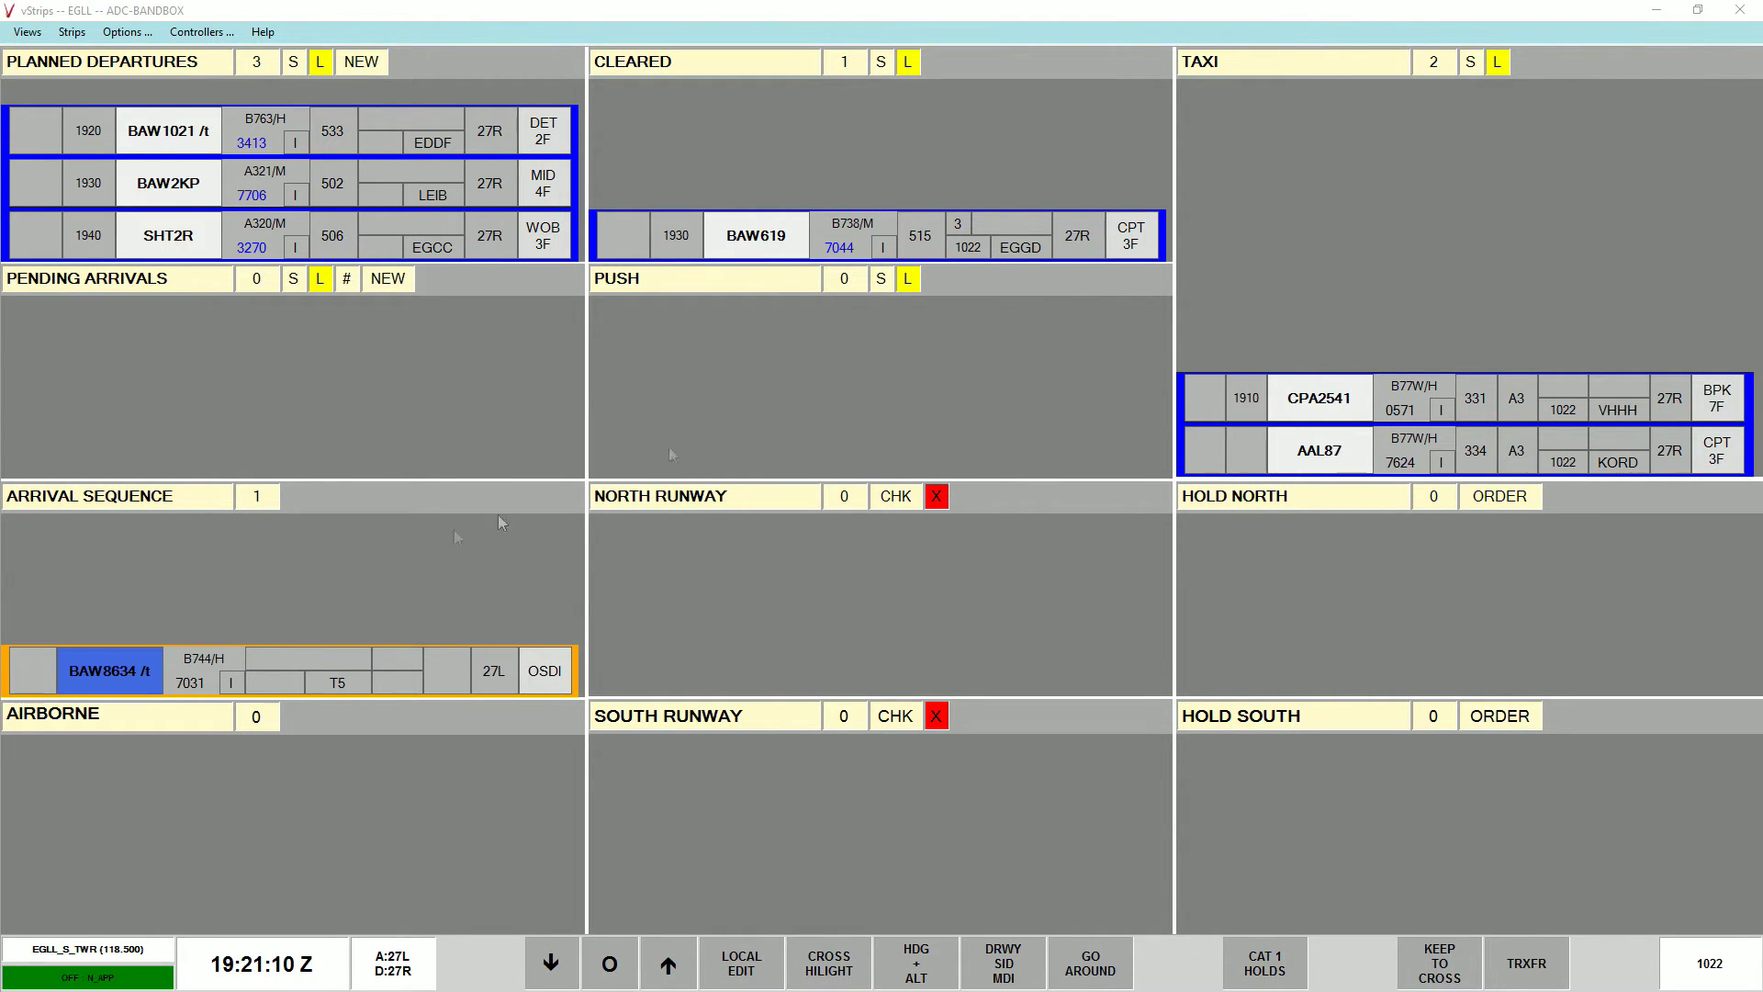
{"action": "left_click", "coordinate": [452, 676]}
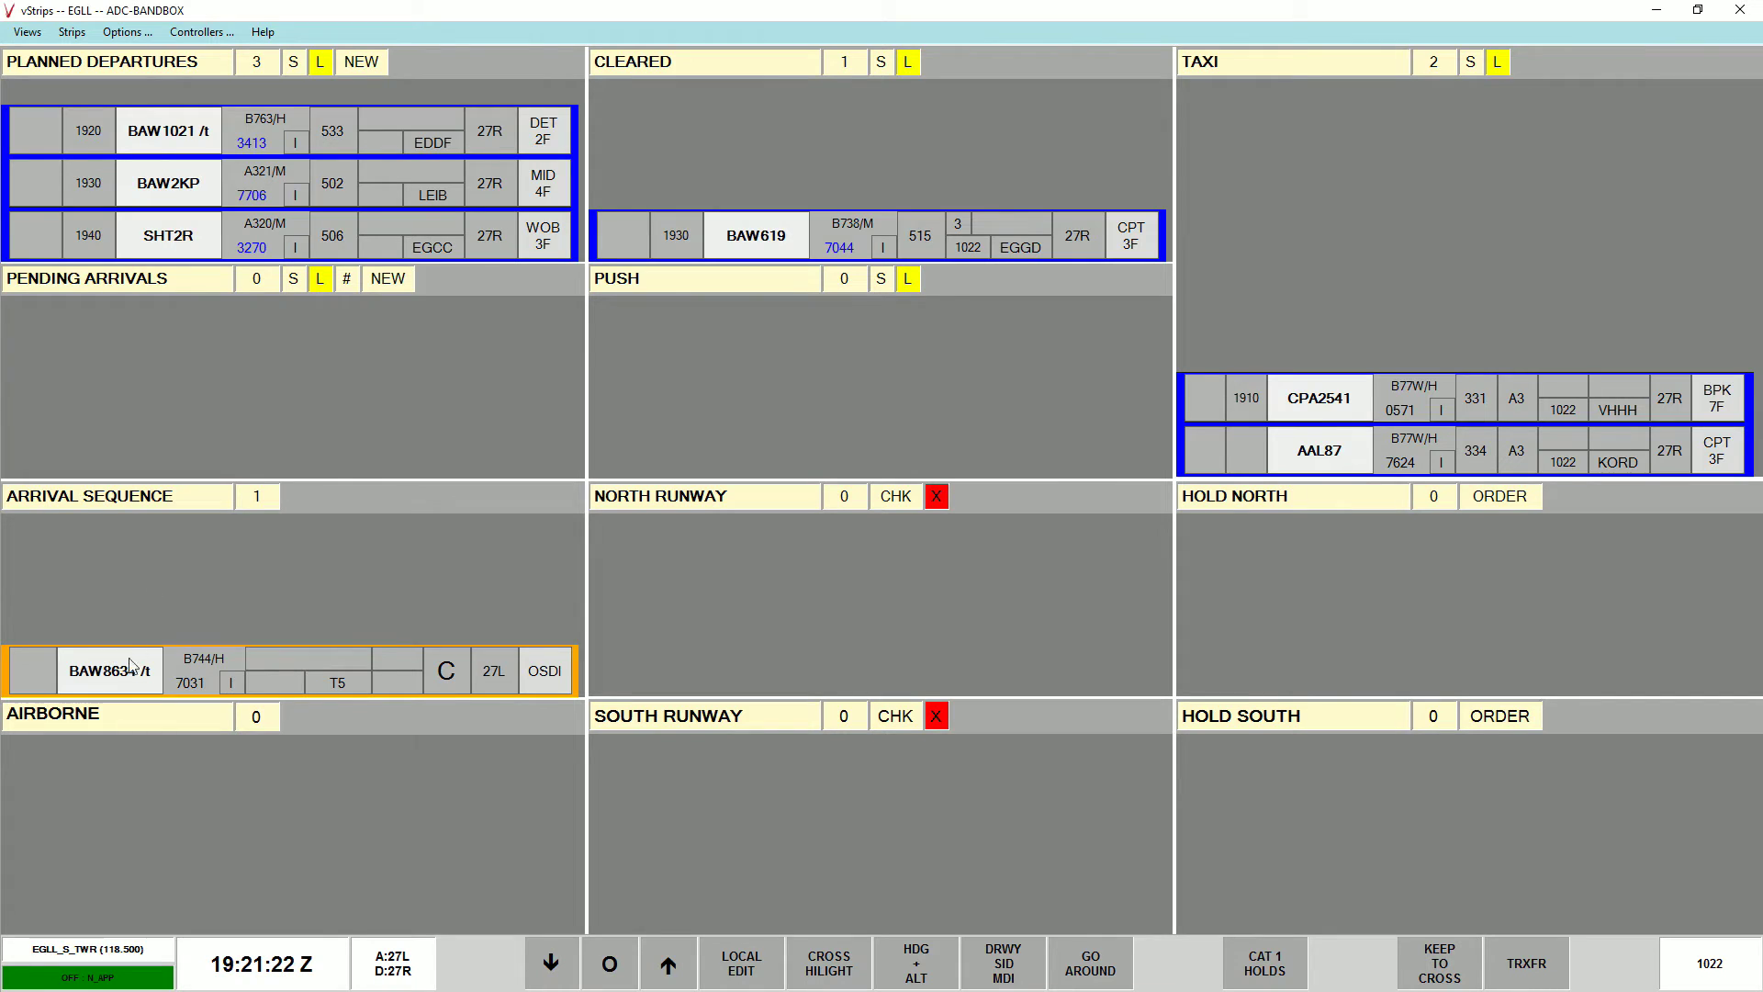
Step: Move BAW8634 to the South Runway bay and change its stand from T5 to 544
{"action": "left_click", "coordinate": [712, 779]}
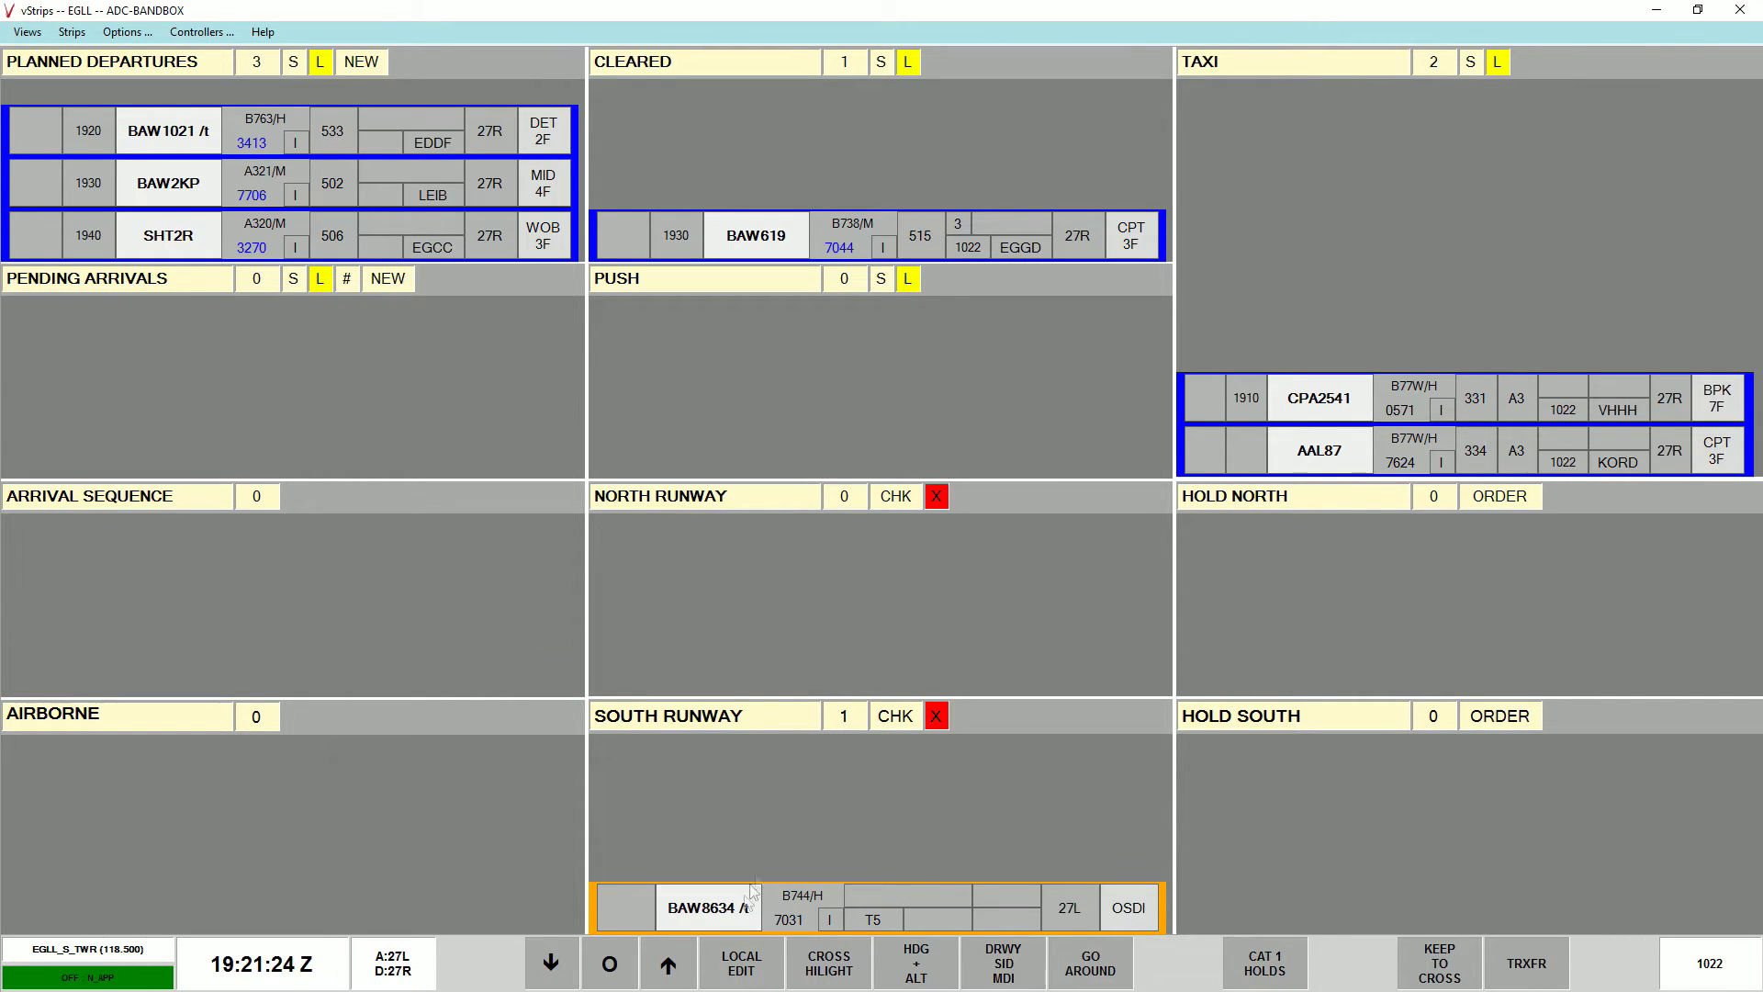
{"action": "left_click", "coordinate": [881, 920]}
{"action": "type", "text": "544"}
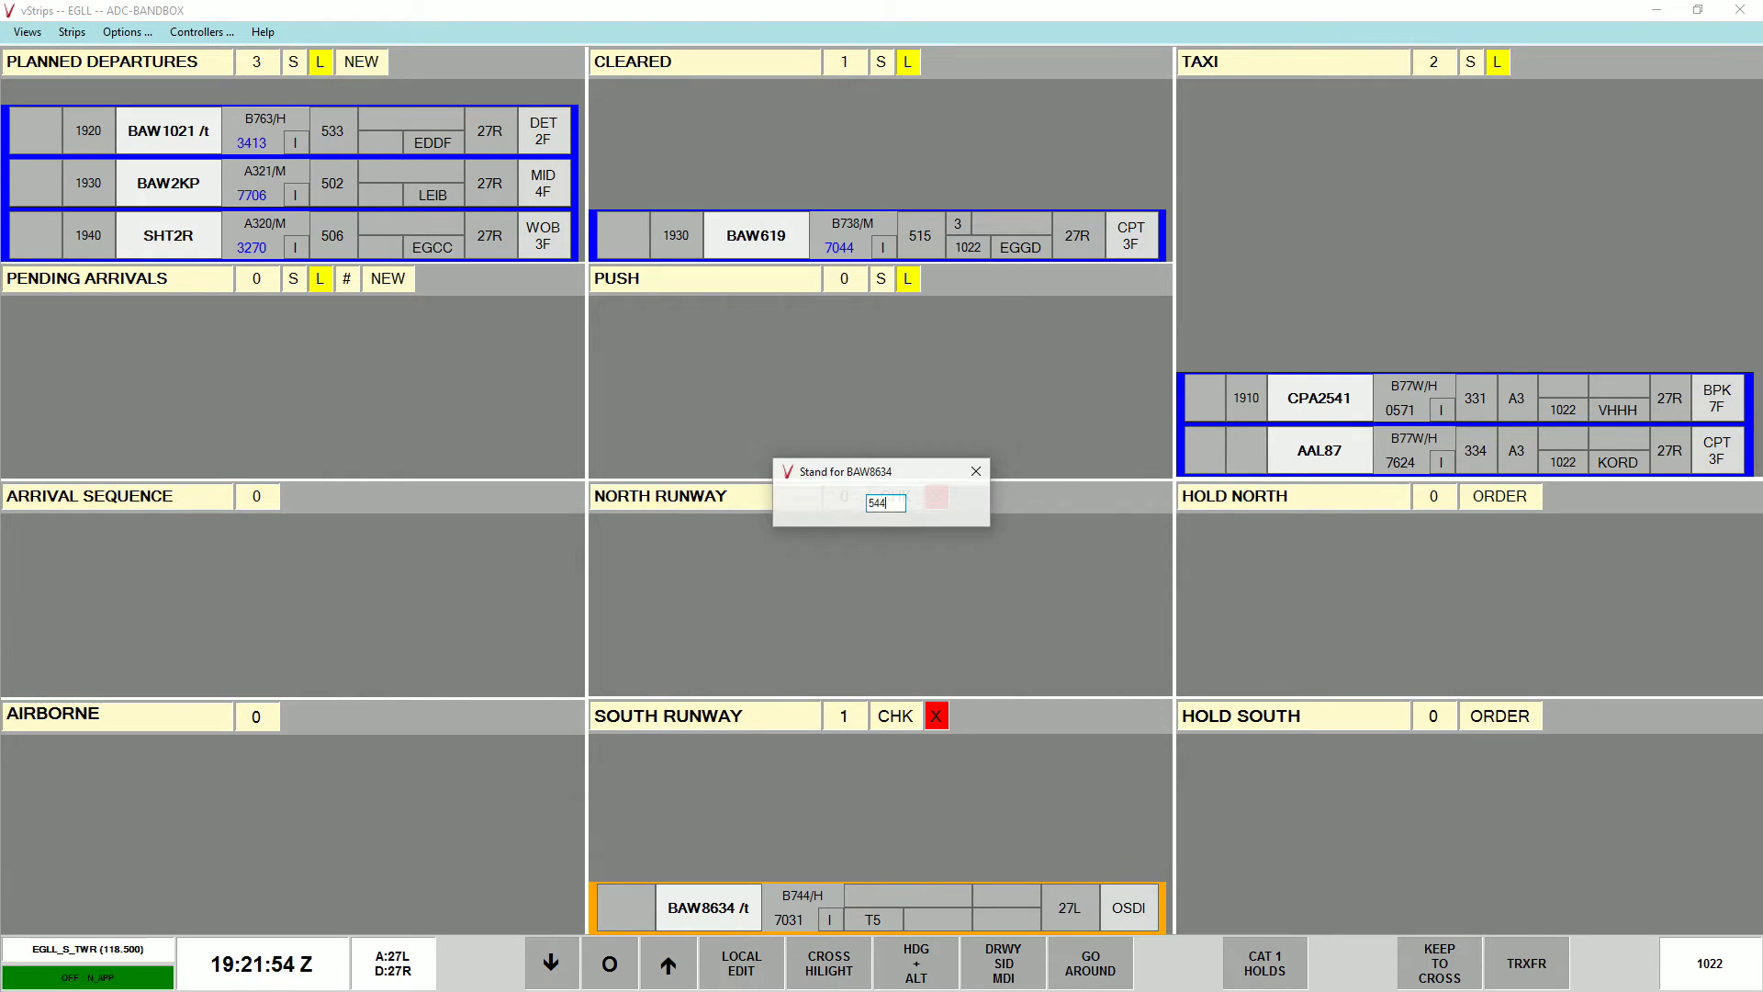
{"action": "key", "text": "Return"}
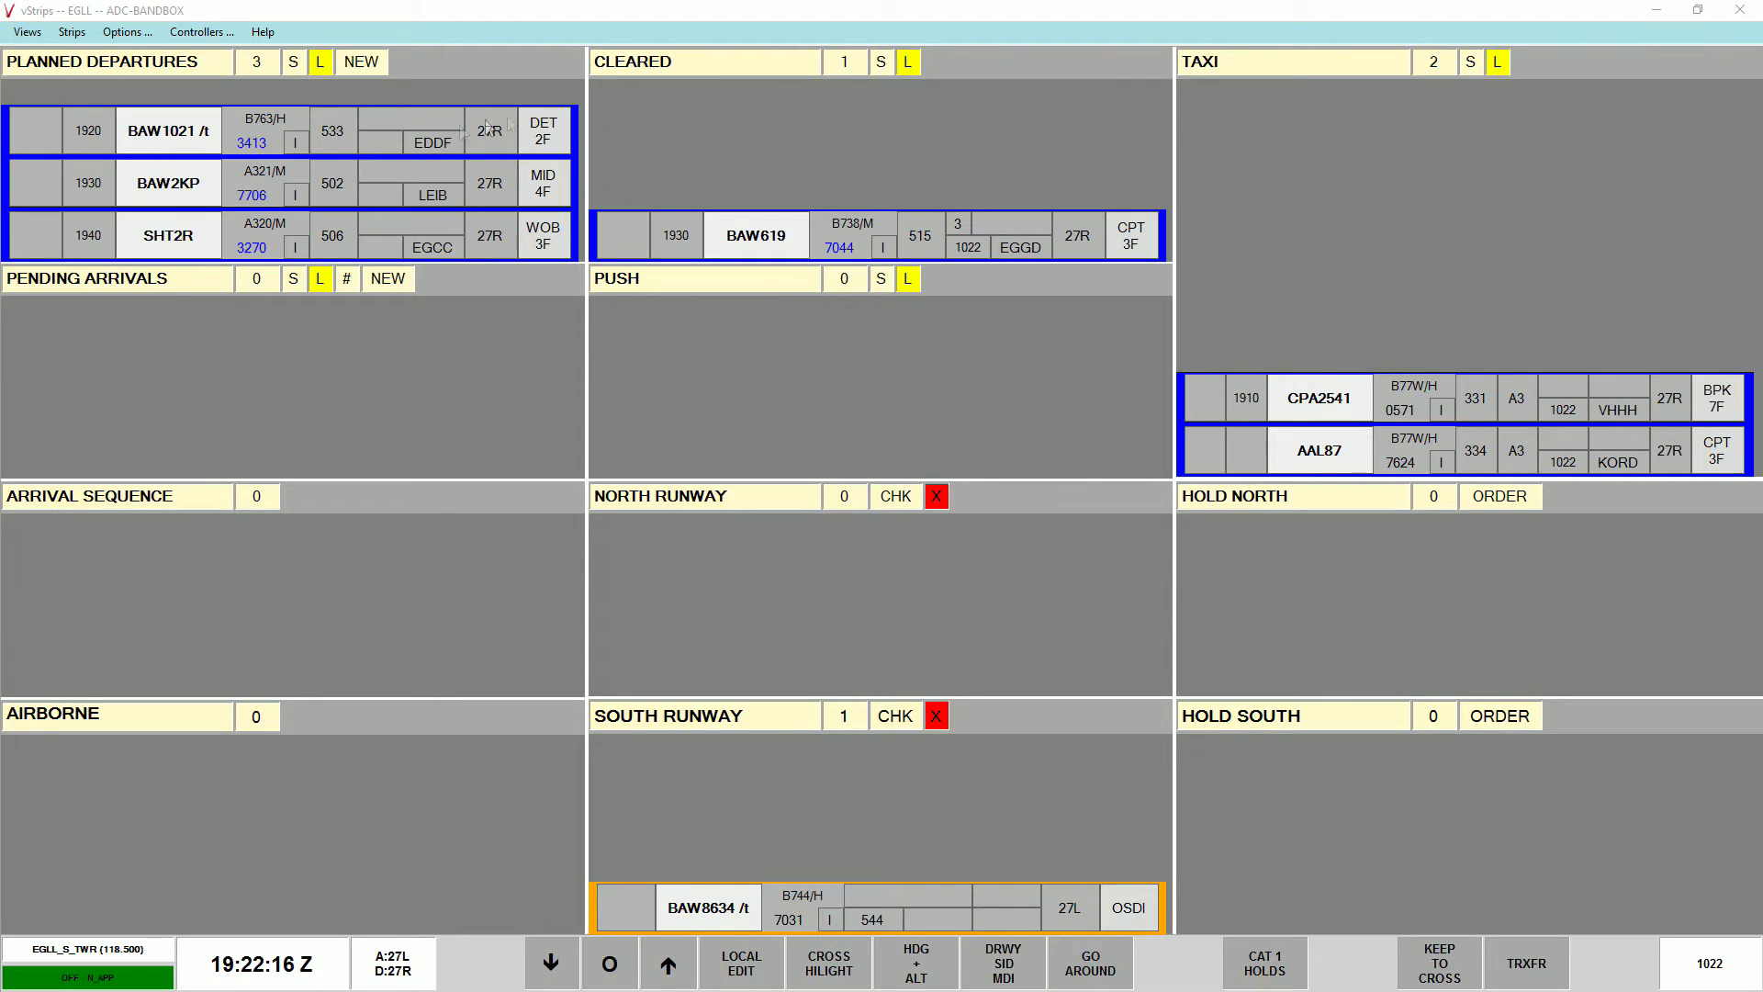
Step: Open BAW1021's clearance (DET2F, squawk 3413, 6000 ft) and click its Stand field
{"action": "left_click", "coordinate": [544, 130]}
{"action": "left_click", "coordinate": [832, 341]}
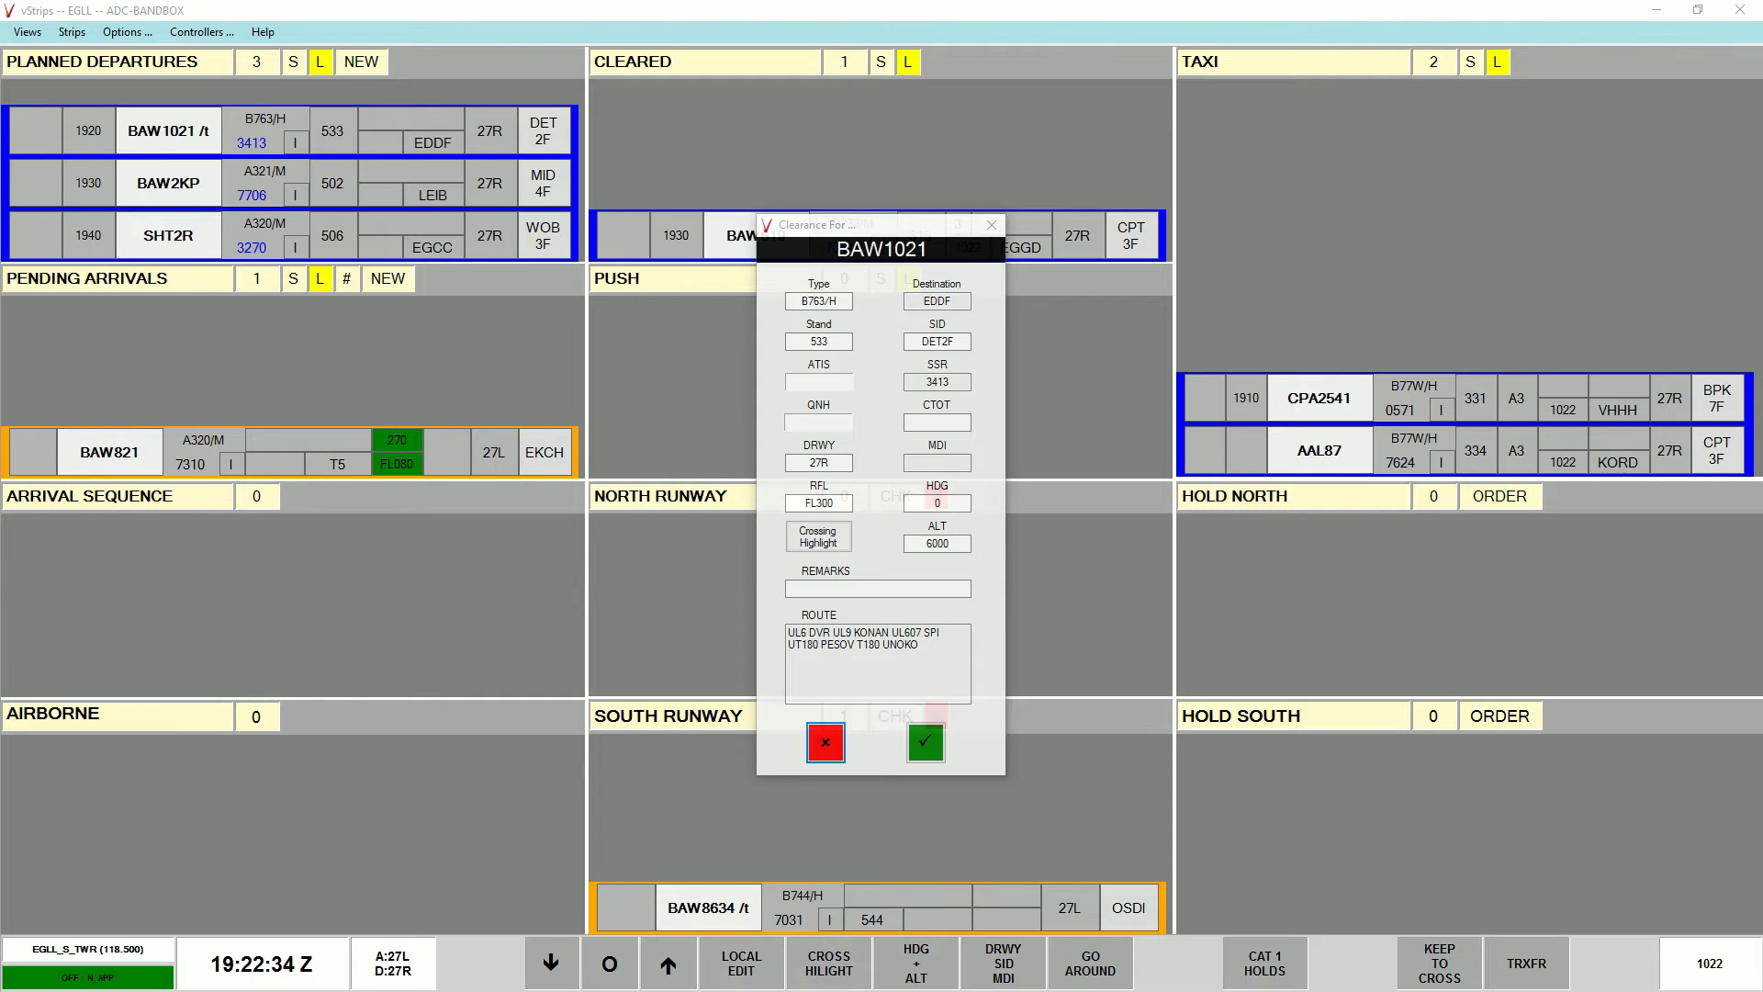
{"action": "left_click", "coordinate": [169, 130]}
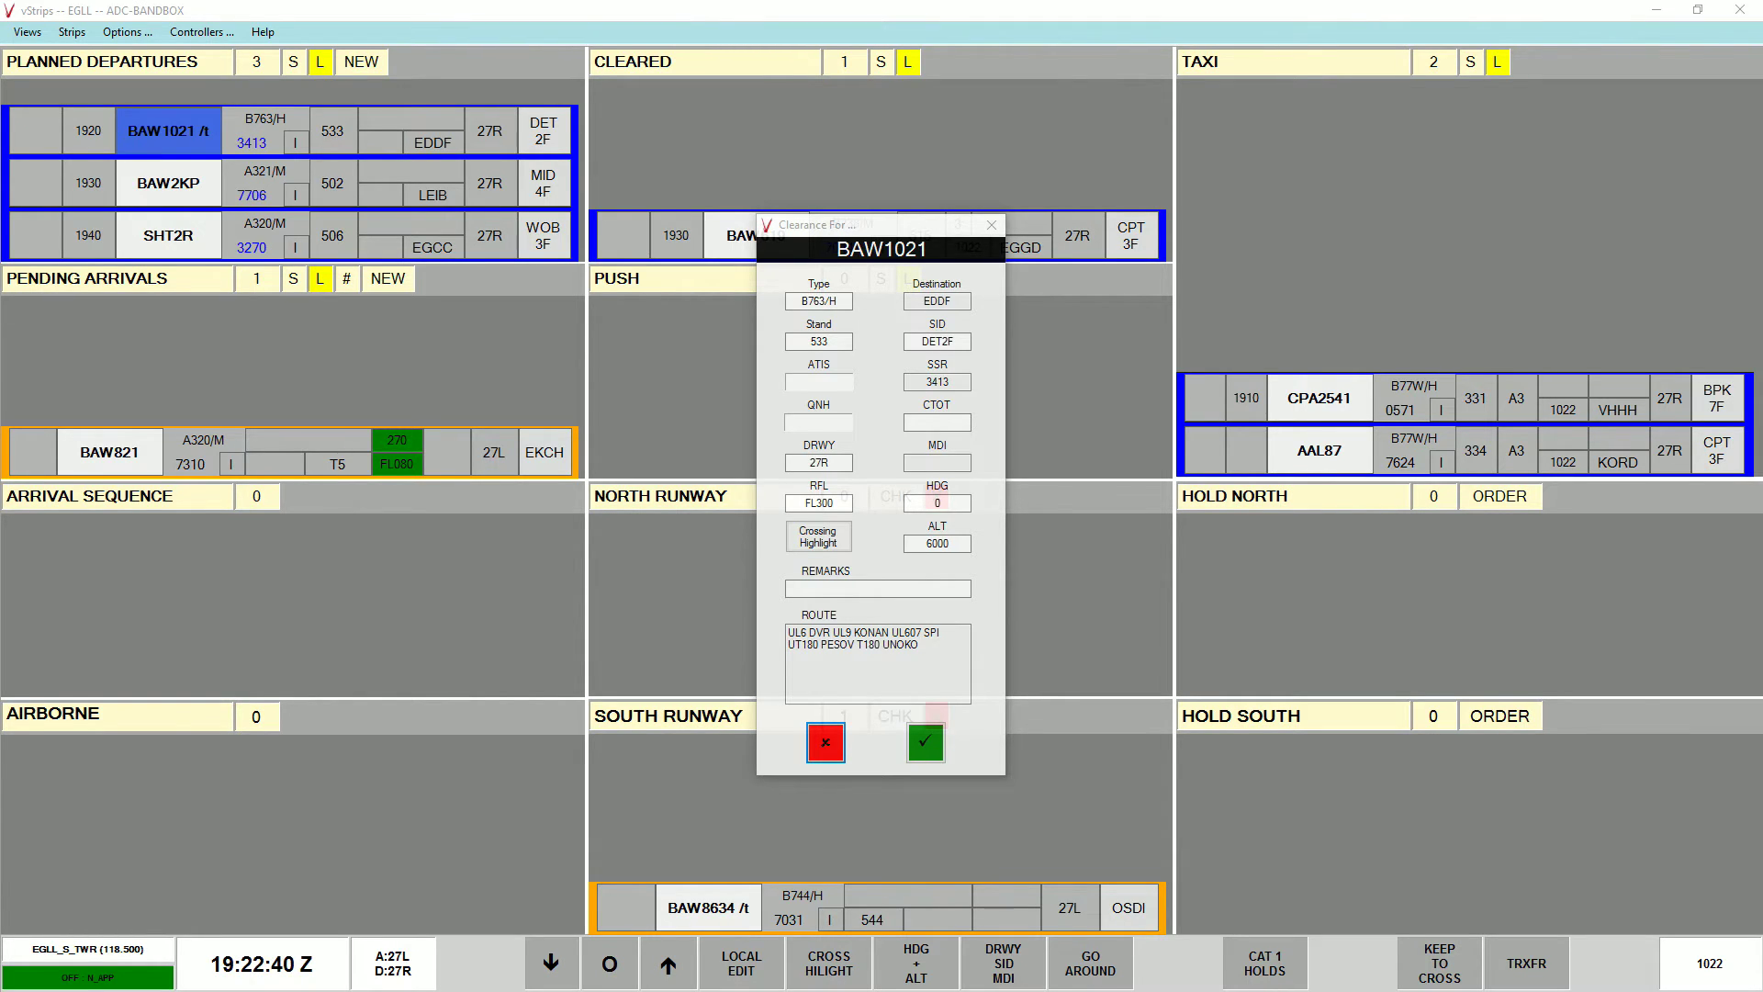
Step: Drag BAW1021's Clearance dialog down and left to uncover BAW619's strip
{"action": "left_click_drag", "start_coordinate": [860, 244], "coordinate": [836, 303]}
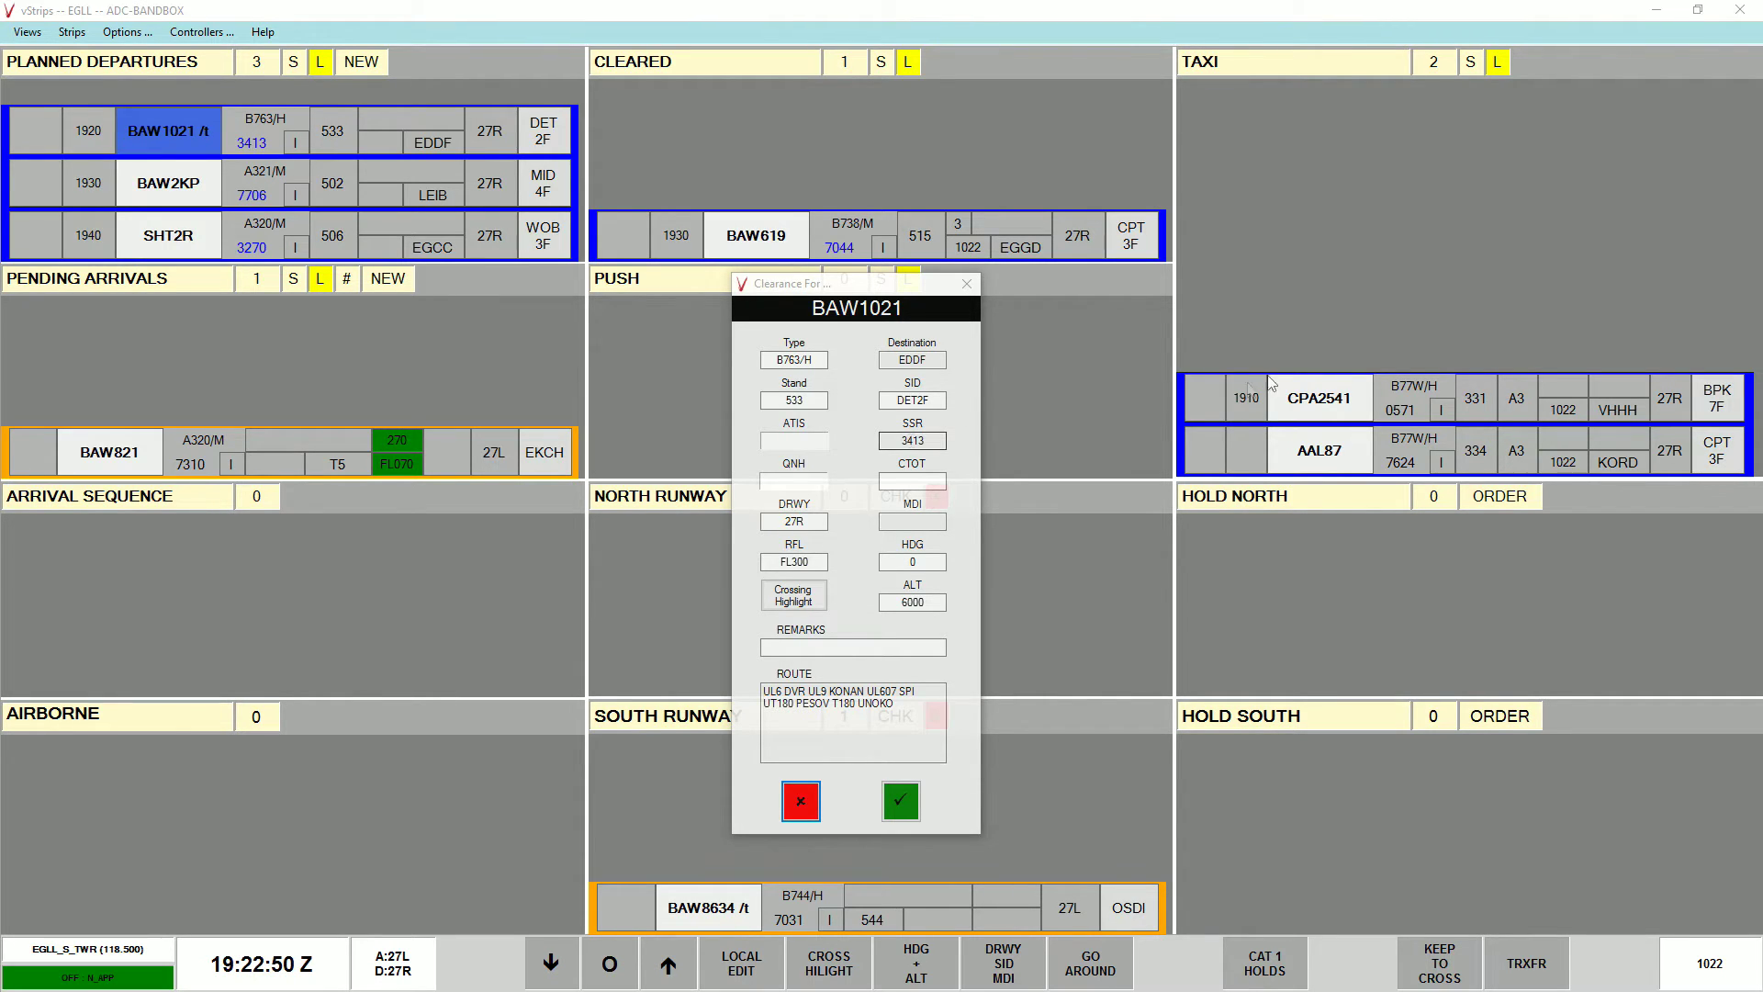
Step: Select the BAW8634 and BAW1021 strips, then drag BAW8634 from South Runway up into Taxi
{"action": "left_click", "coordinate": [709, 908]}
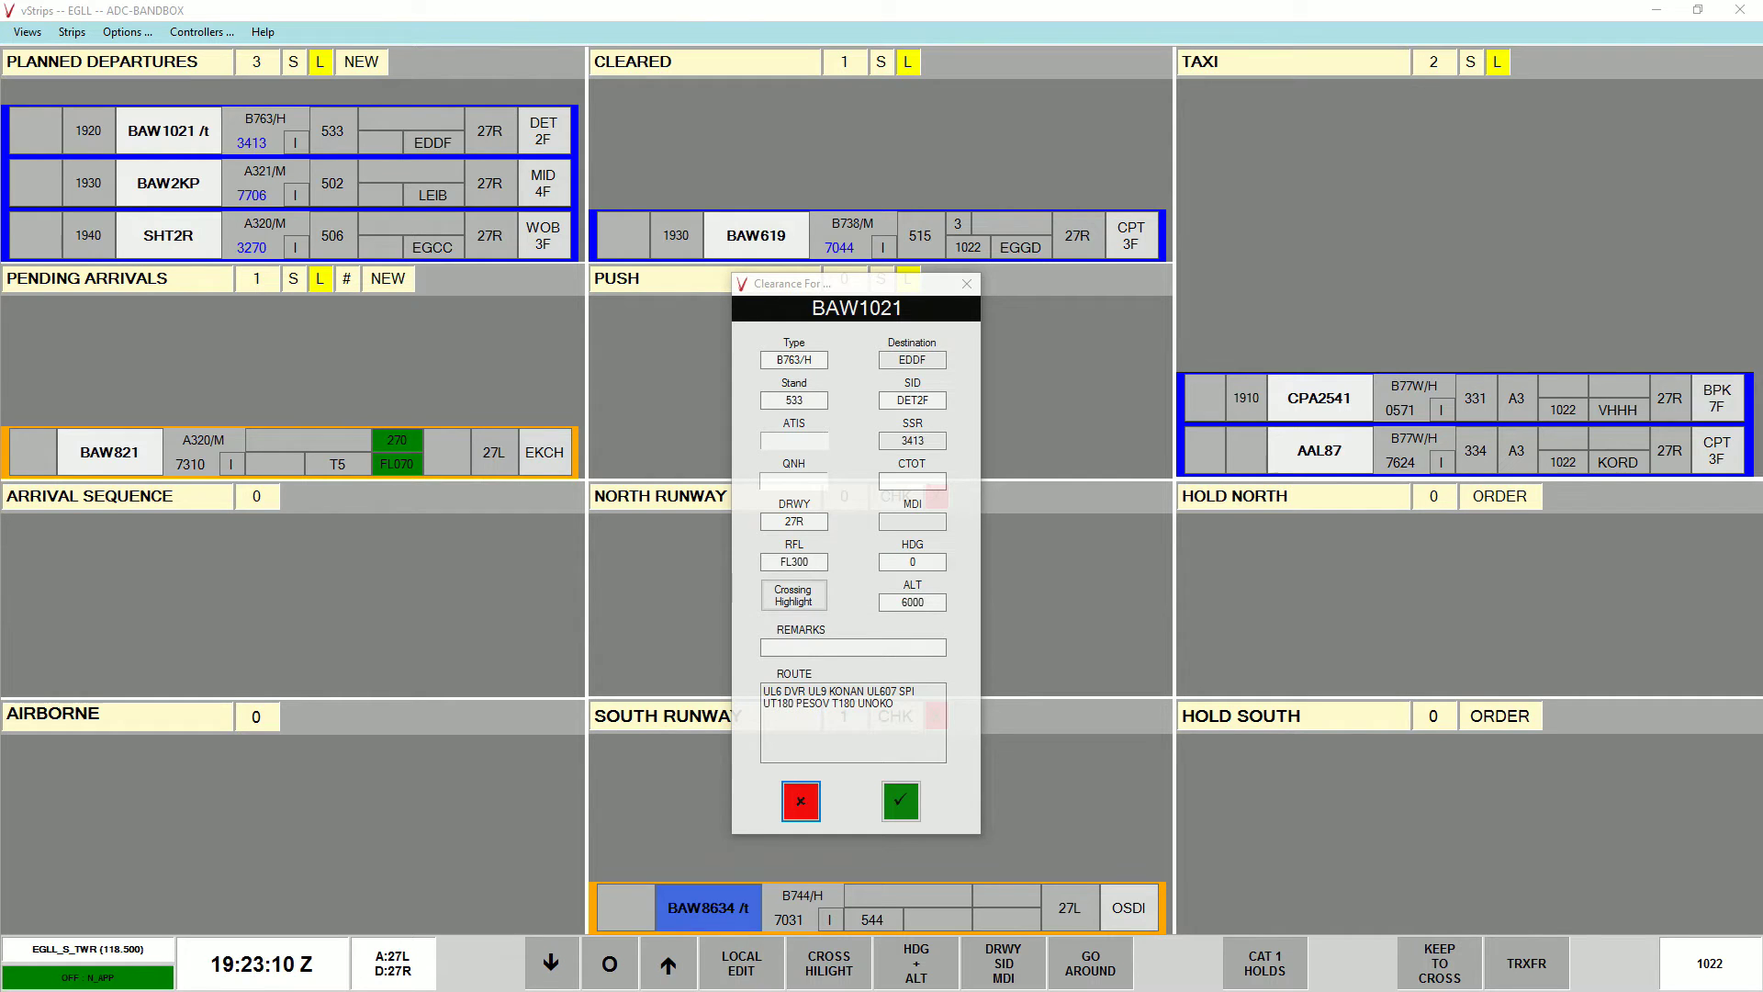
{"action": "left_click", "coordinate": [168, 130]}
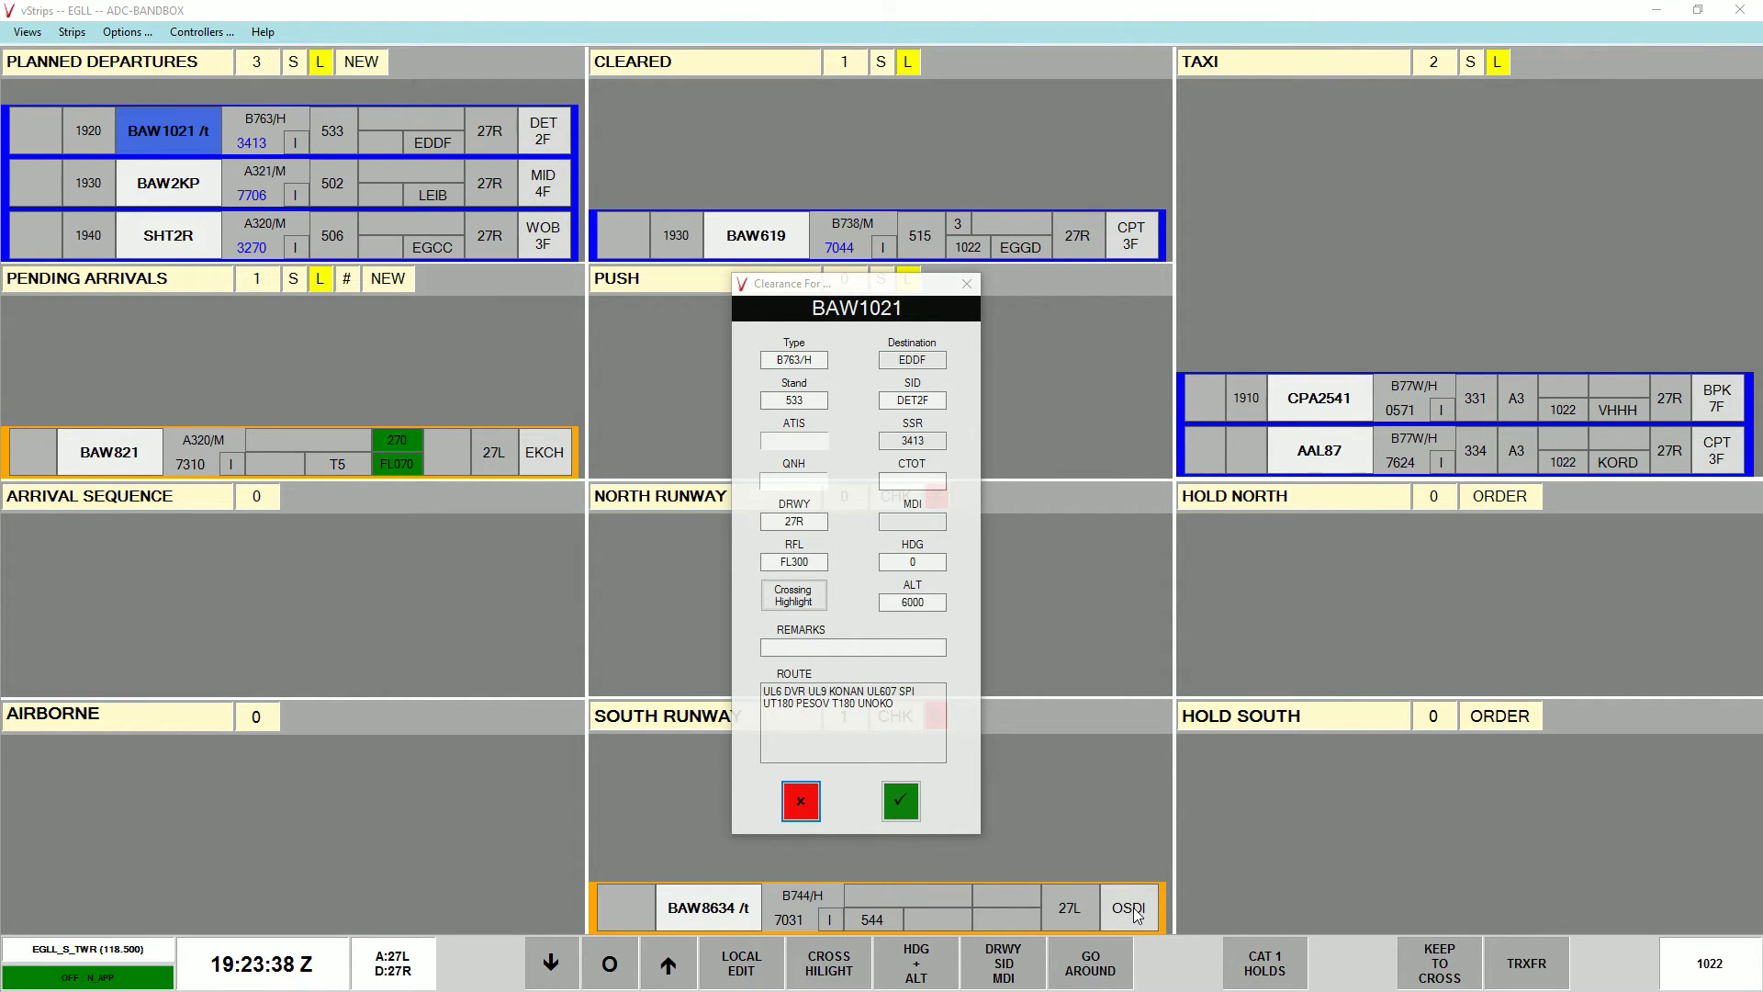
{"action": "left_click_drag", "start_coordinate": [1137, 913], "coordinate": [1278, 326]}
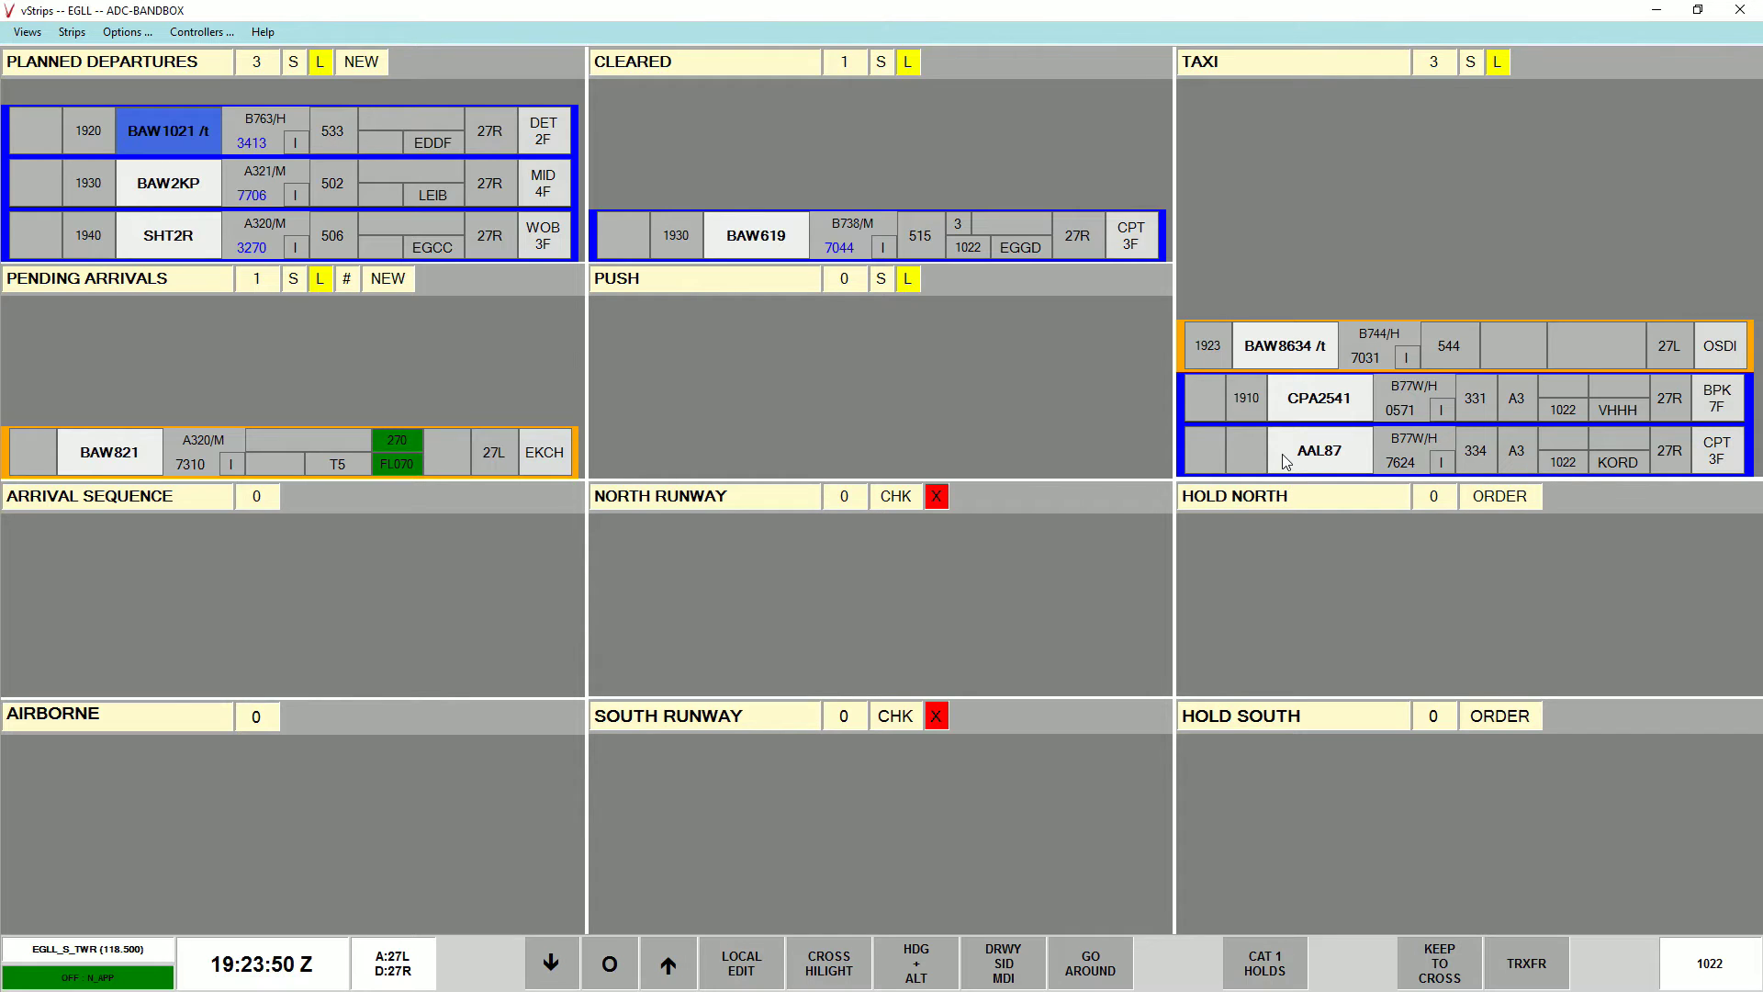
Step: Hold CPA2541 in Hold North and line AAL87 up on North Runway with items marked issued
{"action": "left_click", "coordinate": [1706, 454]}
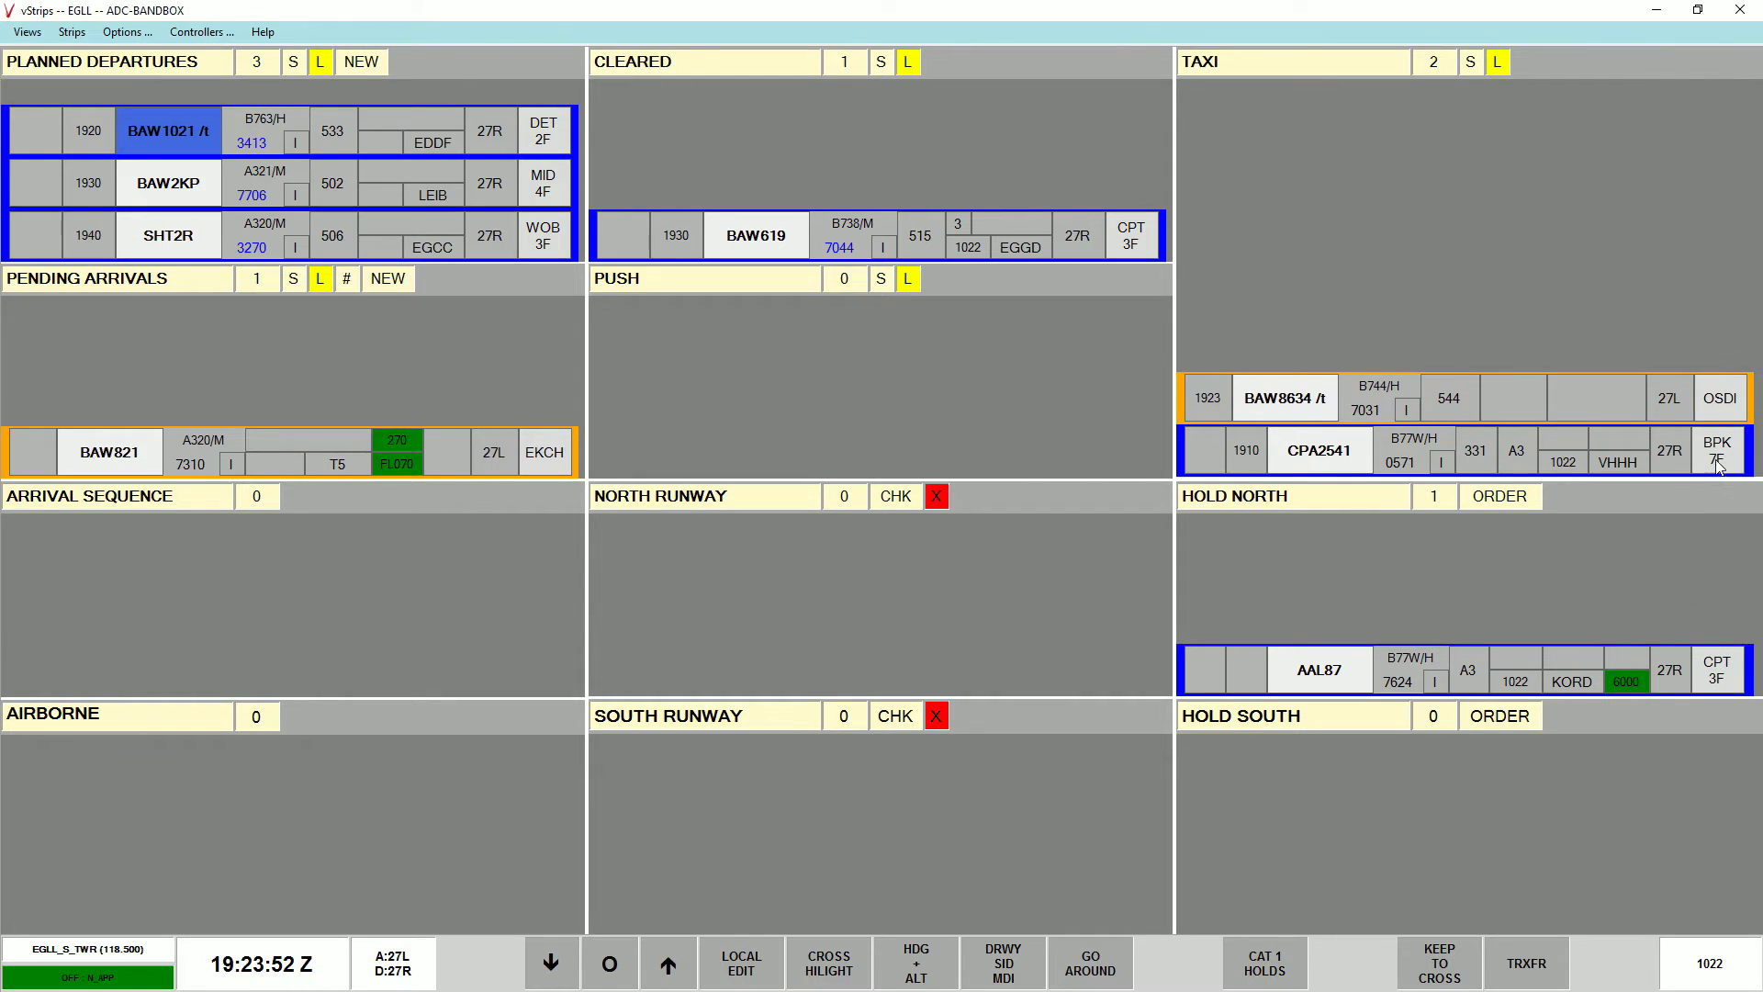
{"action": "left_click", "coordinate": [1709, 459]}
{"action": "left_click", "coordinate": [1347, 675]}
{"action": "left_click", "coordinate": [916, 658]}
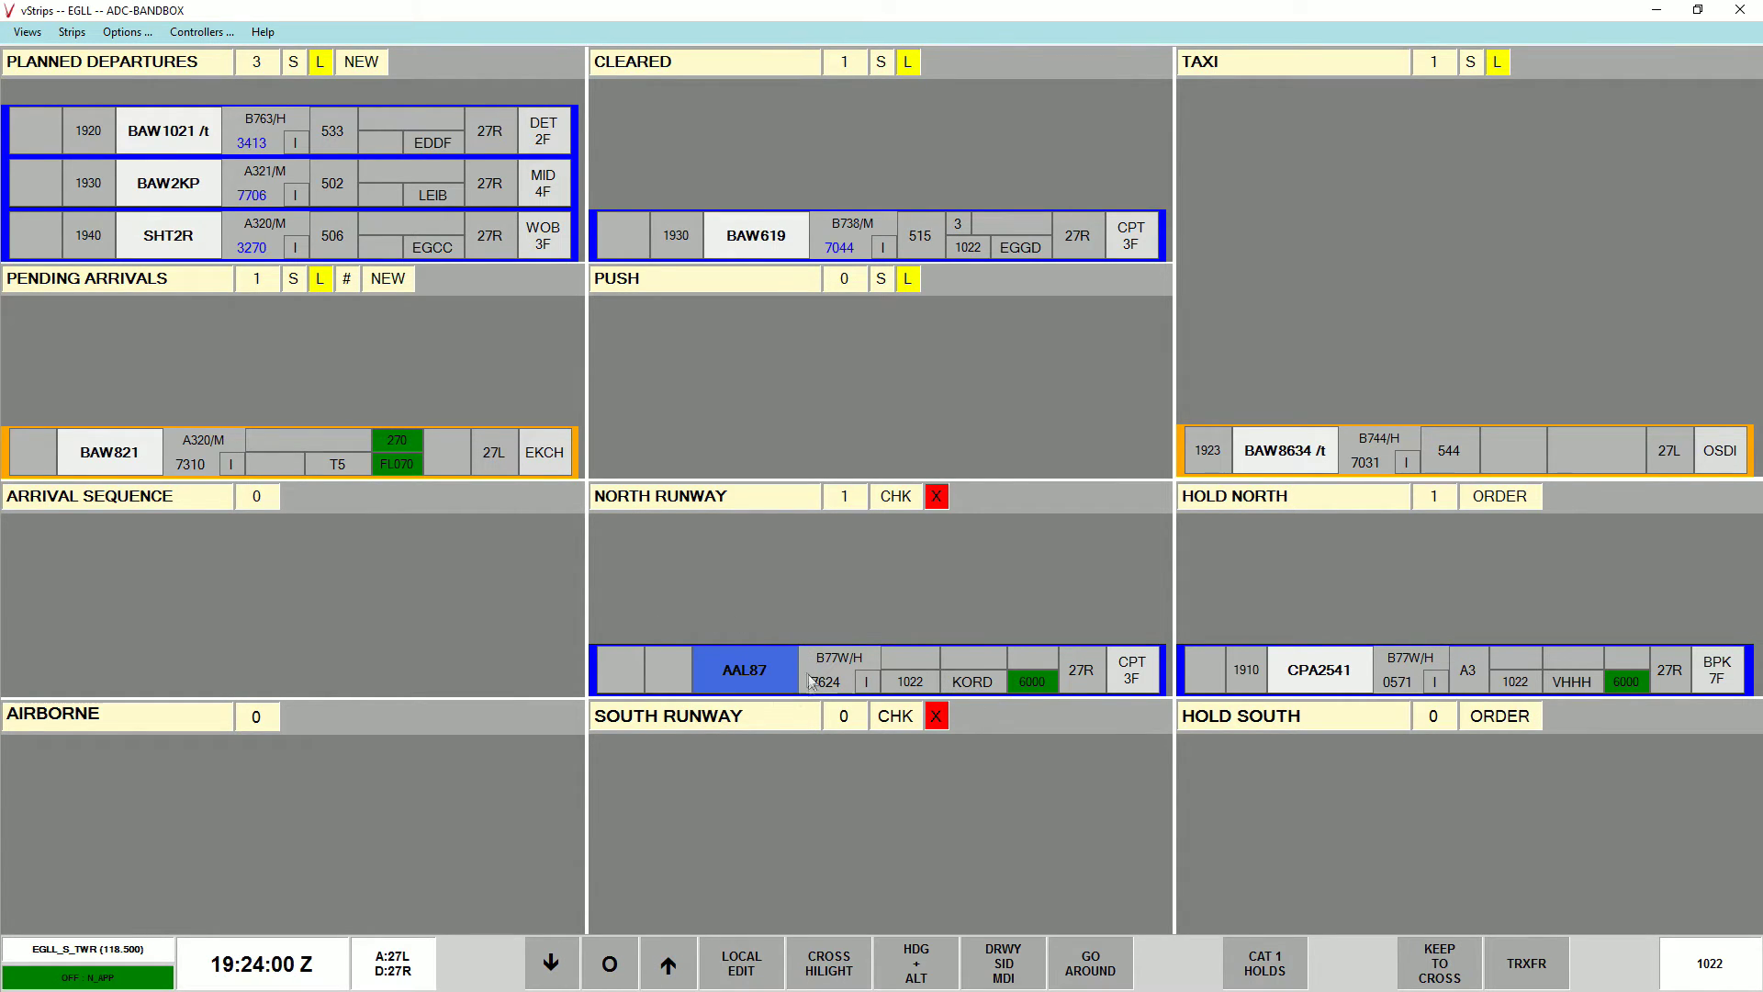
{"action": "left_click", "coordinate": [985, 690]}
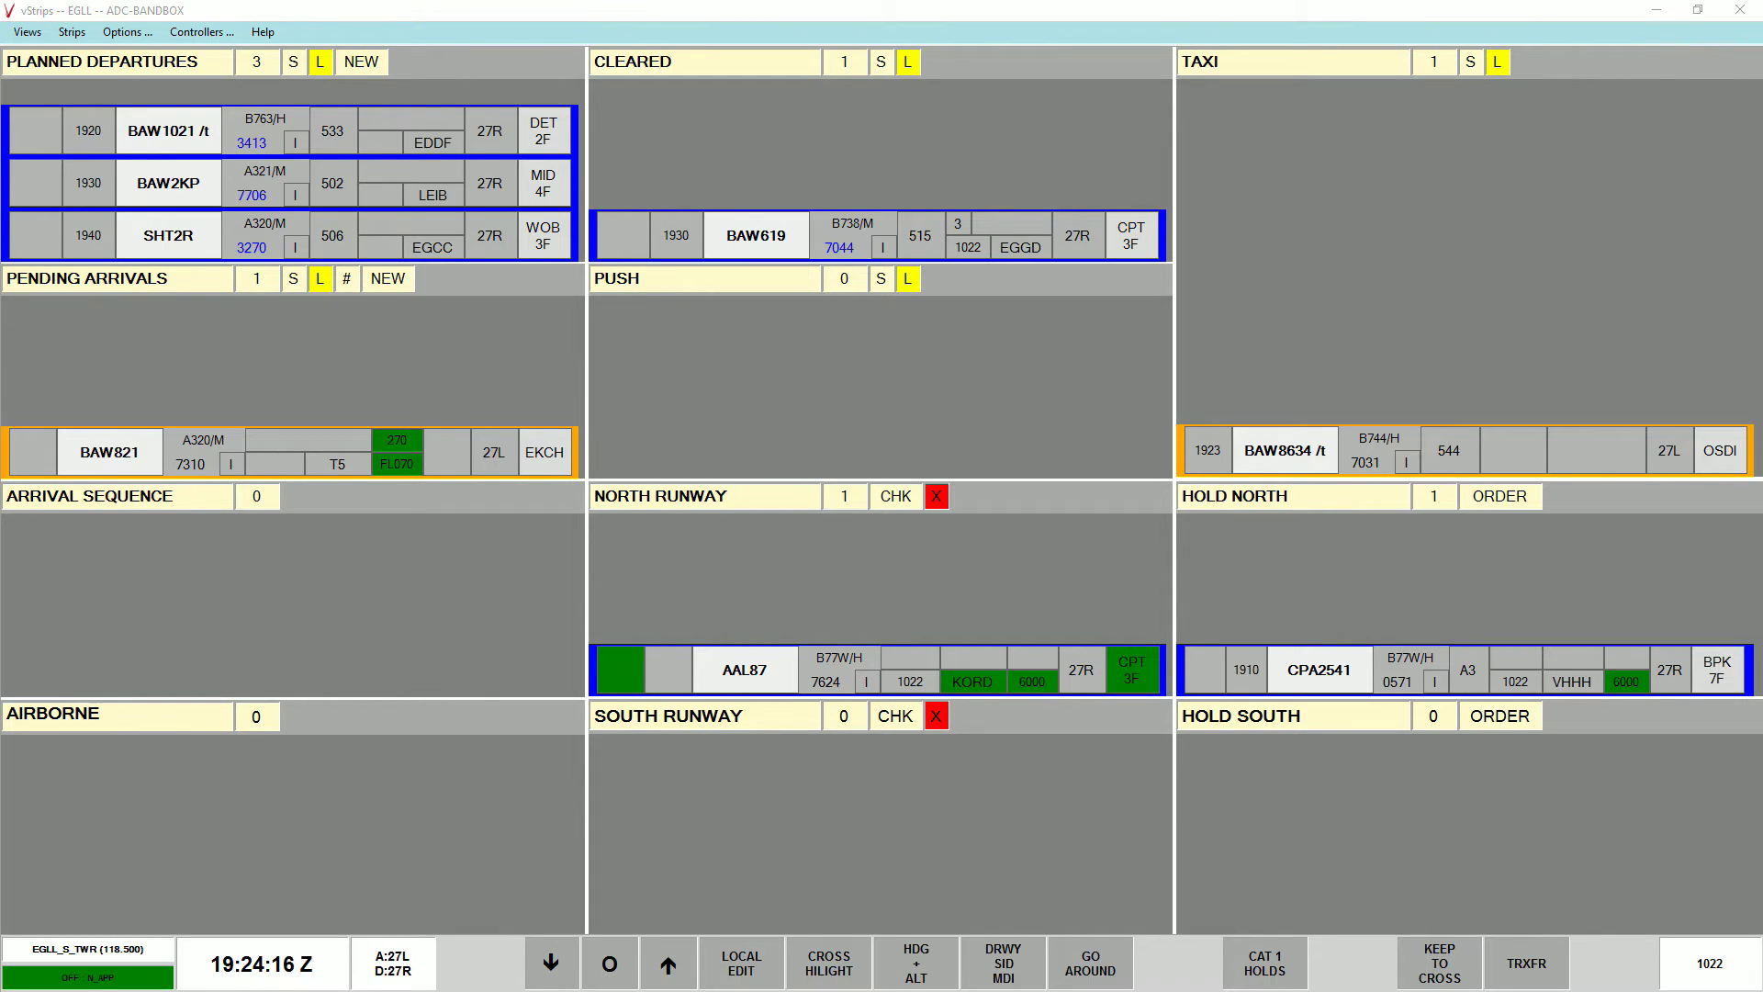
{"action": "left_click", "coordinate": [168, 130]}
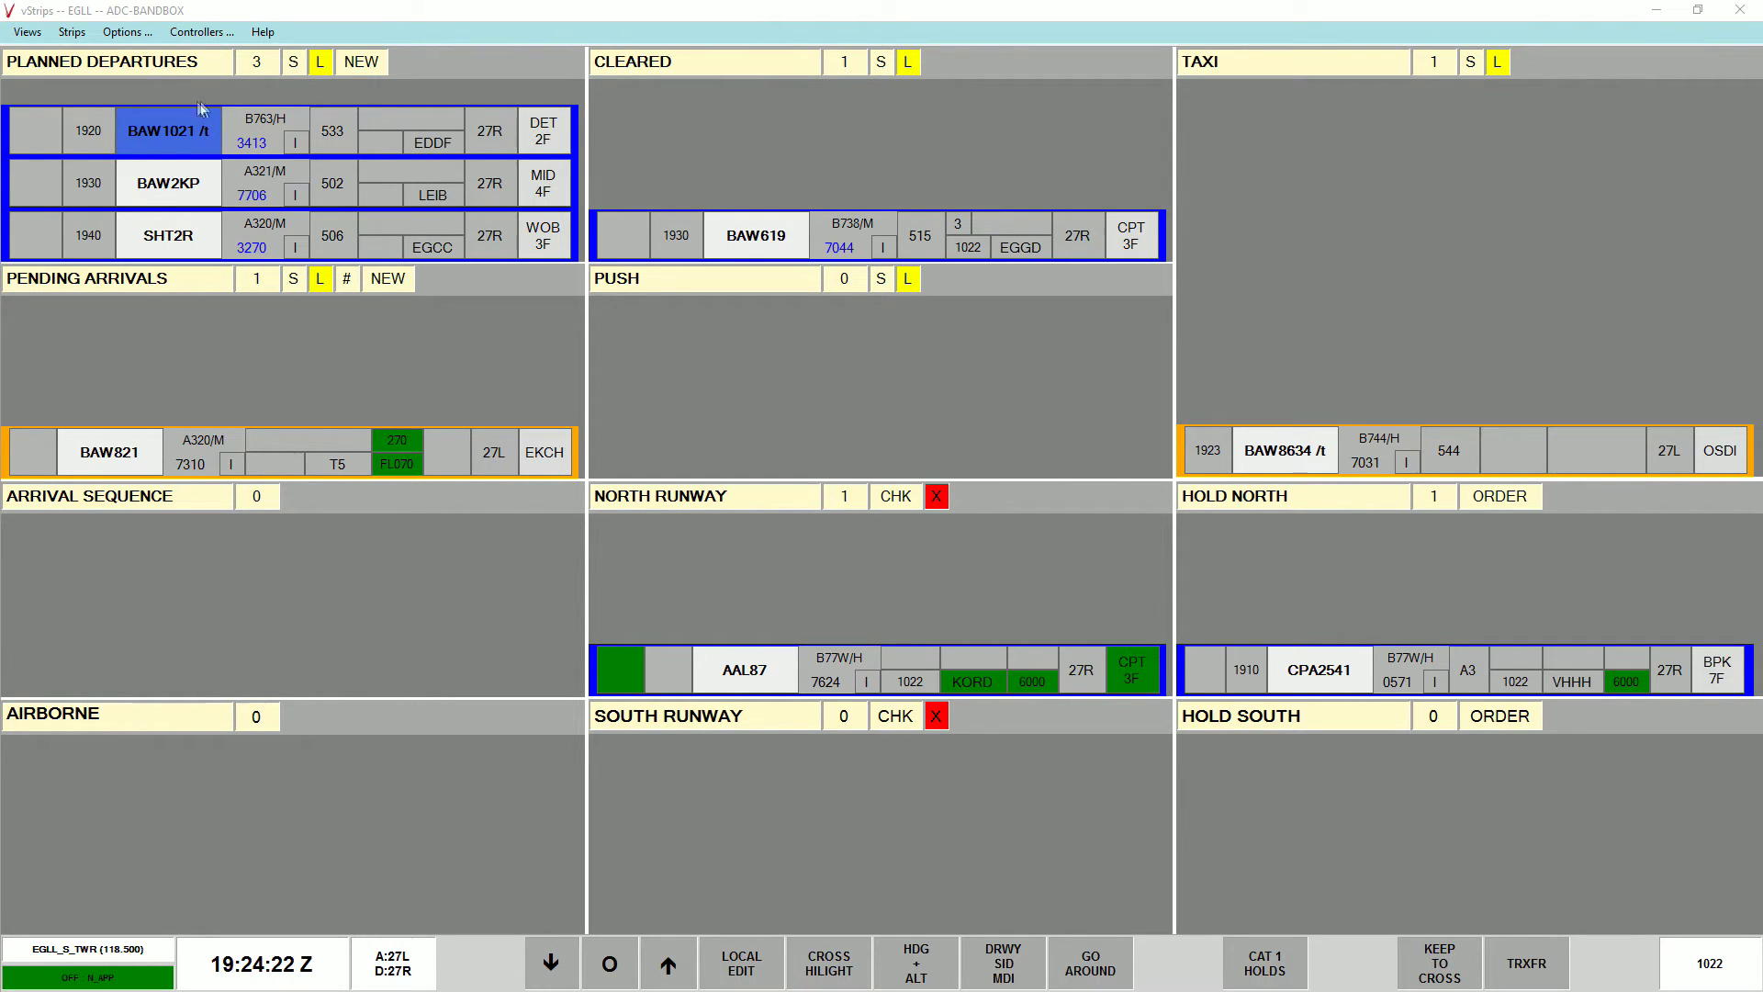
Step: Confirm BAW1021's clearance so it joins BAW619 in Cleared, then re-maximize the vStrips window
{"action": "left_click", "coordinate": [542, 131]}
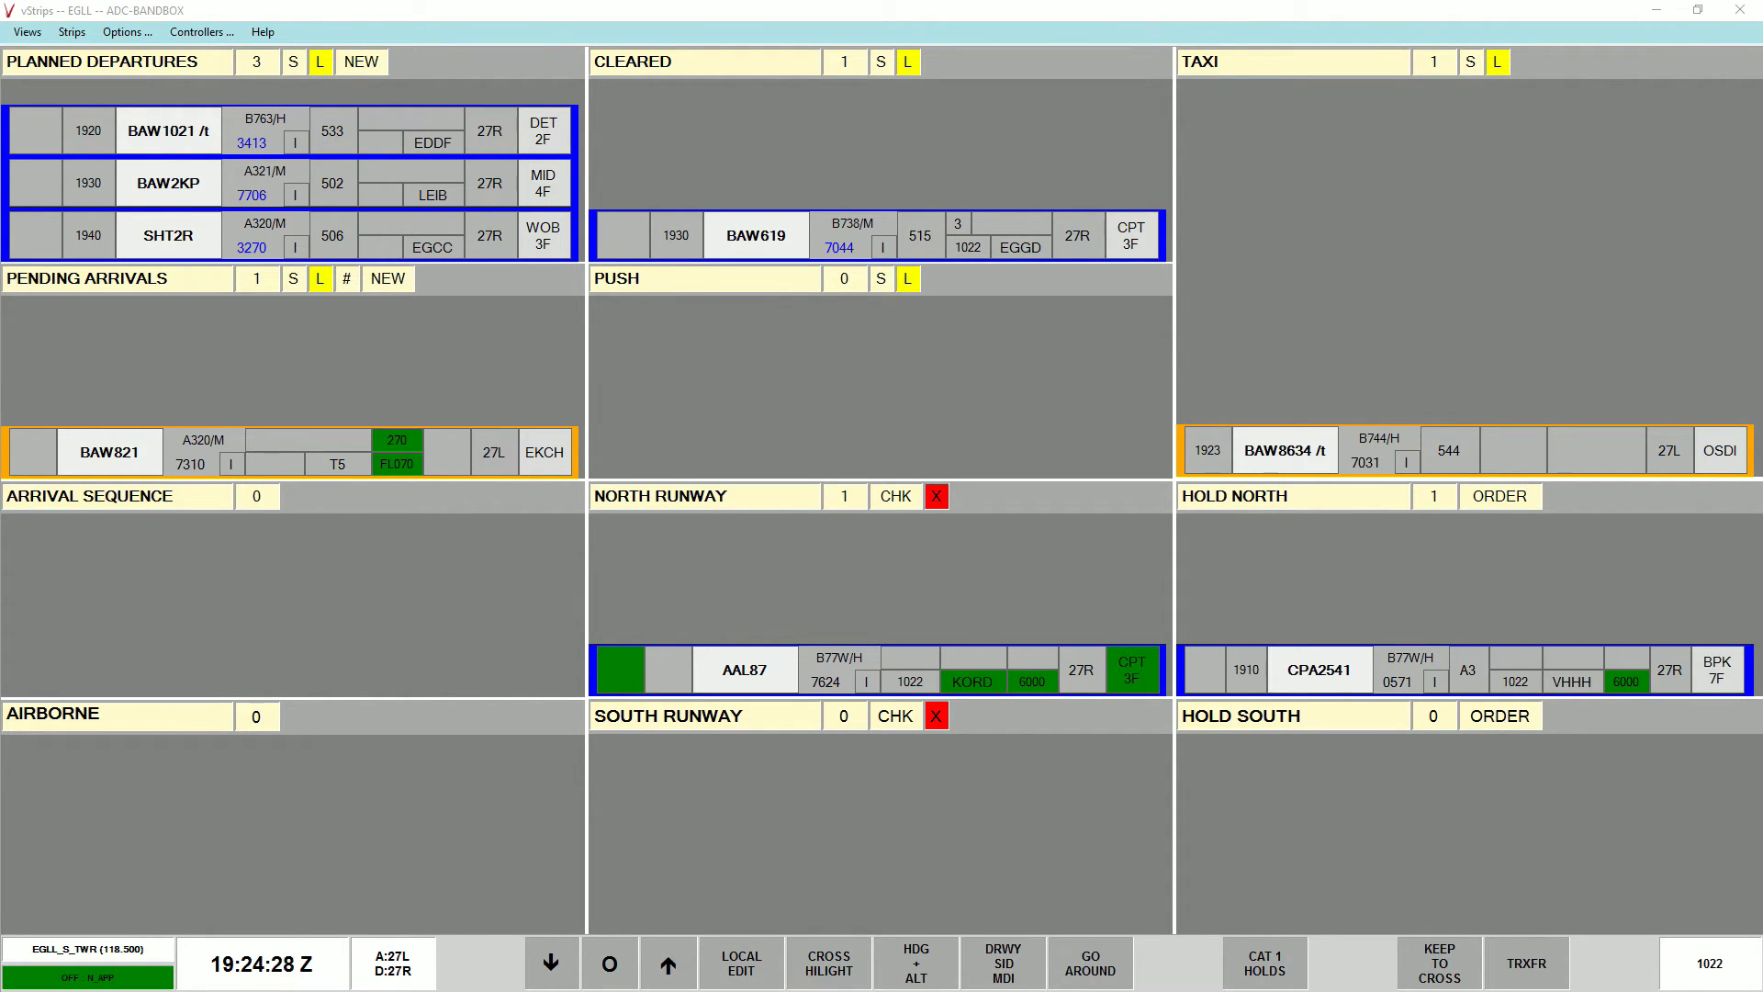
{"action": "left_click", "coordinate": [197, 138]}
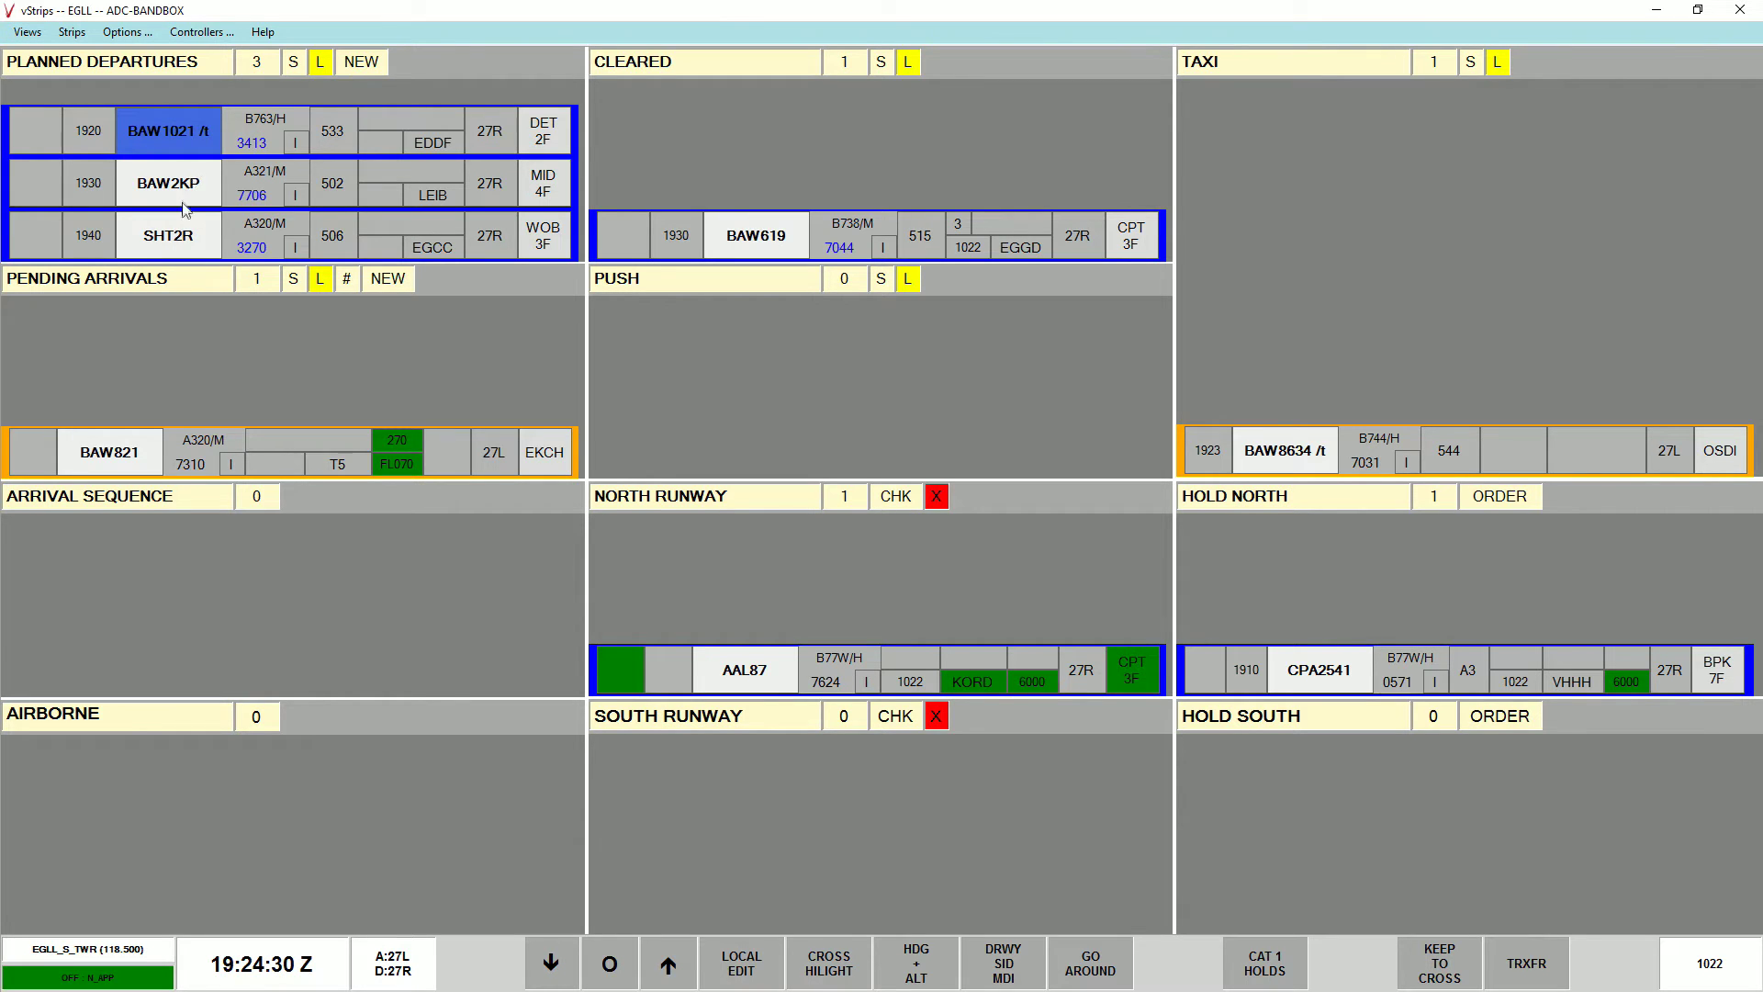
{"action": "left_click_drag", "start_coordinate": [585, 114], "coordinate": [579, 116]}
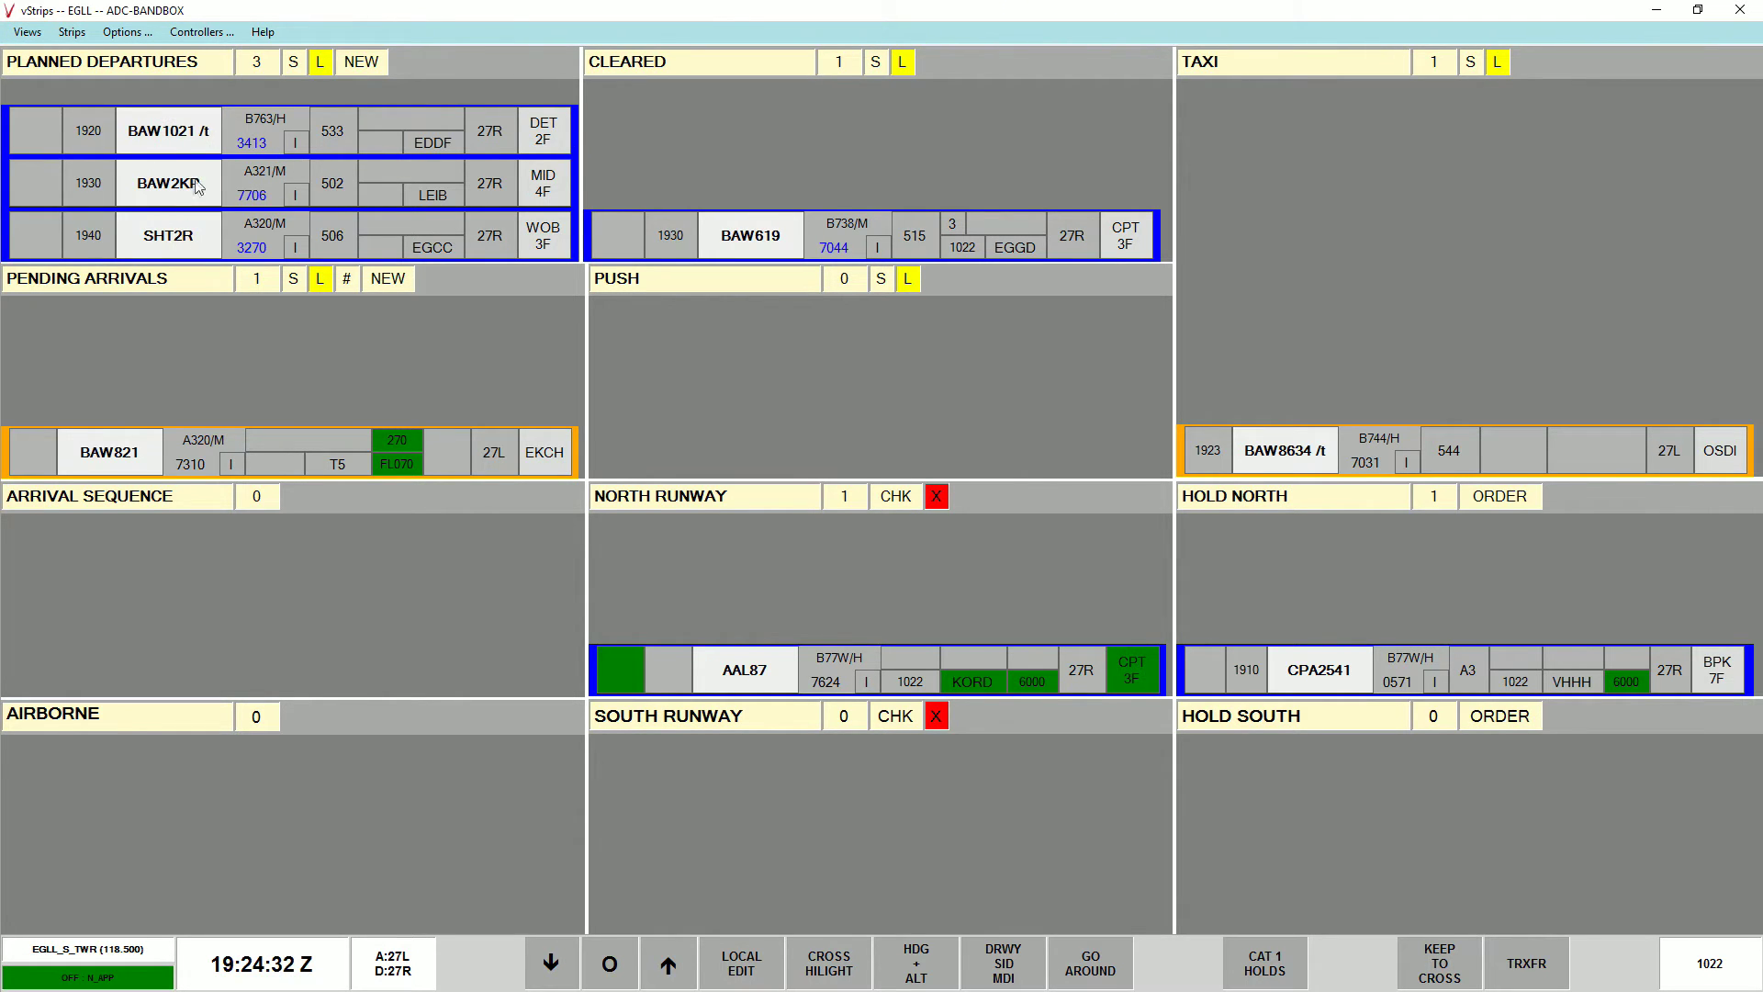
{"action": "left_click_drag", "start_coordinate": [1205, 10], "coordinate": [740, 347]}
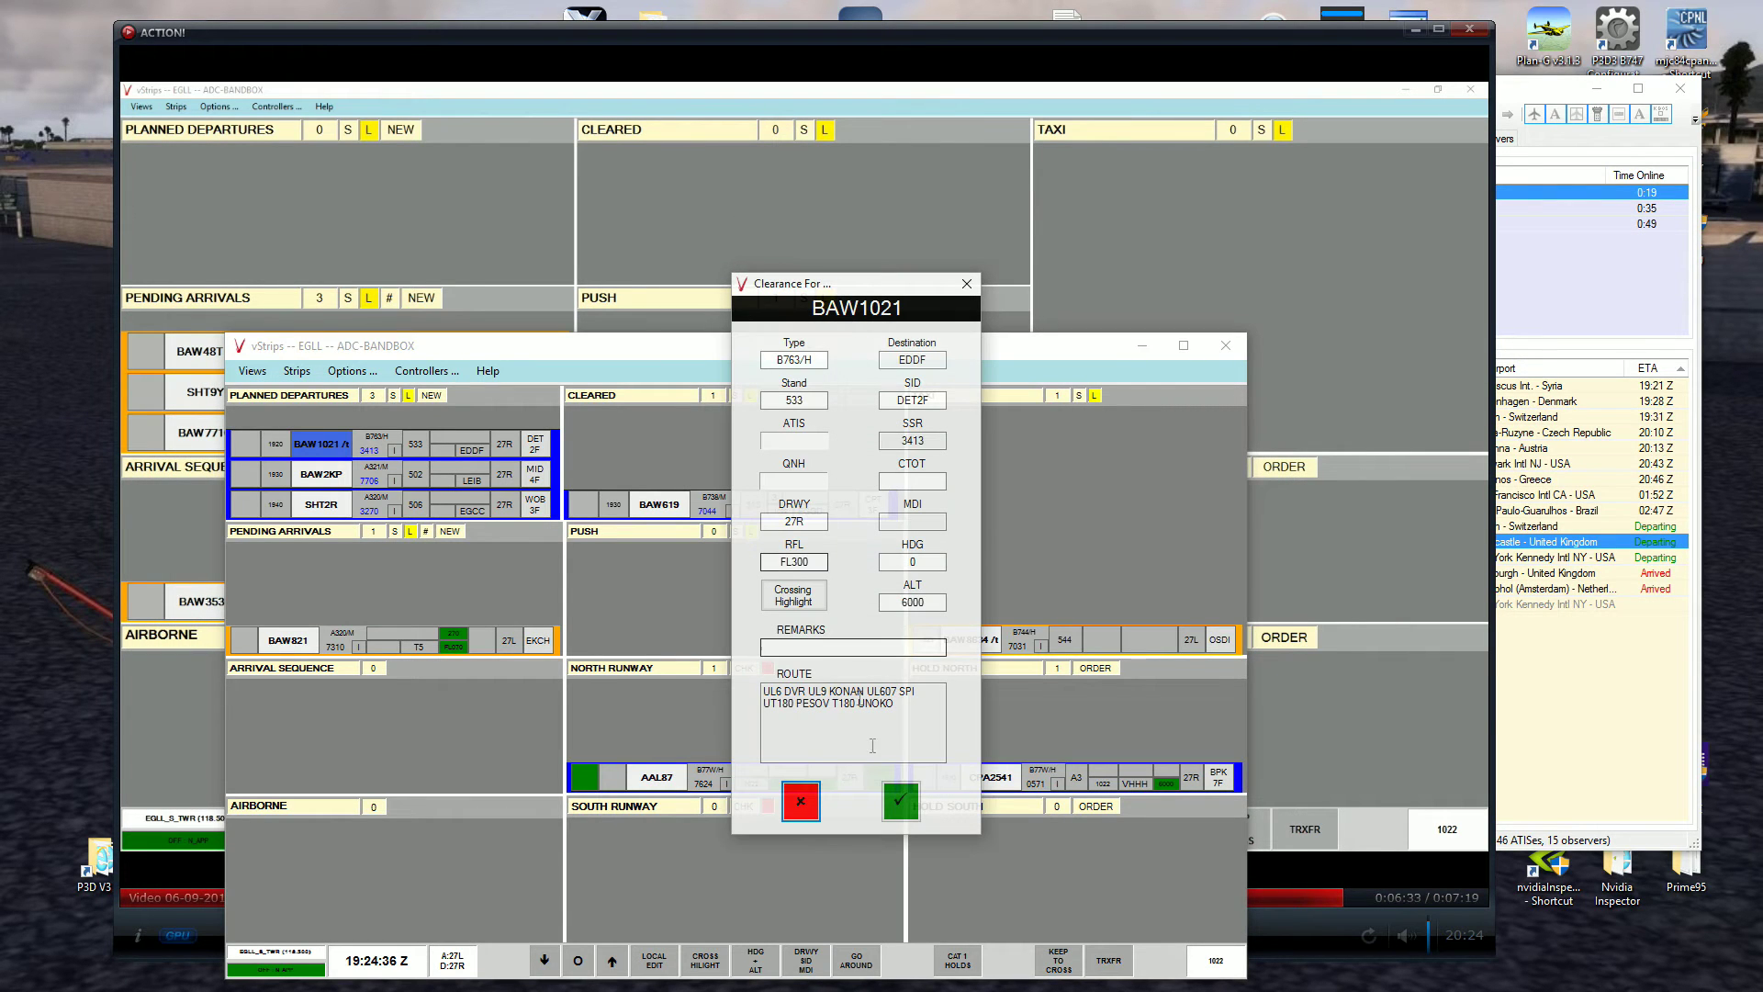
{"action": "left_click", "coordinate": [901, 799]}
{"action": "double_click", "coordinate": [974, 346]}
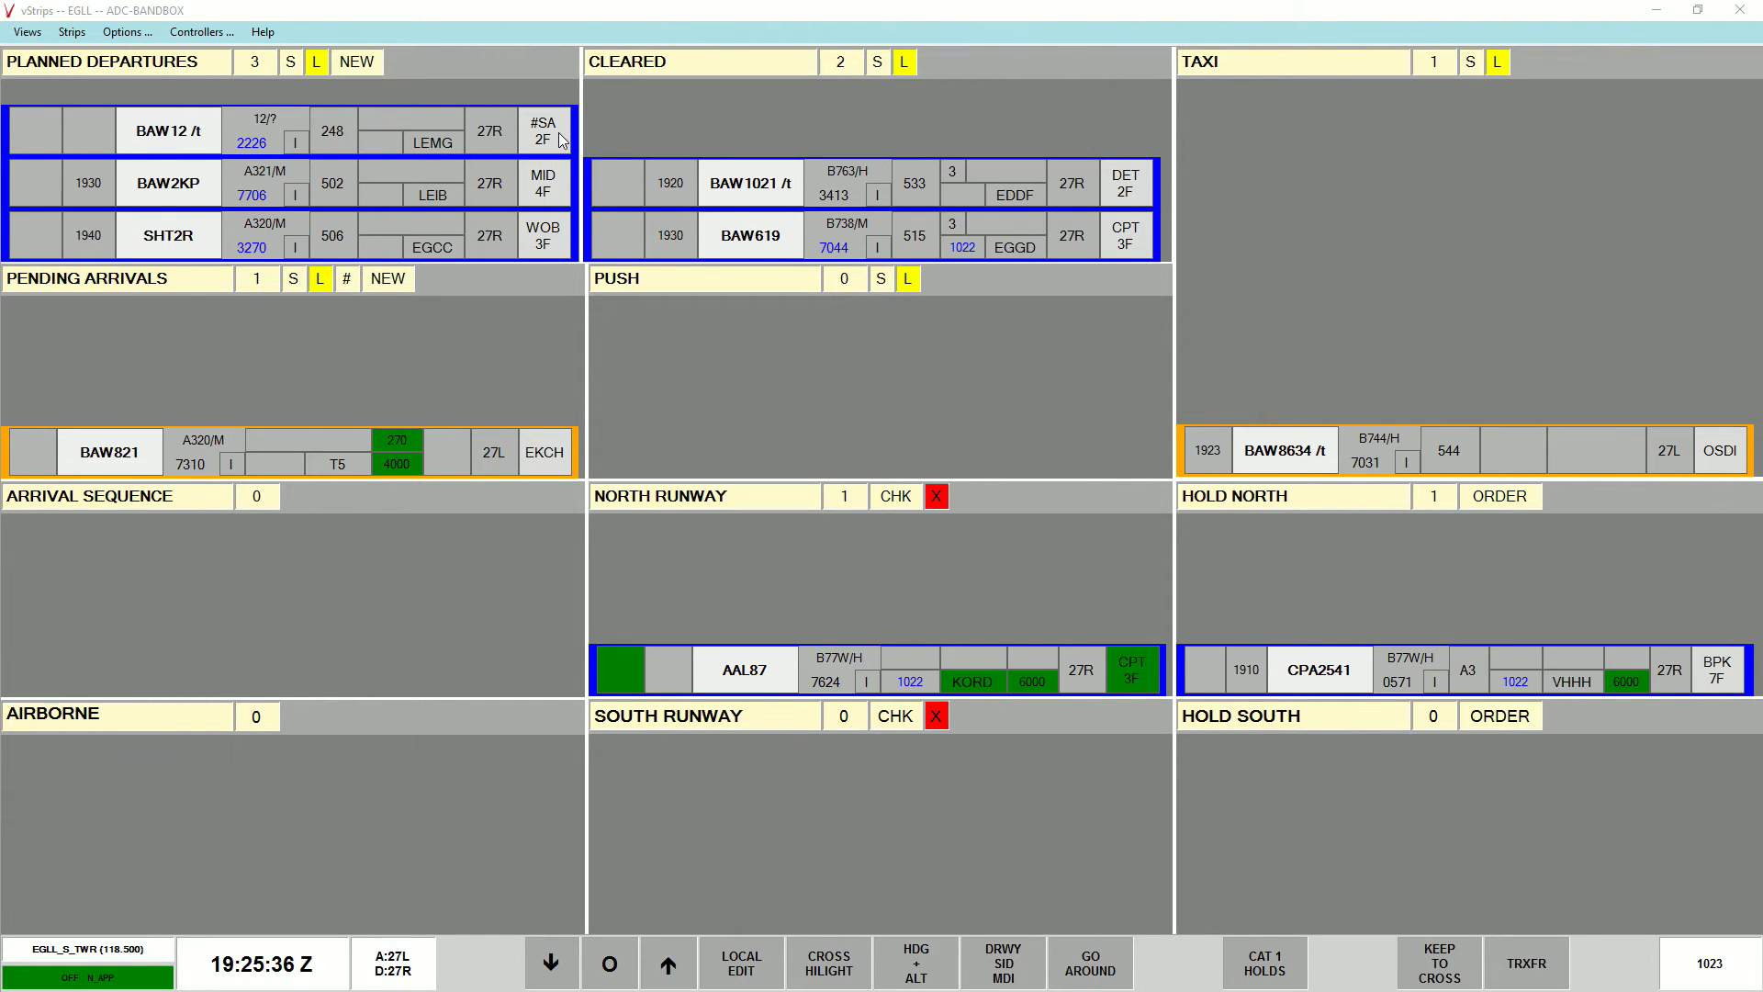
{"action": "left_click", "coordinate": [128, 129]}
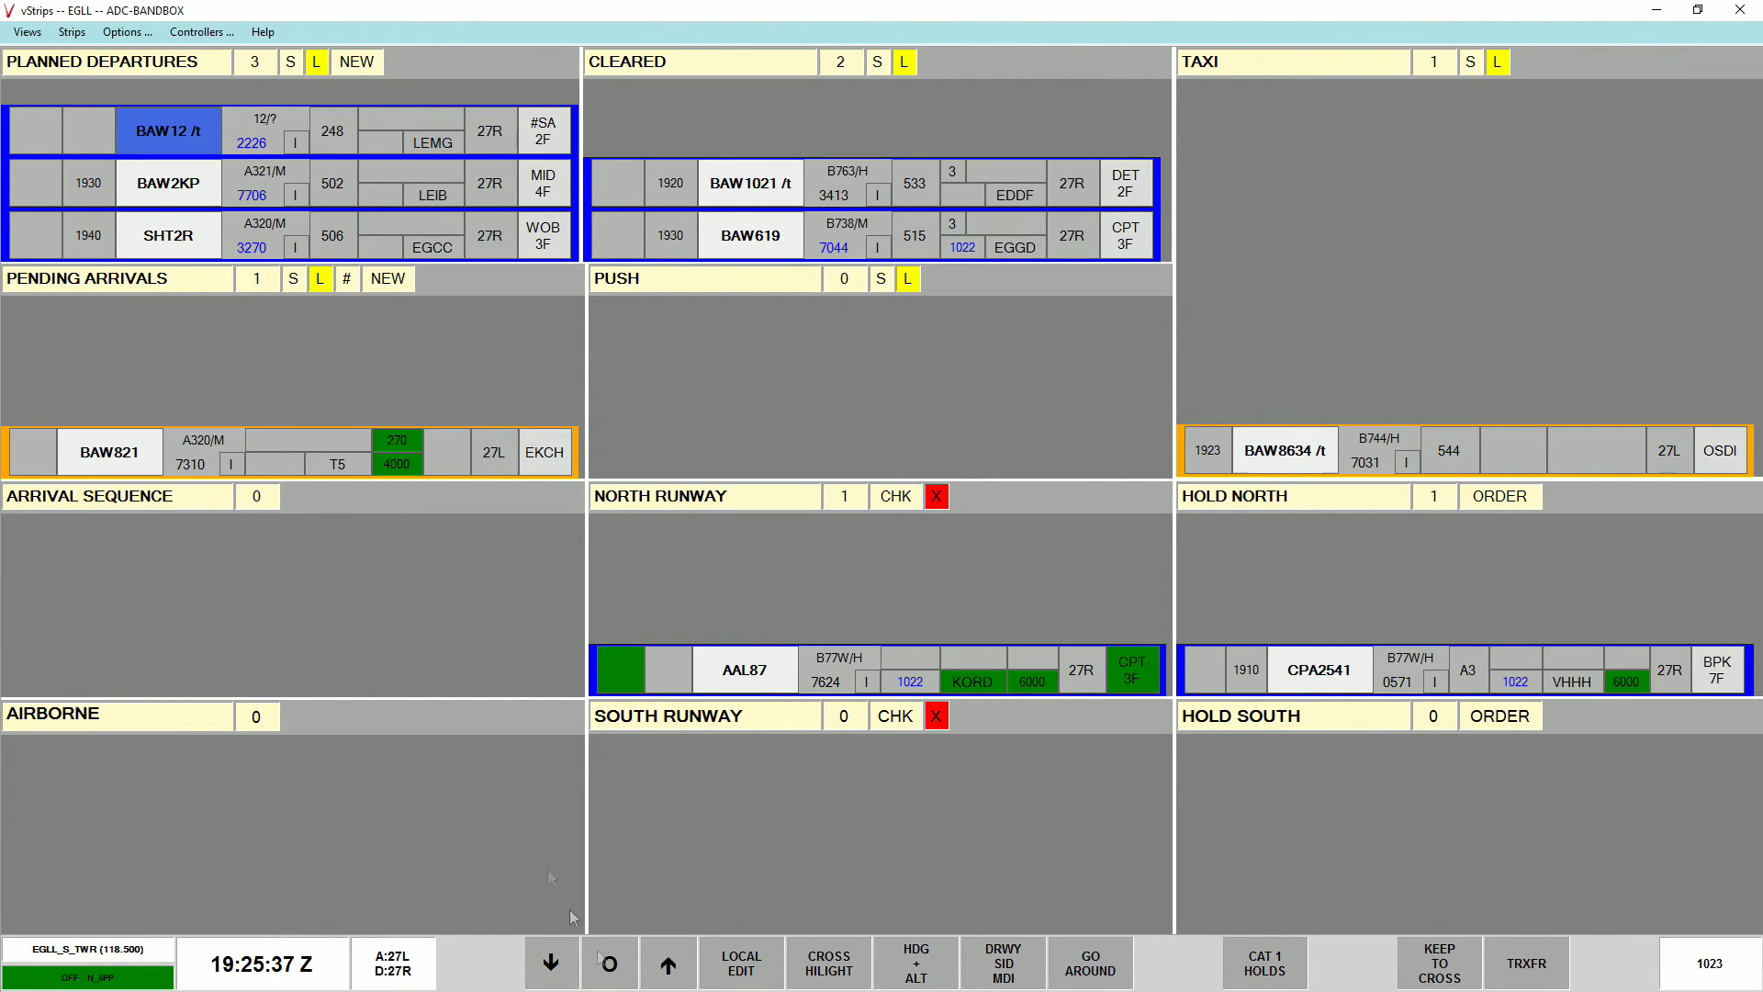
{"action": "left_click", "coordinate": [741, 963]}
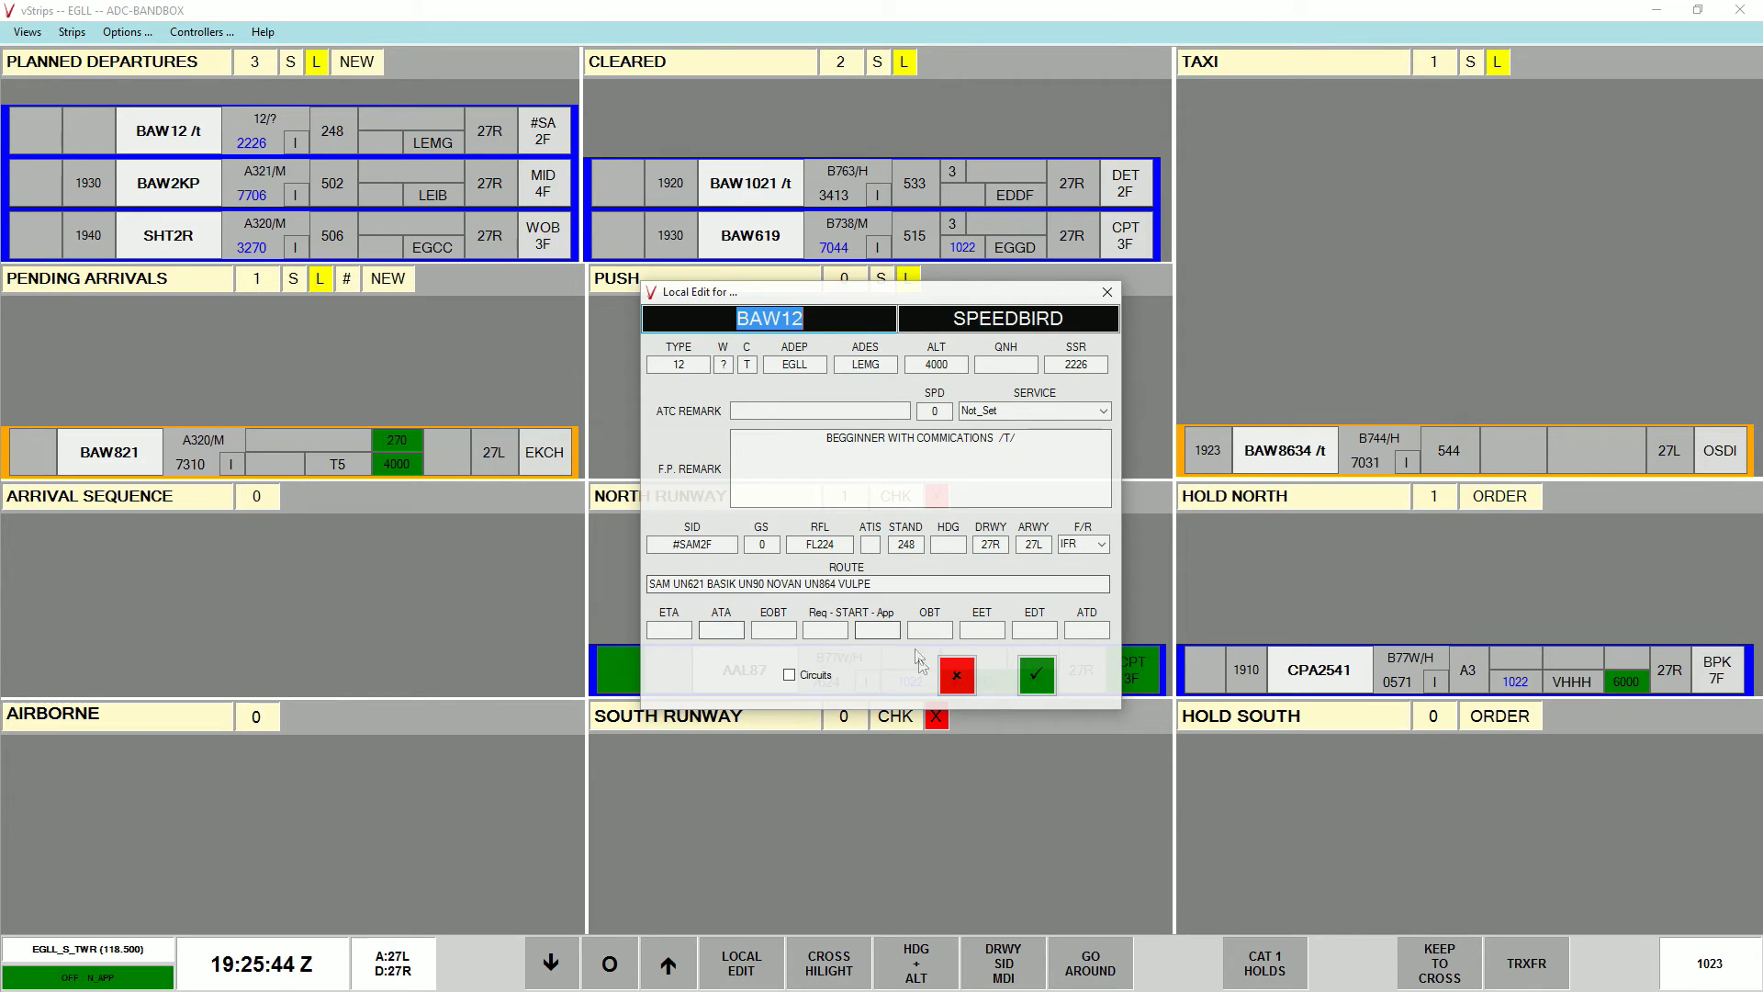
{"action": "left_click", "coordinate": [956, 686]}
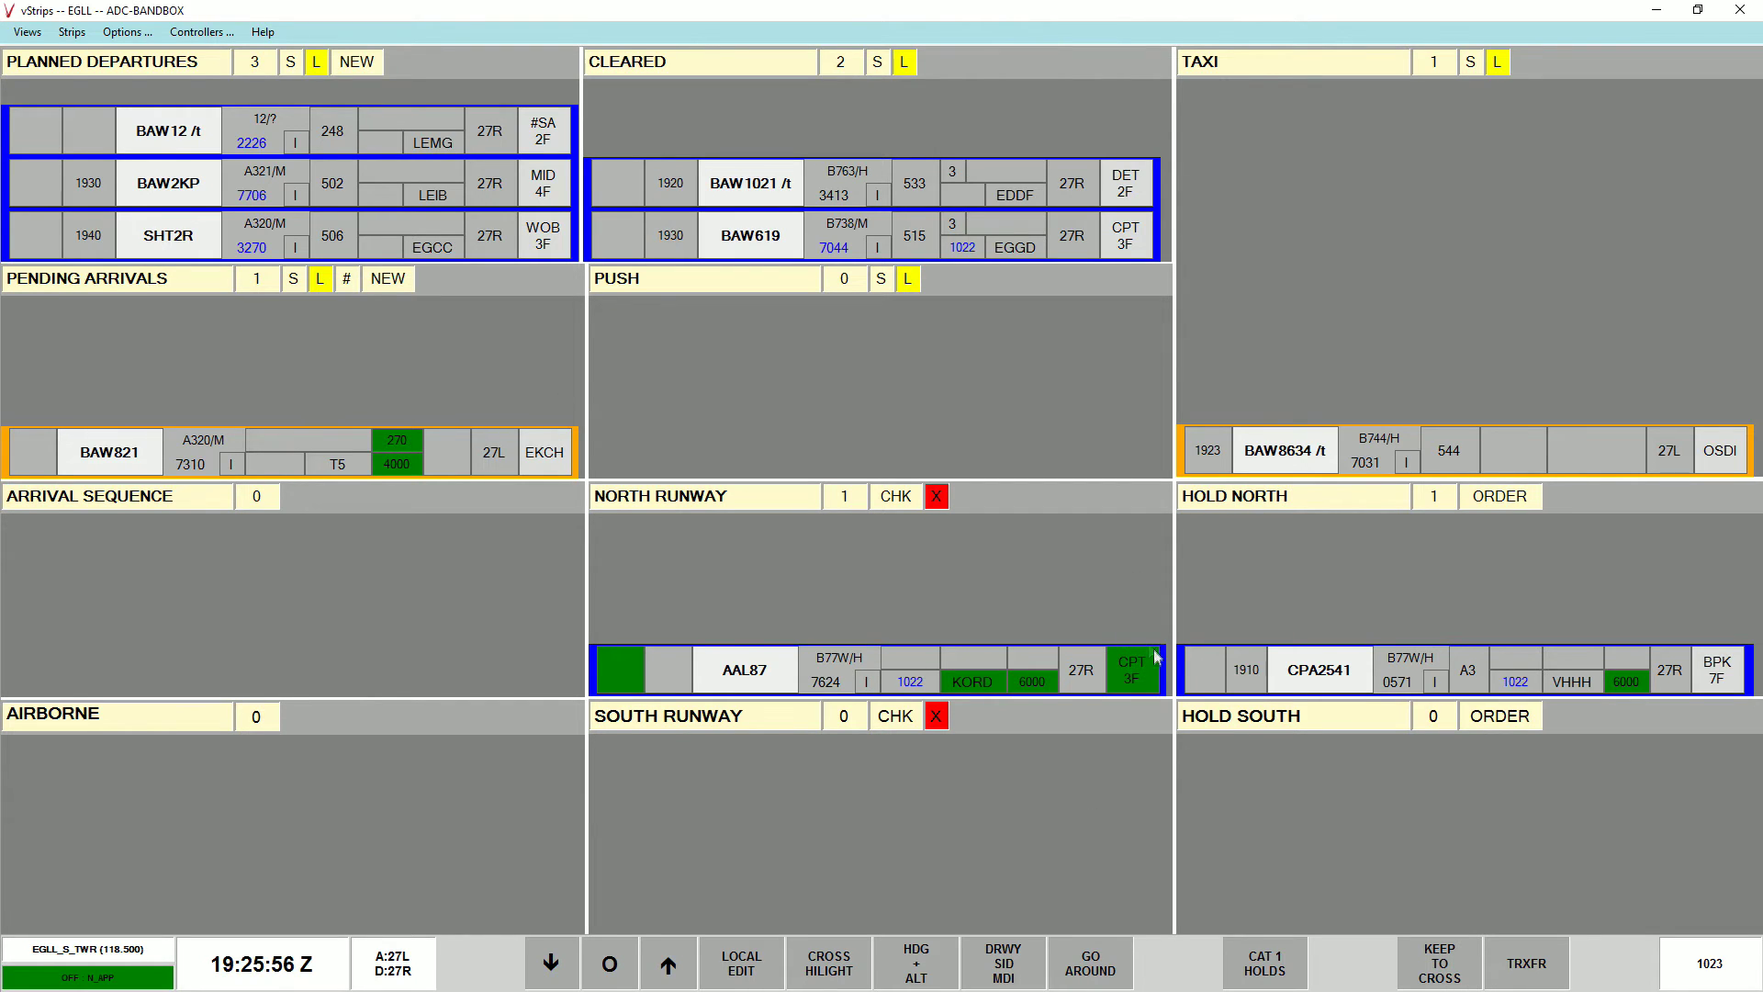
Step: Send AAL87 to Airborne and bring up BAW12's clearance with SID #SAM2F and squawk 2226
{"action": "left_click", "coordinate": [1137, 675]}
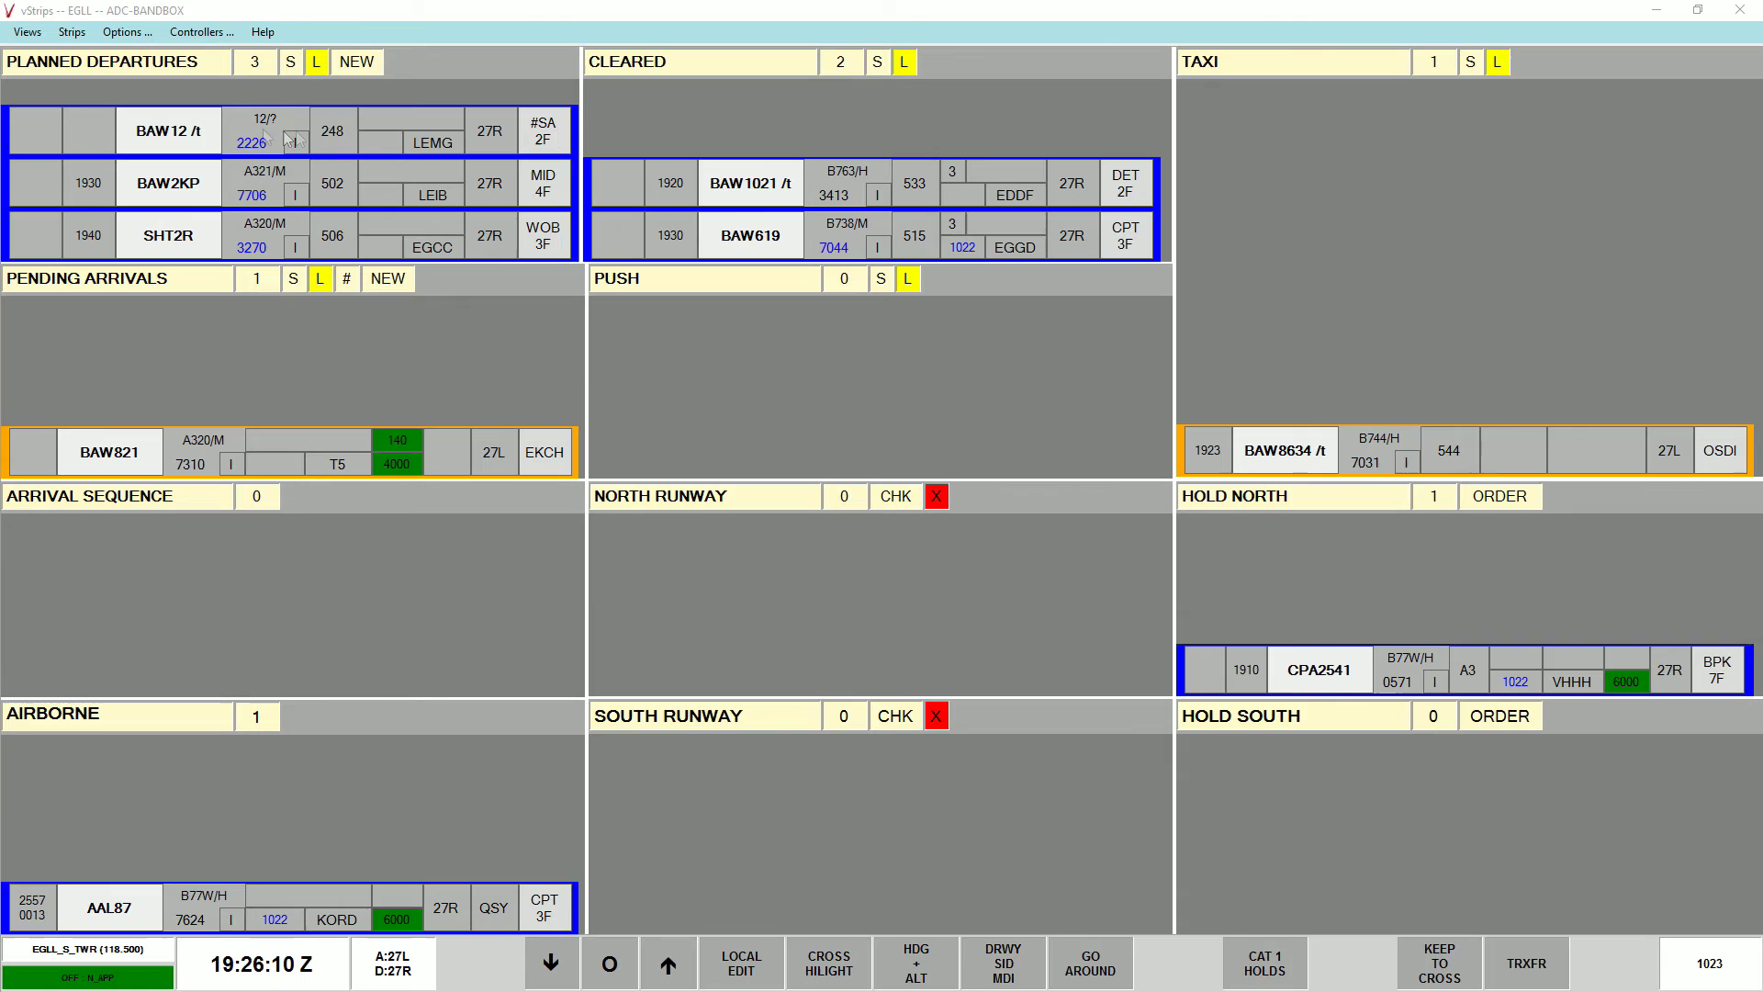
{"action": "left_click", "coordinate": [547, 139]}
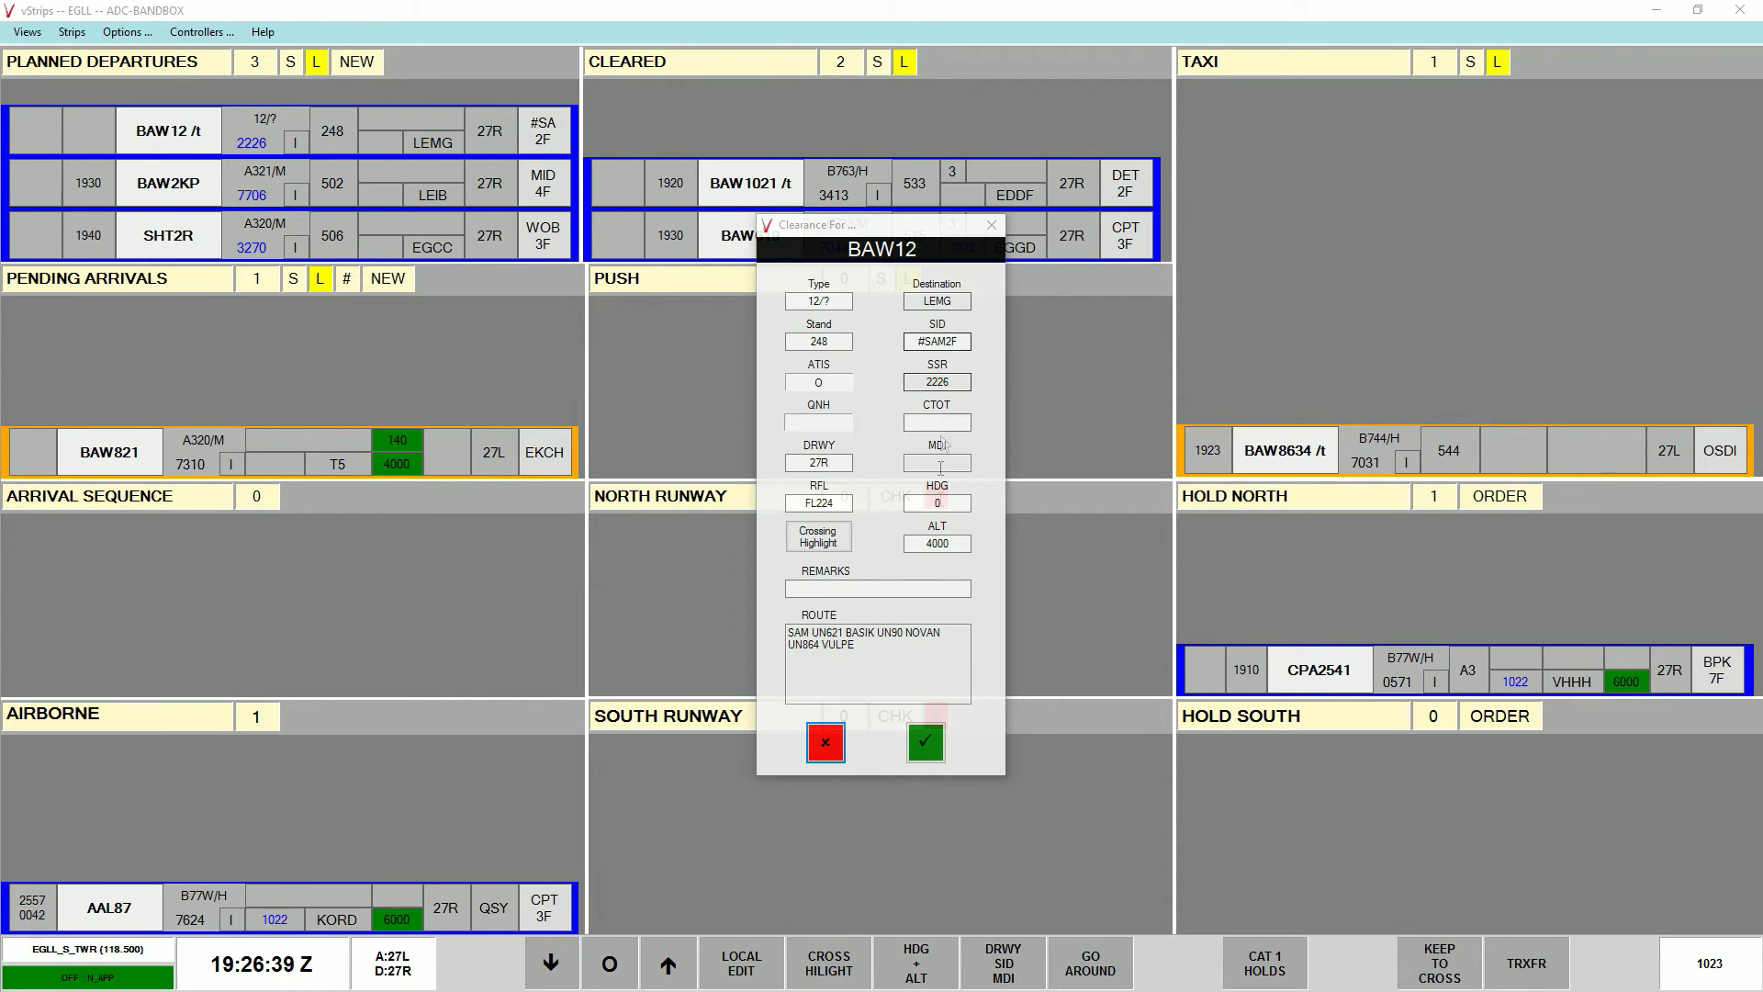
Step: Hand AAL87 off to EGLL_N_APP (119.725) and confirm BAW12's clearance into Cleared
{"action": "left_click_drag", "start_coordinate": [900, 224], "coordinate": [1402, 139]}
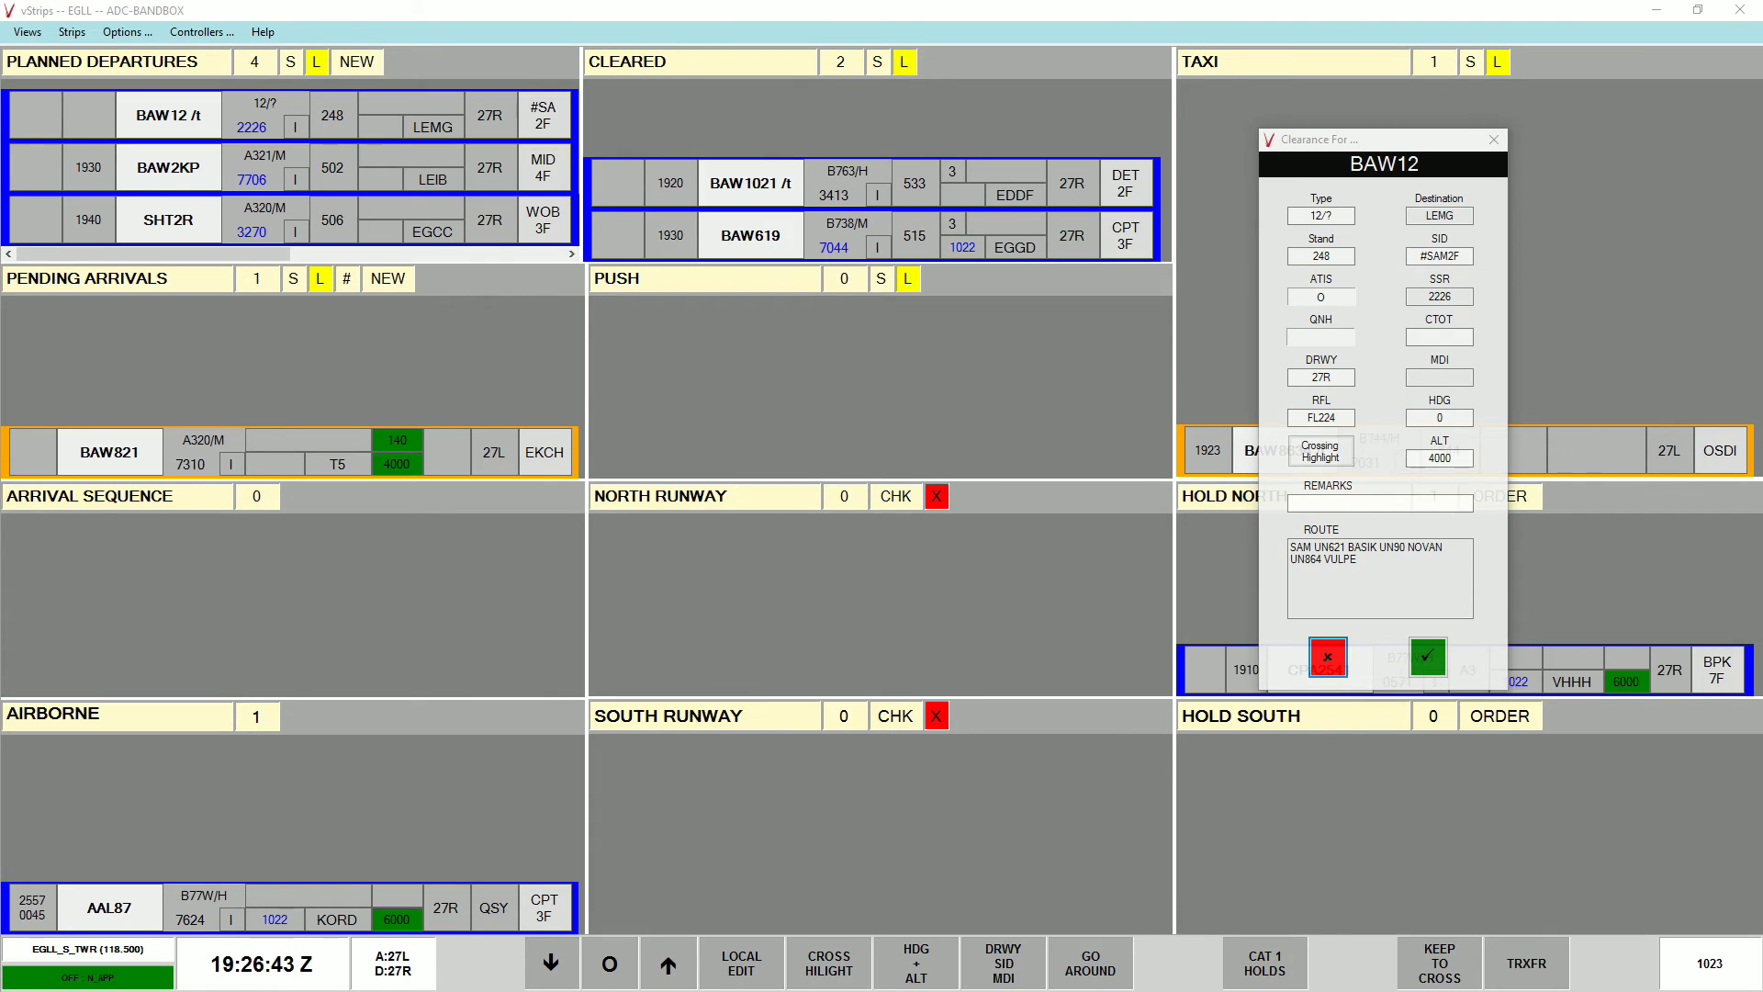
{"action": "left_click", "coordinate": [321, 893]}
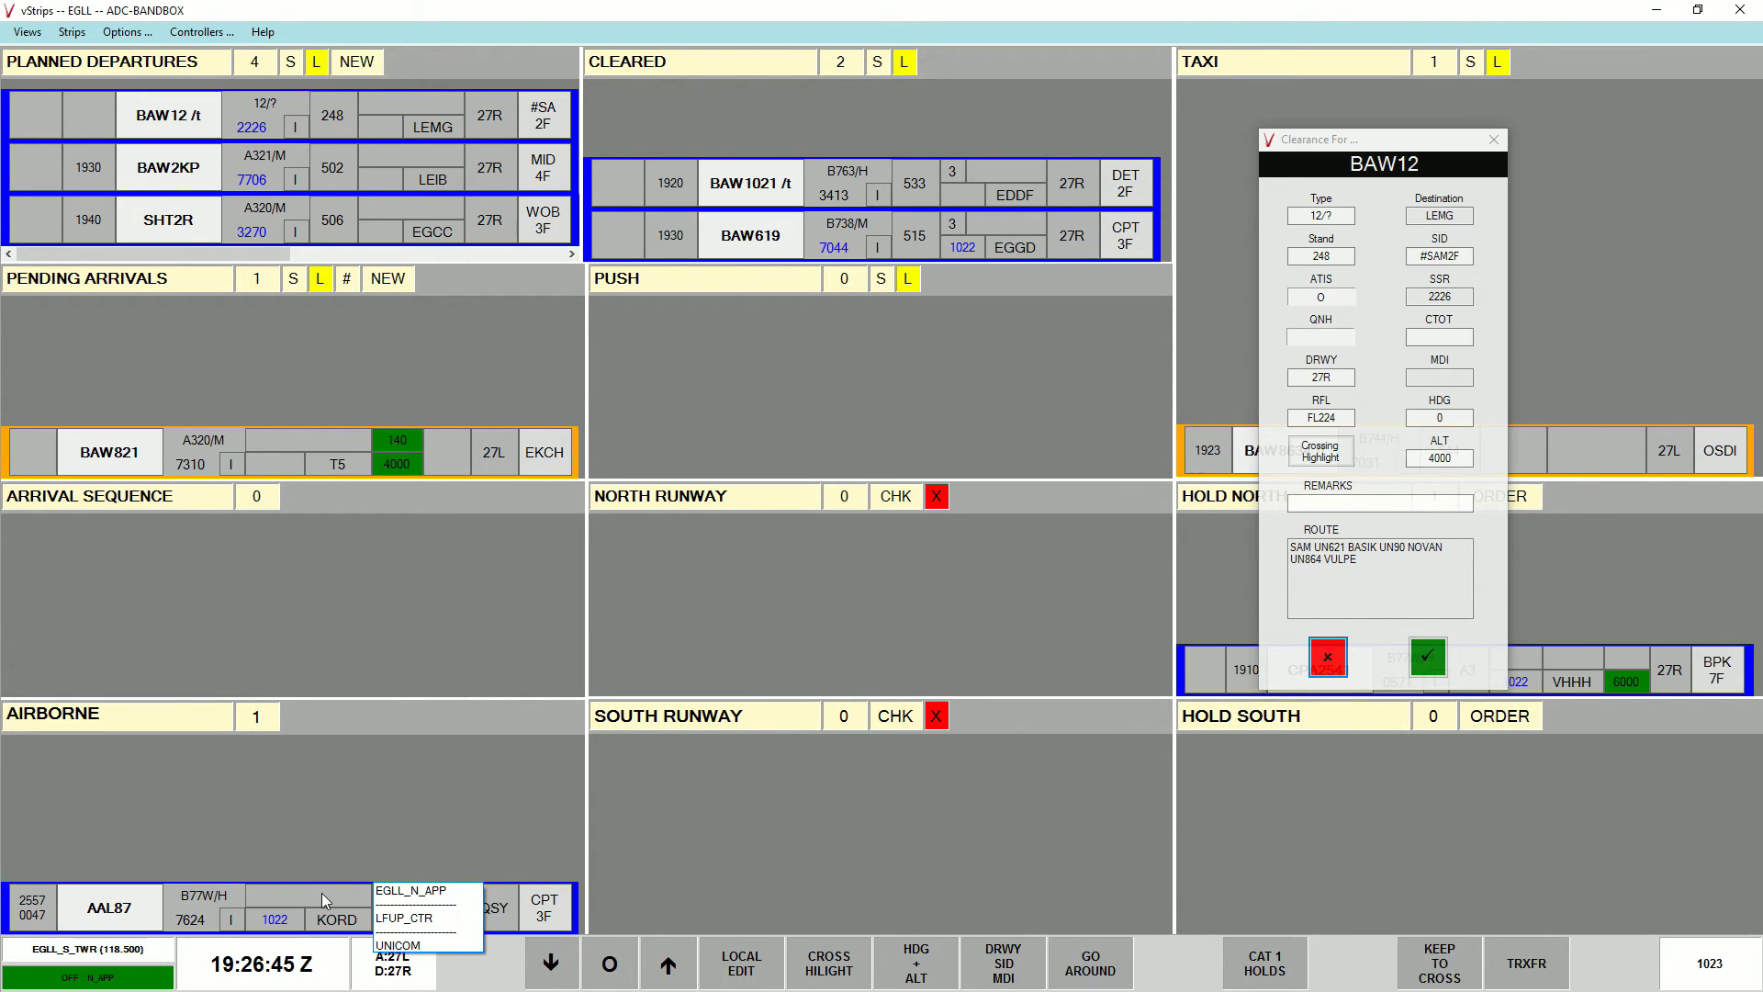
{"action": "left_click", "coordinate": [408, 891]}
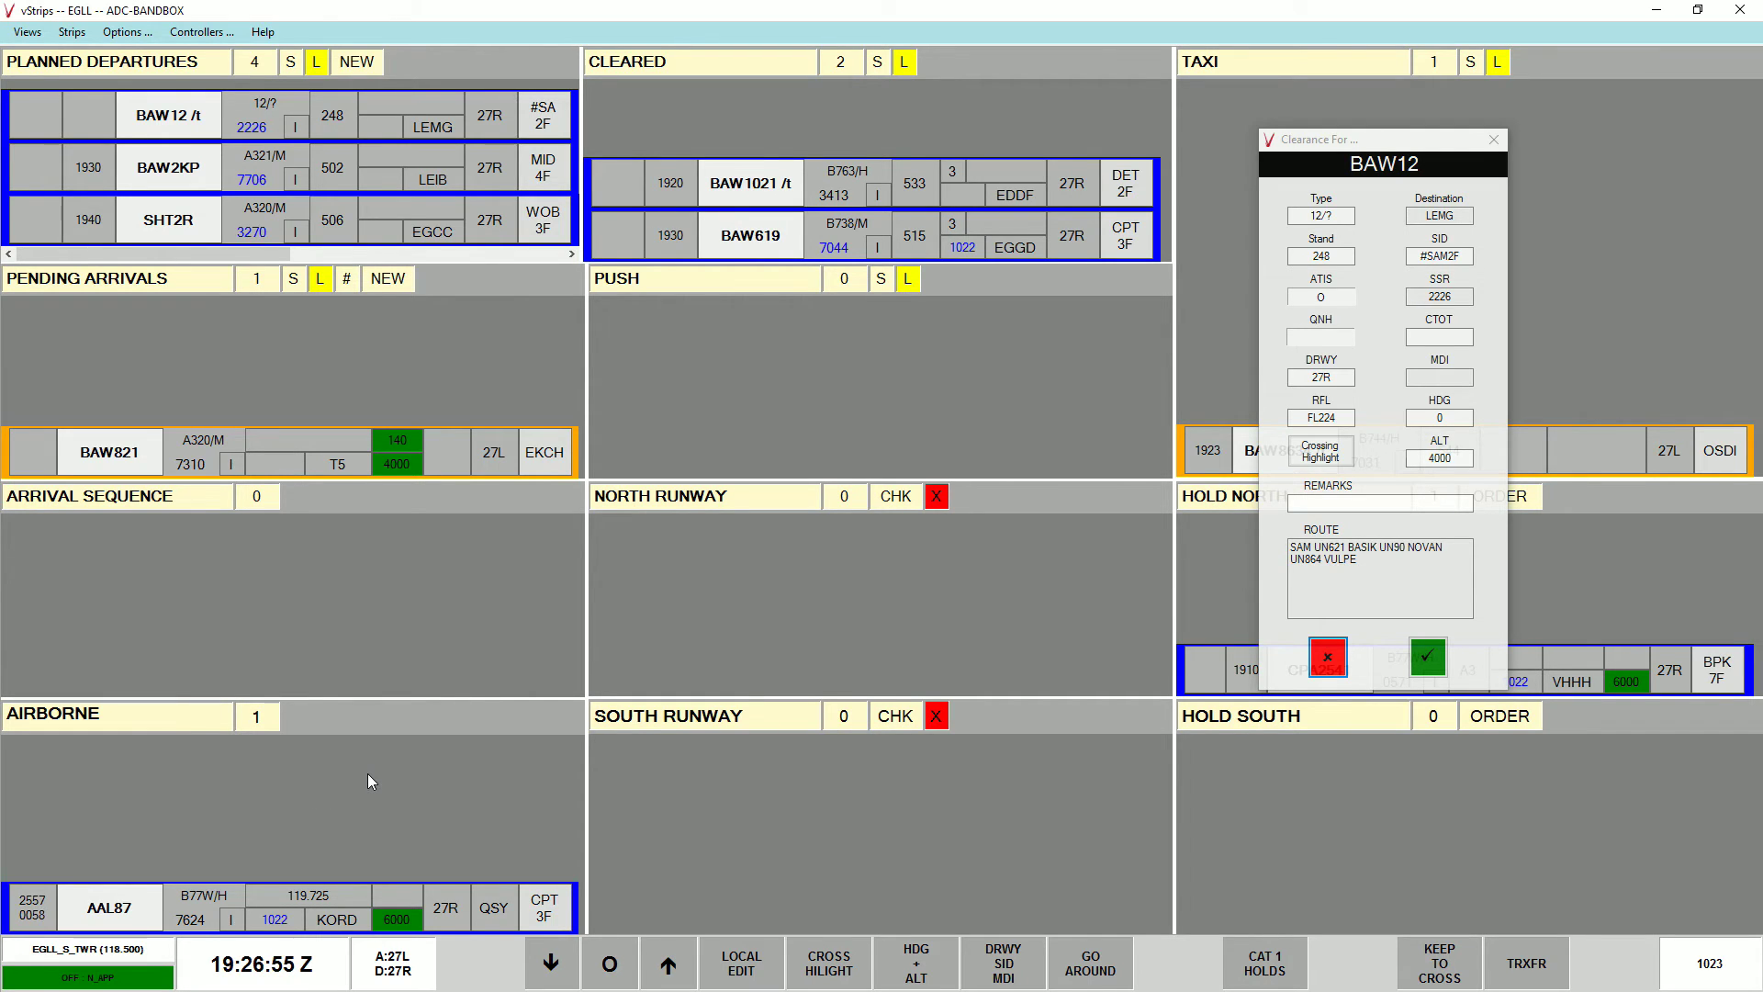
{"action": "left_click", "coordinate": [1426, 658]}
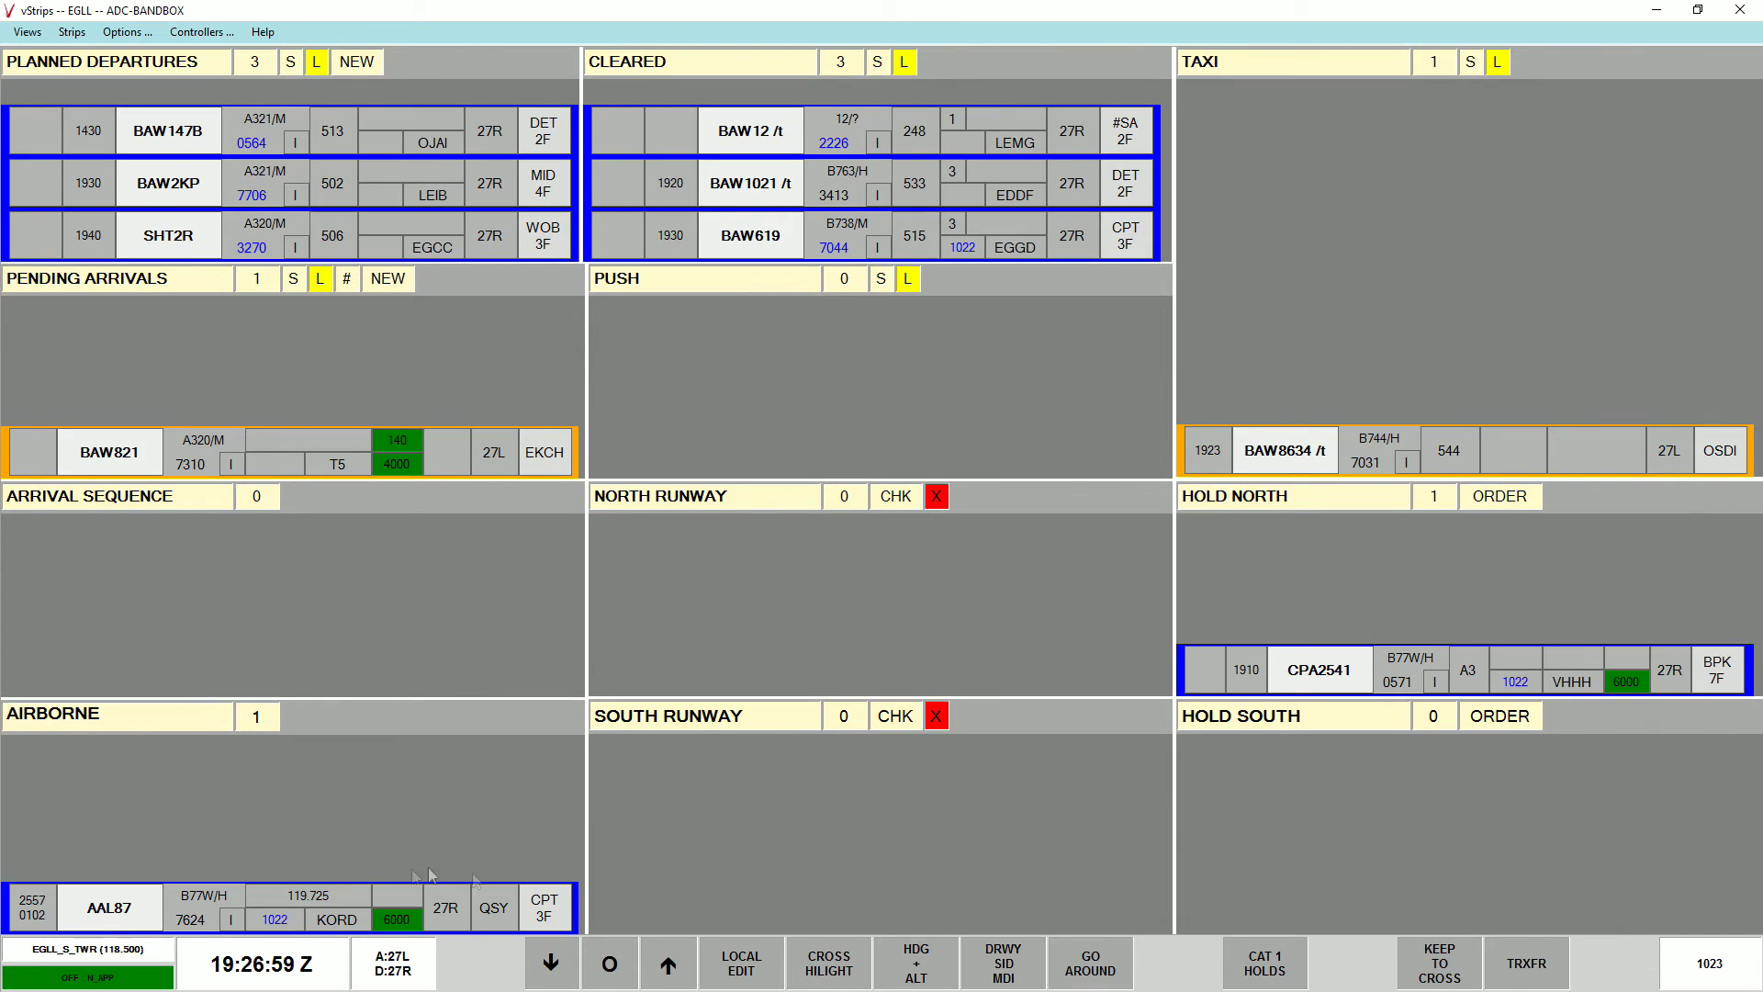
Step: Mark AAL87 QSY and remove its strip, then drag BAW619 from Cleared into Push
{"action": "left_click", "coordinate": [496, 911]}
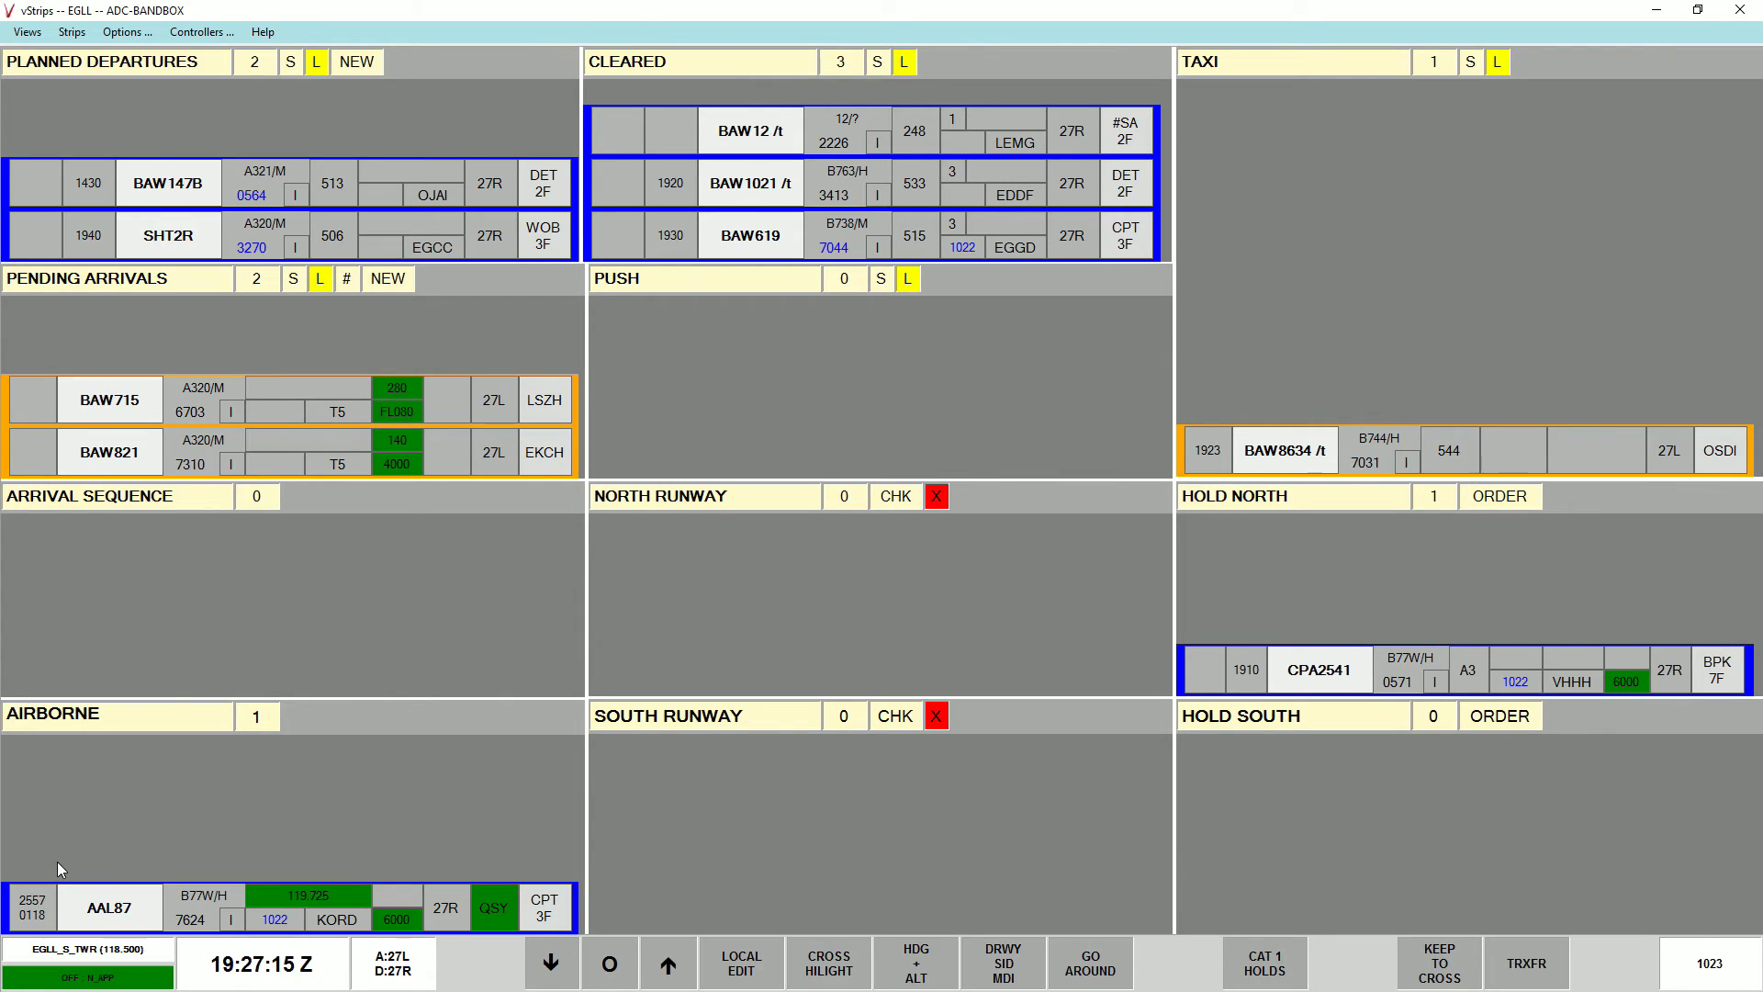
{"action": "left_click", "coordinate": [551, 913]}
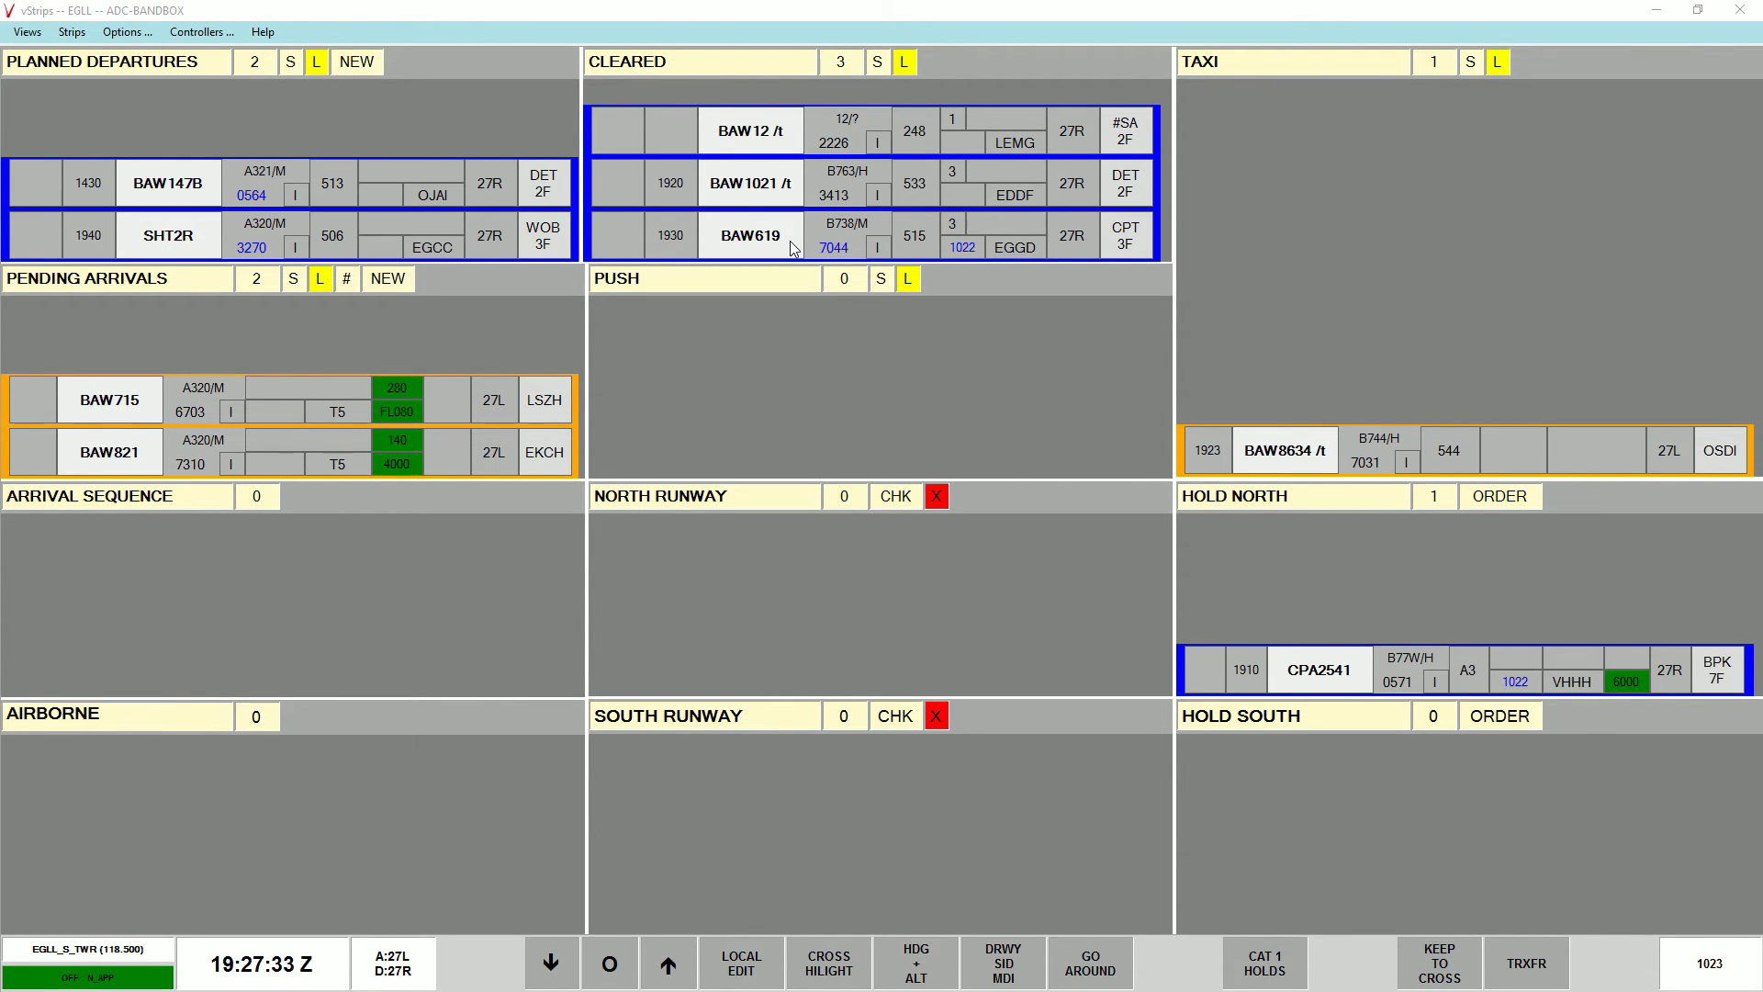
{"action": "left_click_drag", "start_coordinate": [790, 241], "coordinate": [956, 468]}
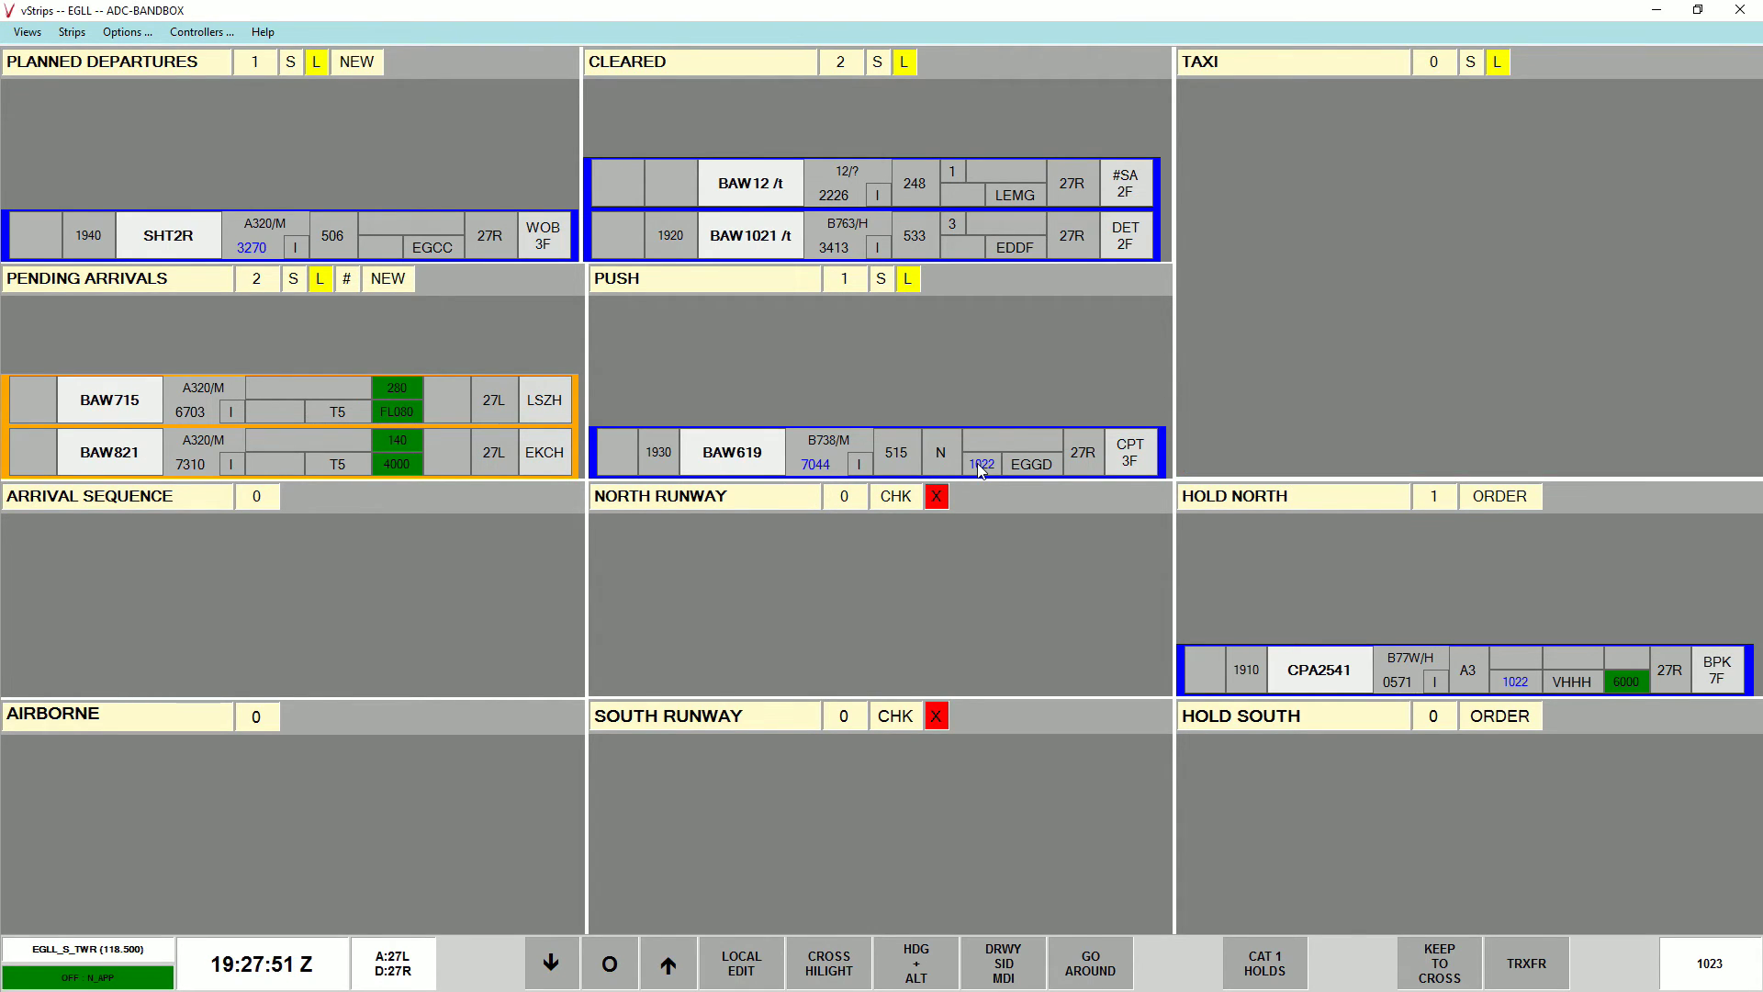
Step: Cancel BAW619's Local Edit dialog unchanged, then move CPA2541 from Hold North onto North Runway
{"action": "left_click", "coordinate": [746, 450]}
{"action": "left_click", "coordinate": [746, 450]}
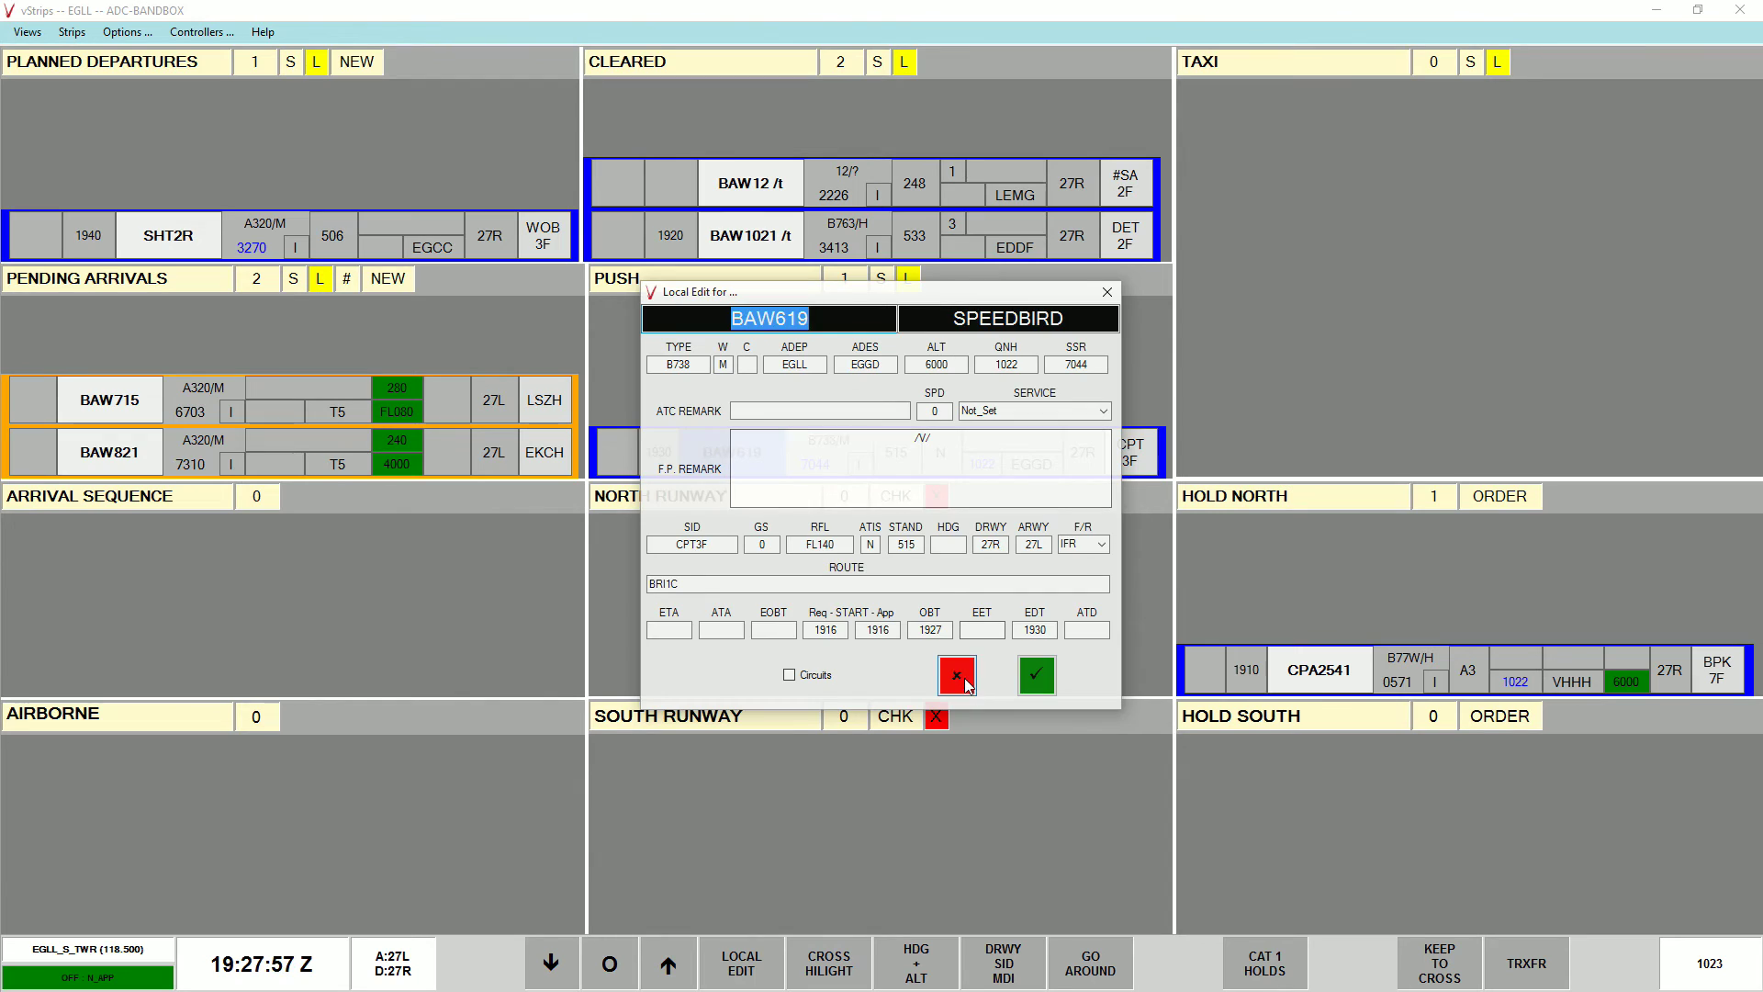
{"action": "left_click", "coordinate": [957, 675]}
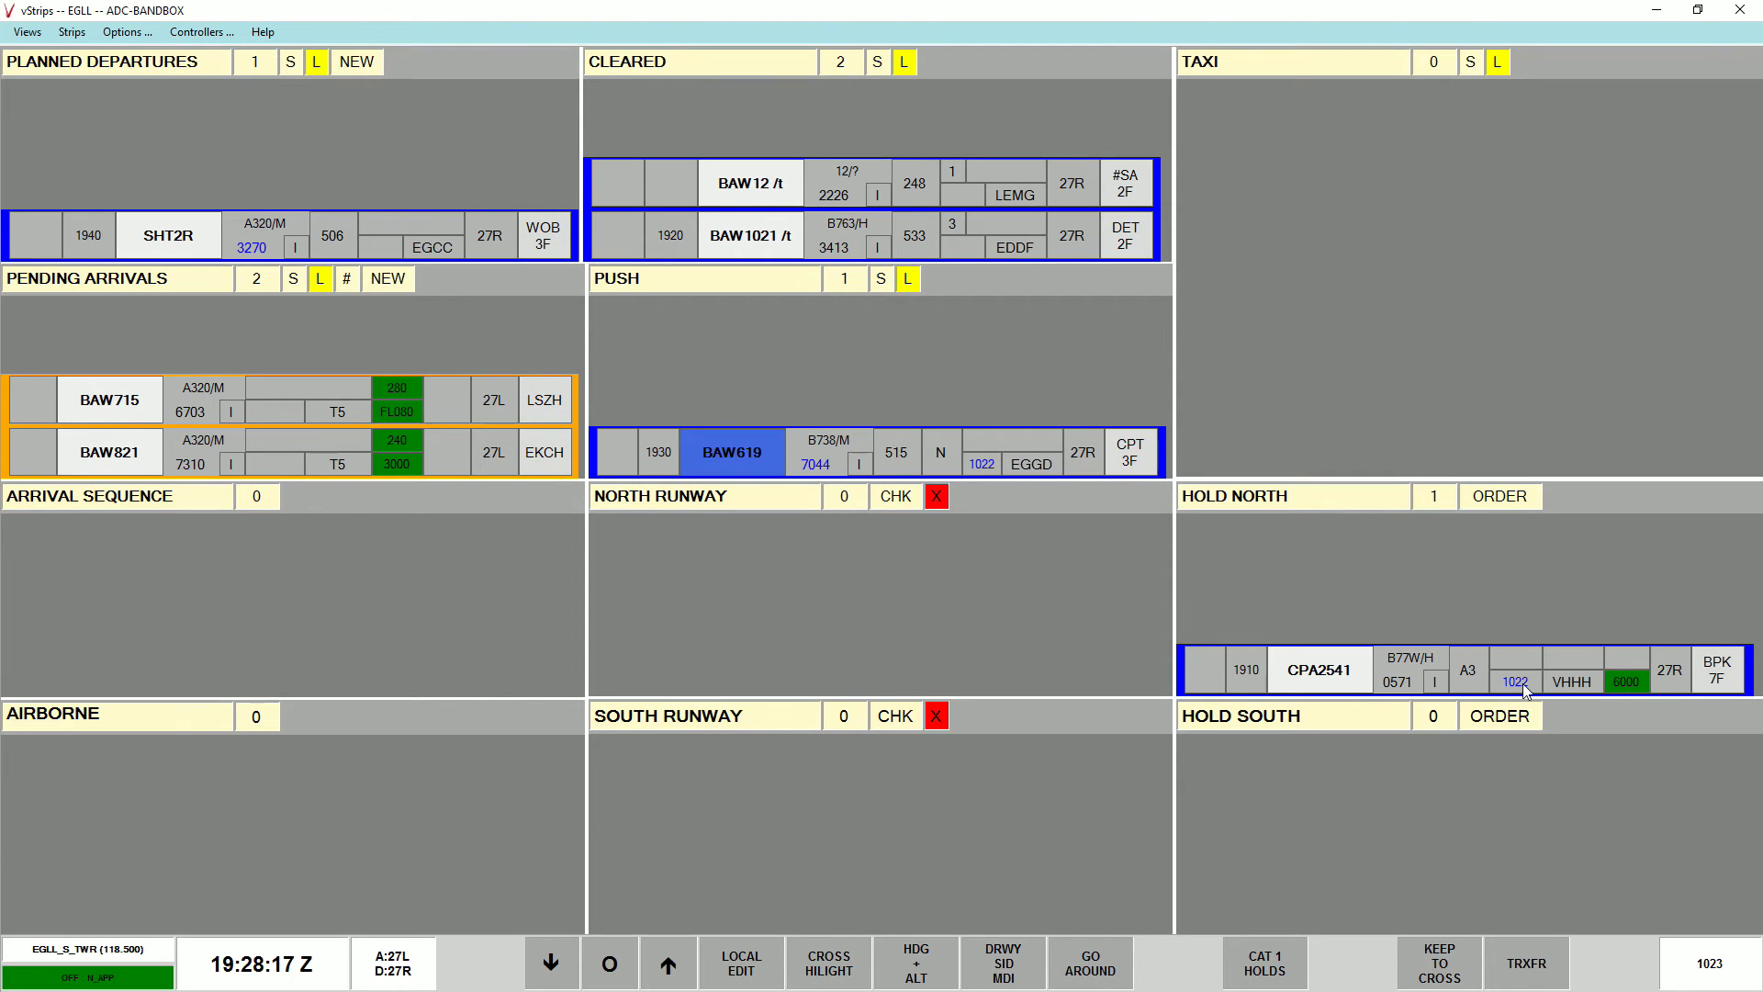
{"action": "left_click_drag", "start_coordinate": [1524, 690], "coordinate": [989, 687]}
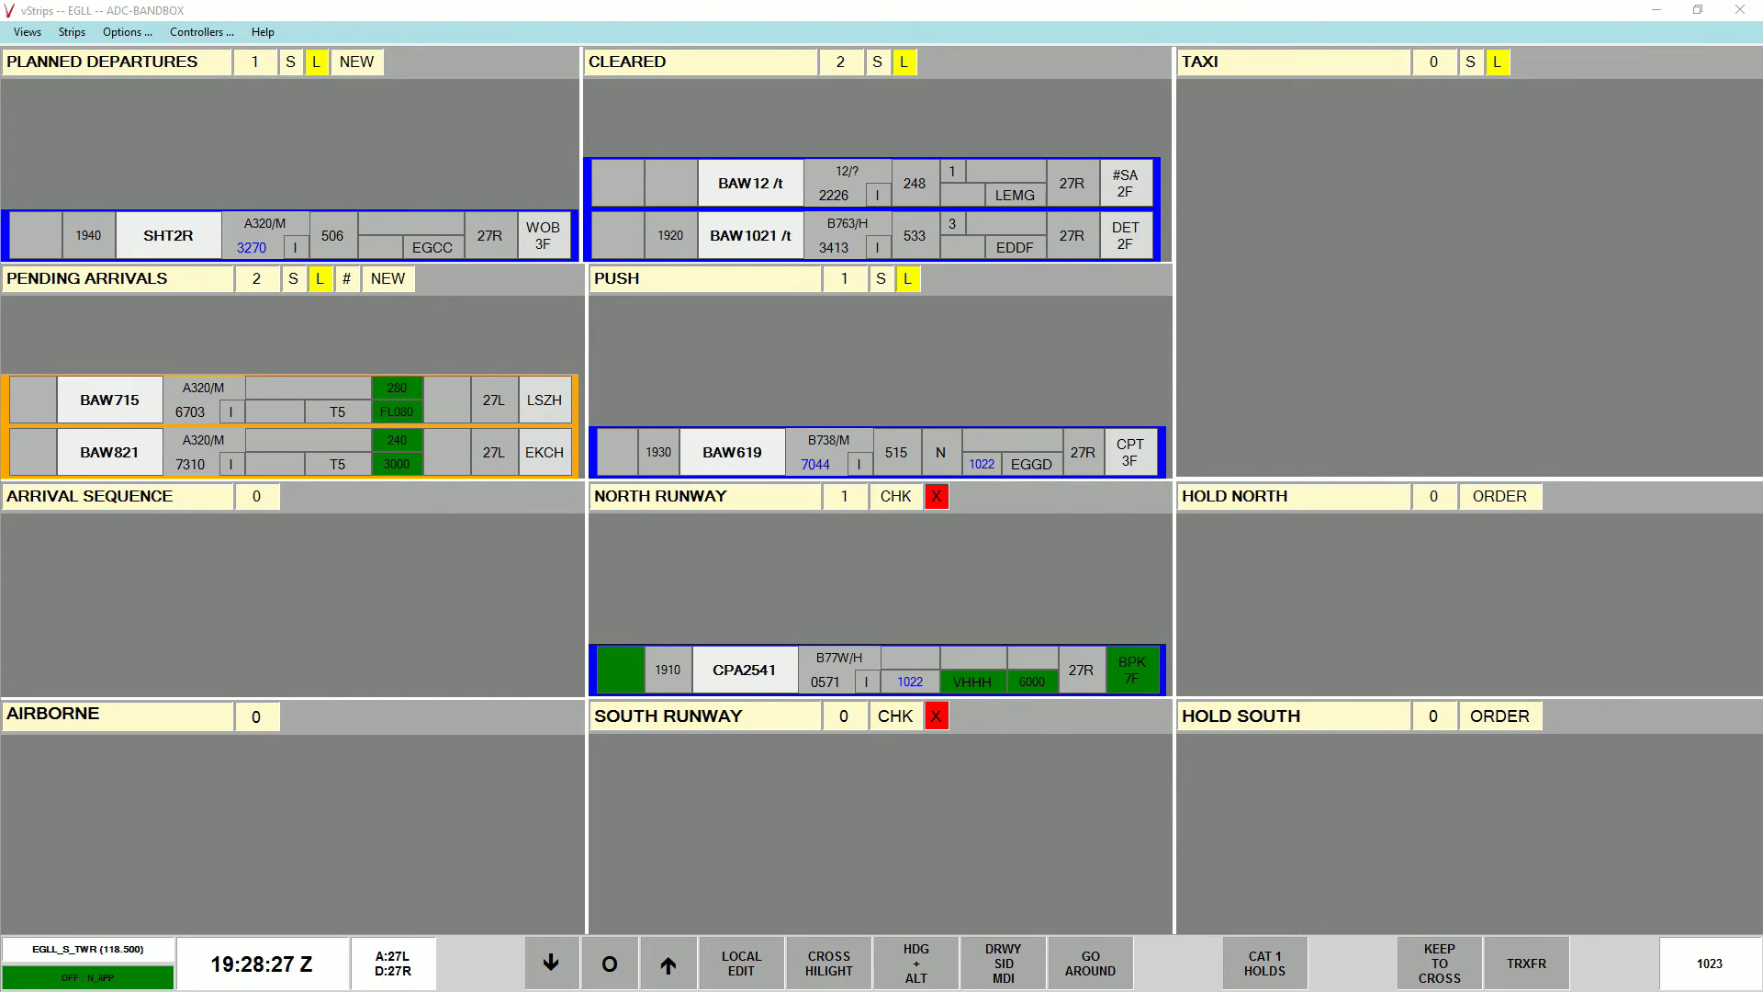
Step: Acknowledge the new QNH 1023 on the CPA2541 and BAW619 strips
{"action": "left_click", "coordinate": [917, 683]}
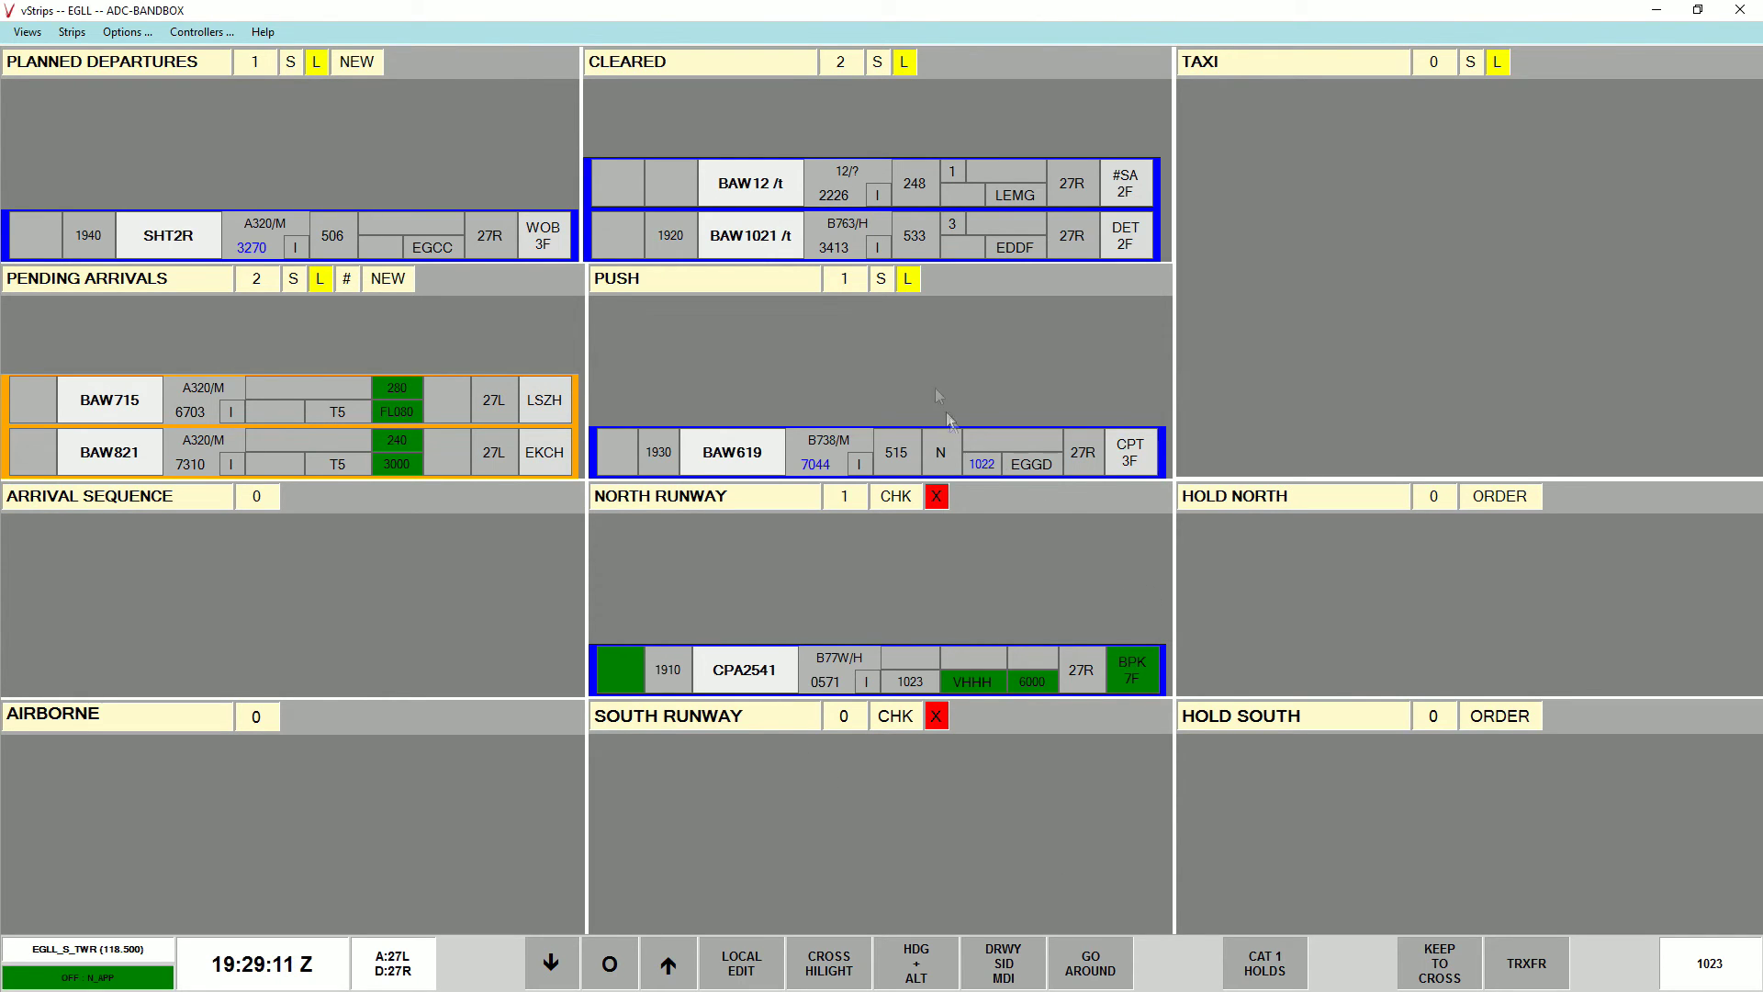
{"action": "left_click", "coordinate": [977, 463]}
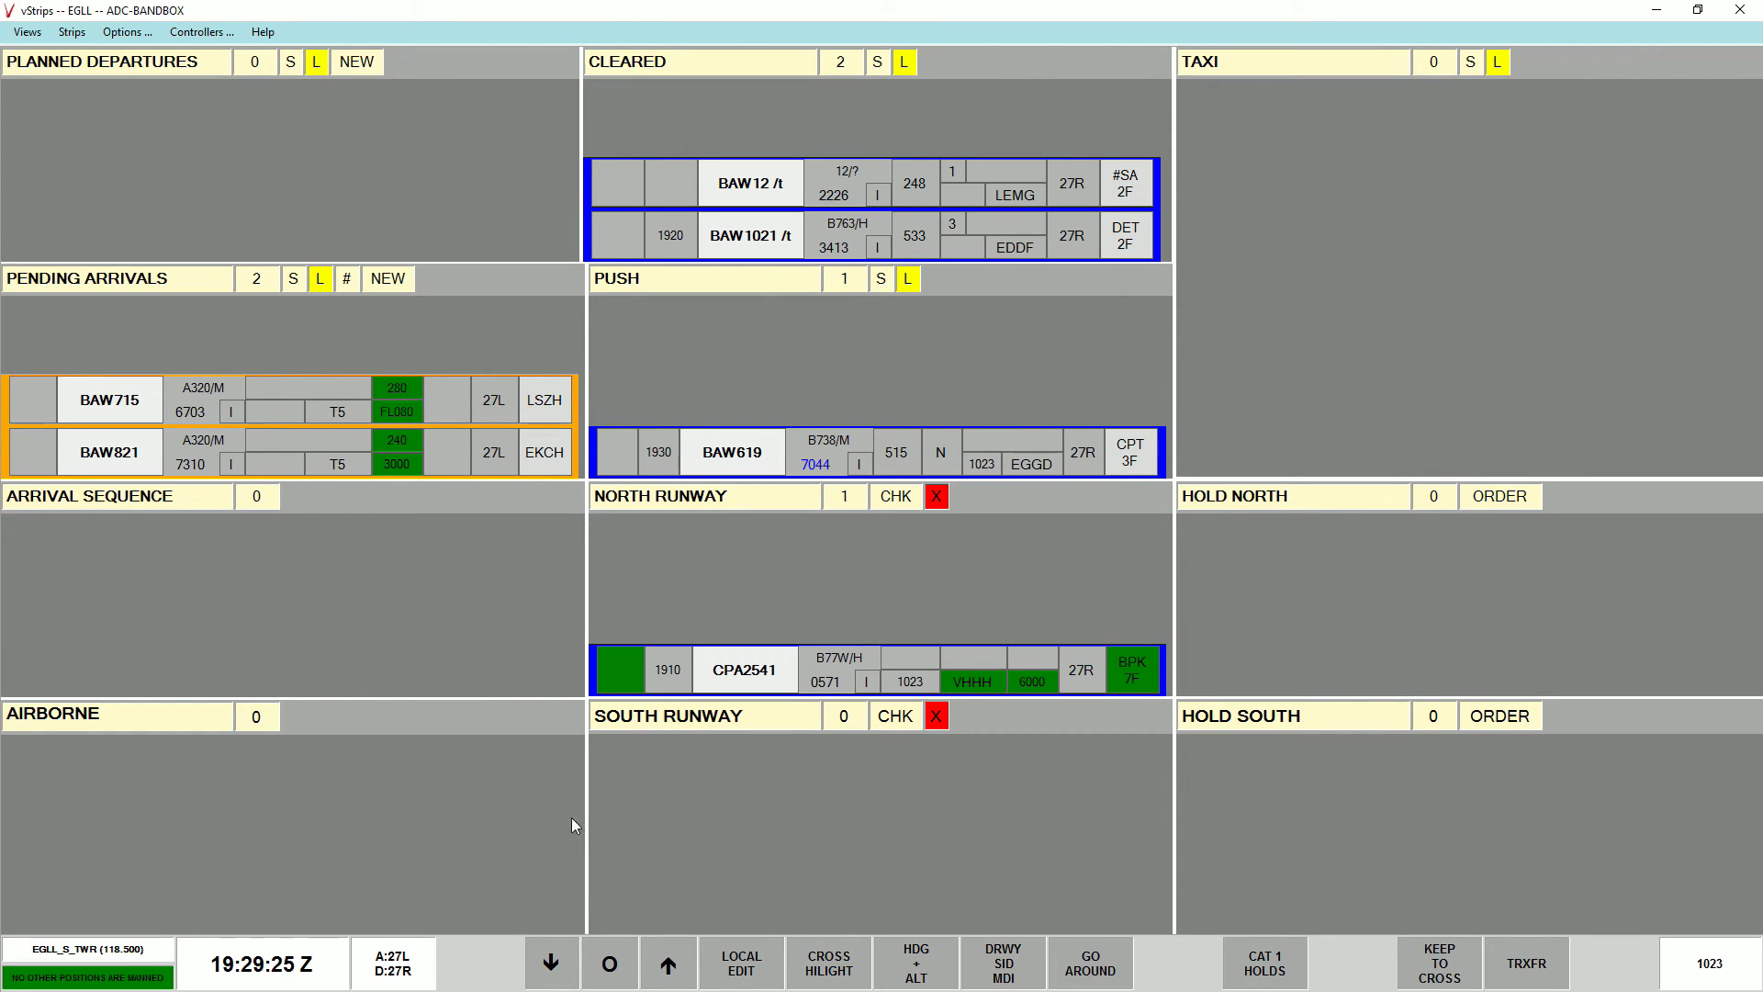
Step: Set the current ATIS letter to M and pick up BAW1021's strip for the Push bay
{"action": "left_click", "coordinate": [610, 965]}
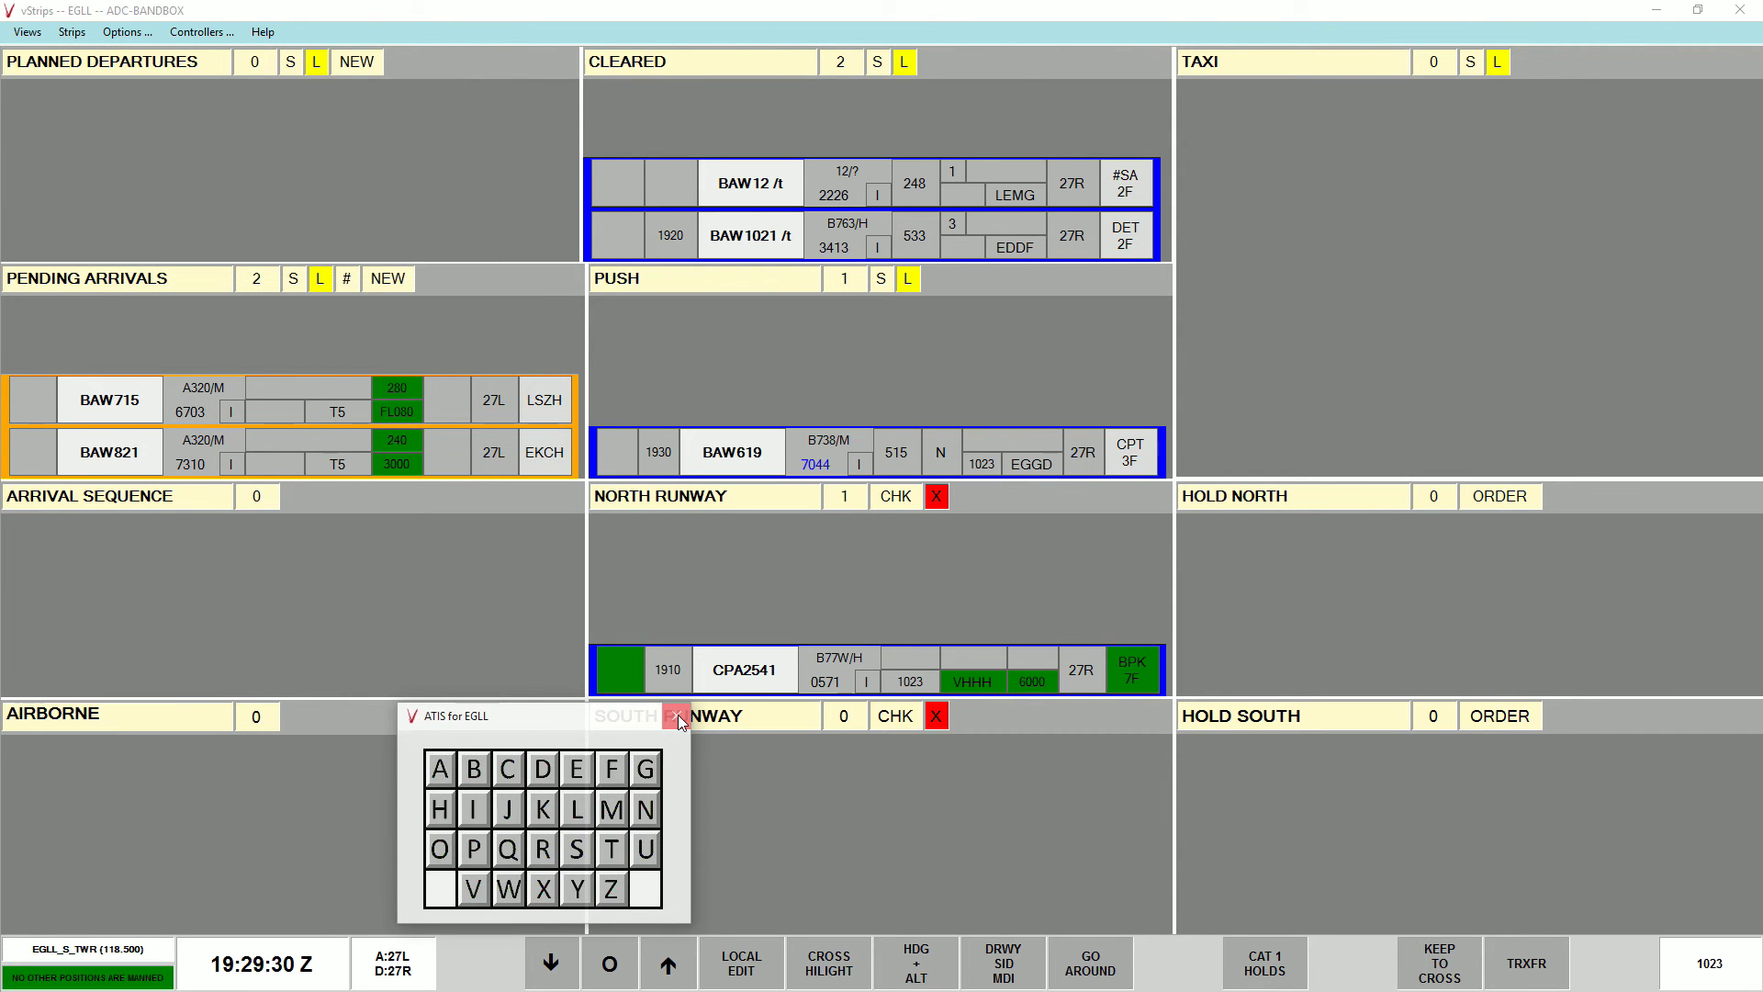
{"action": "left_click", "coordinate": [612, 809]}
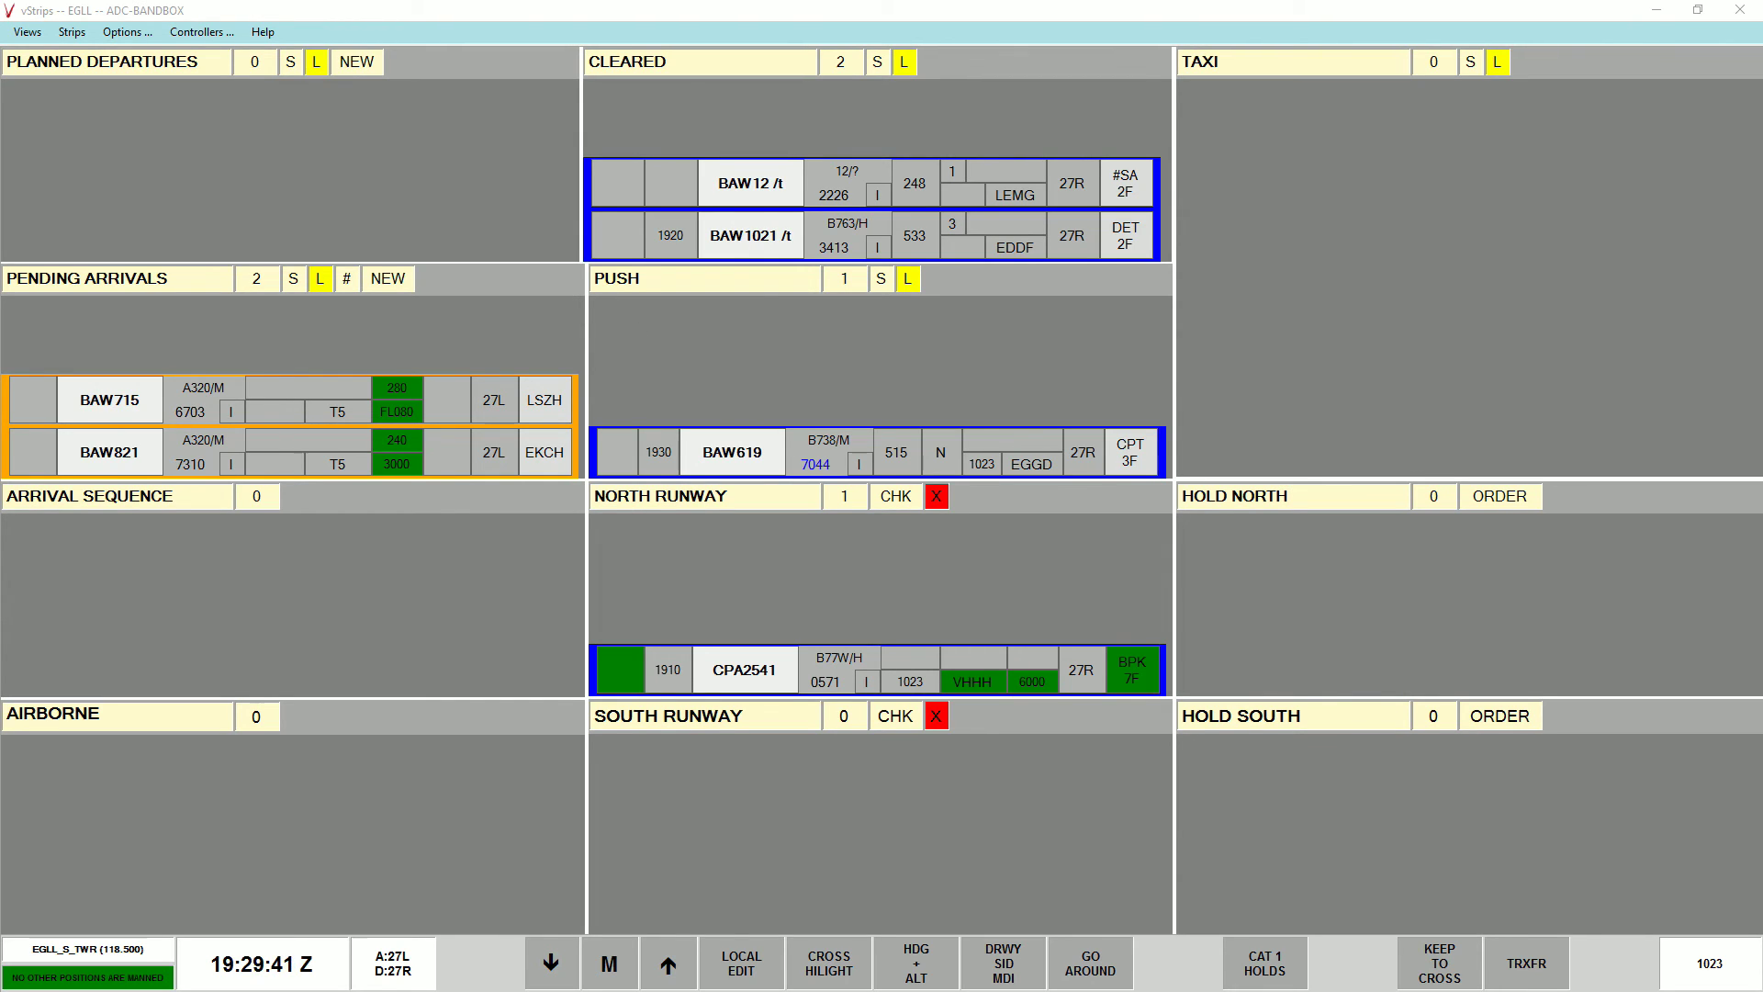
{"action": "left_click", "coordinate": [750, 235]}
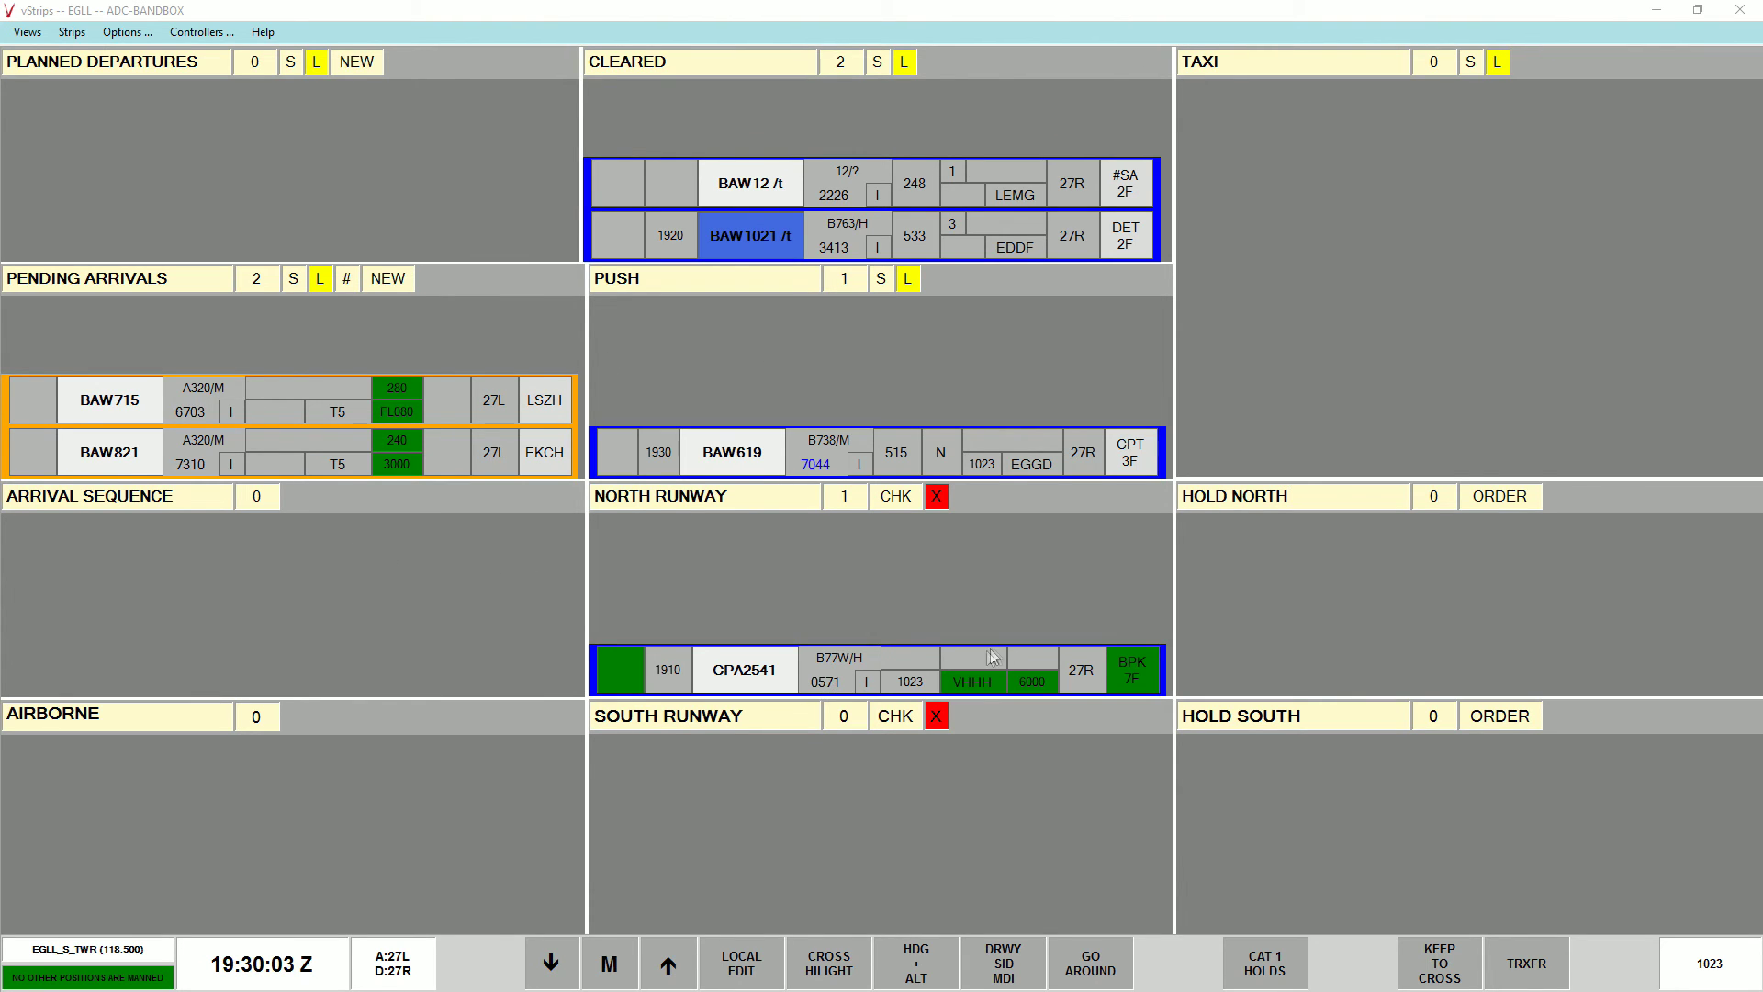
{"action": "mouse_move", "coordinate": [919, 658]}
Step: Drop BAW1021 into Push with clearance limit N, move CPA2541 to Airborne, and select BAW619
{"action": "left_click_drag", "start_coordinate": [1142, 239], "coordinate": [921, 428]}
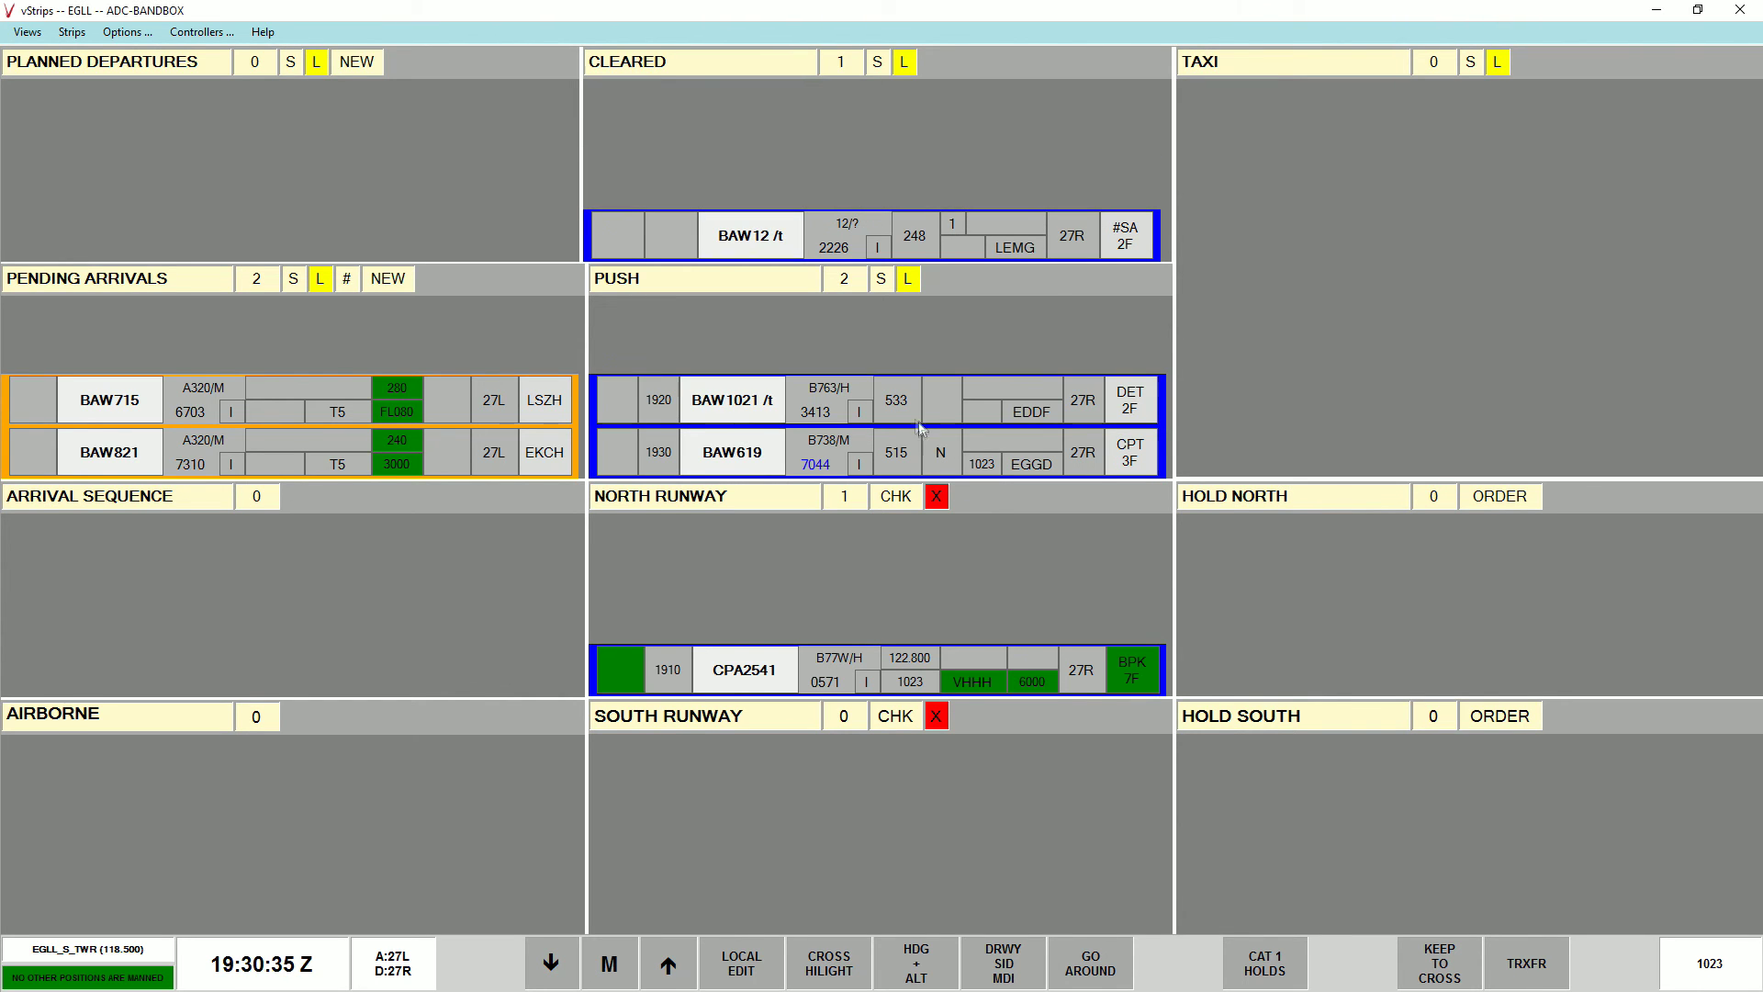
{"action": "left_click", "coordinate": [940, 396]}
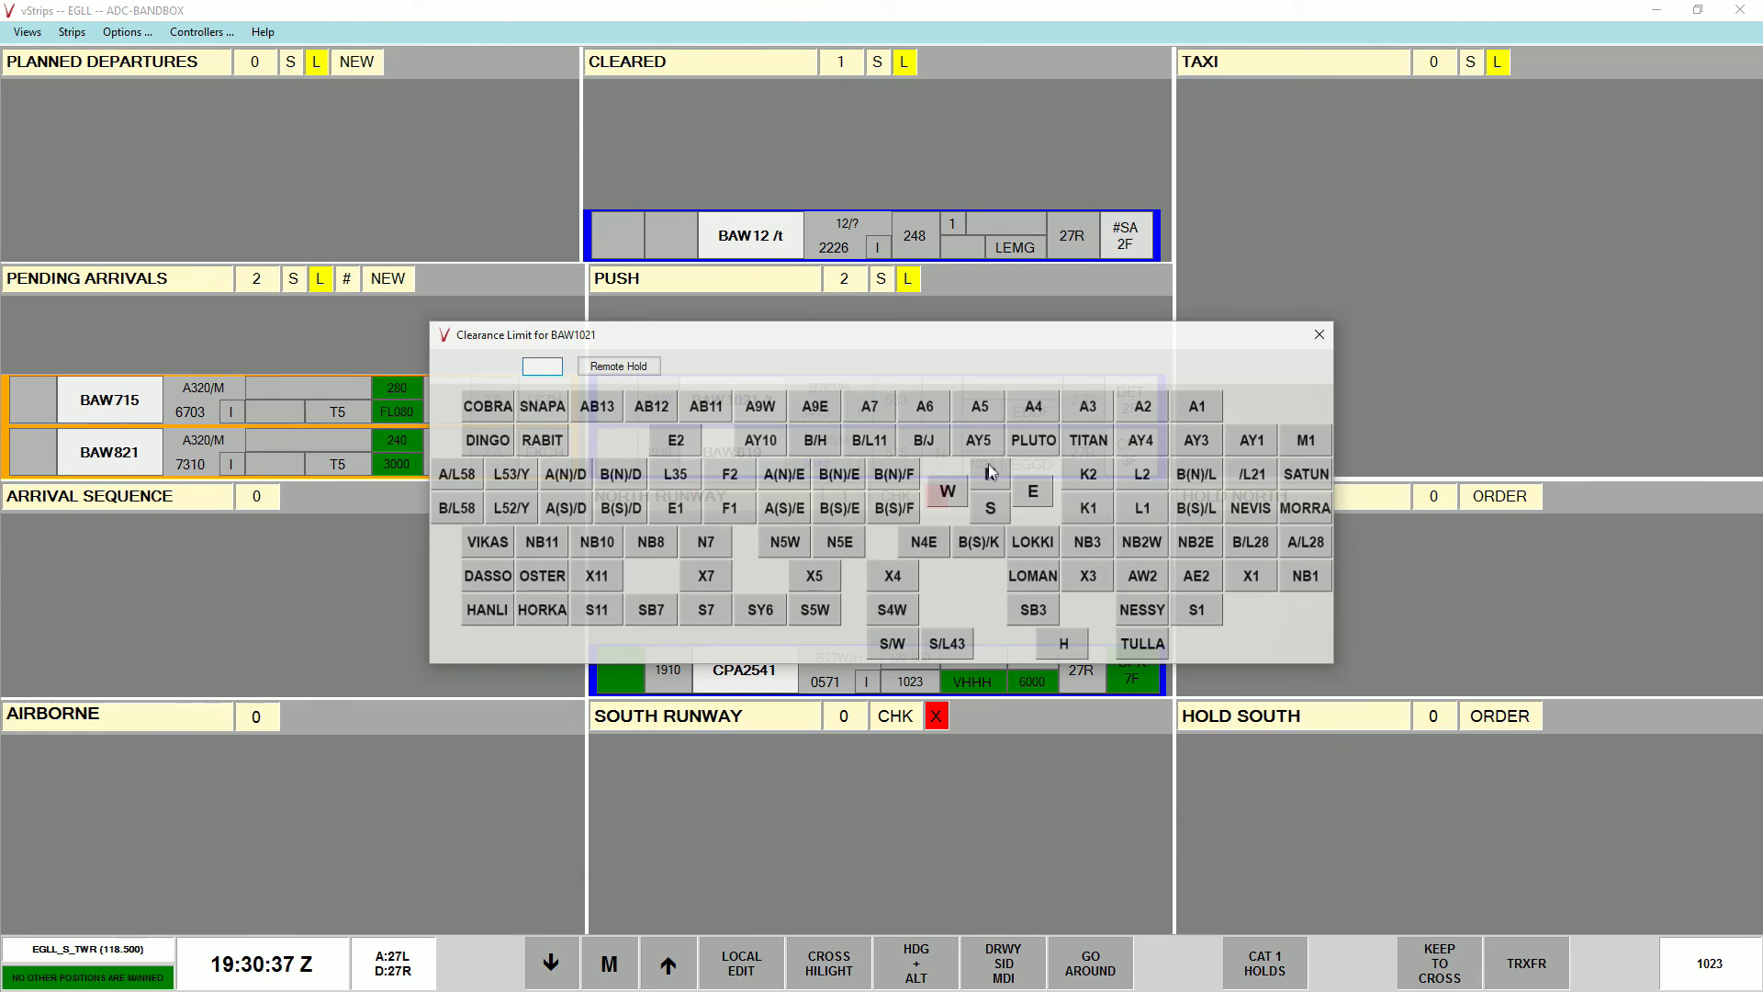
{"action": "left_click", "coordinate": [1013, 590]}
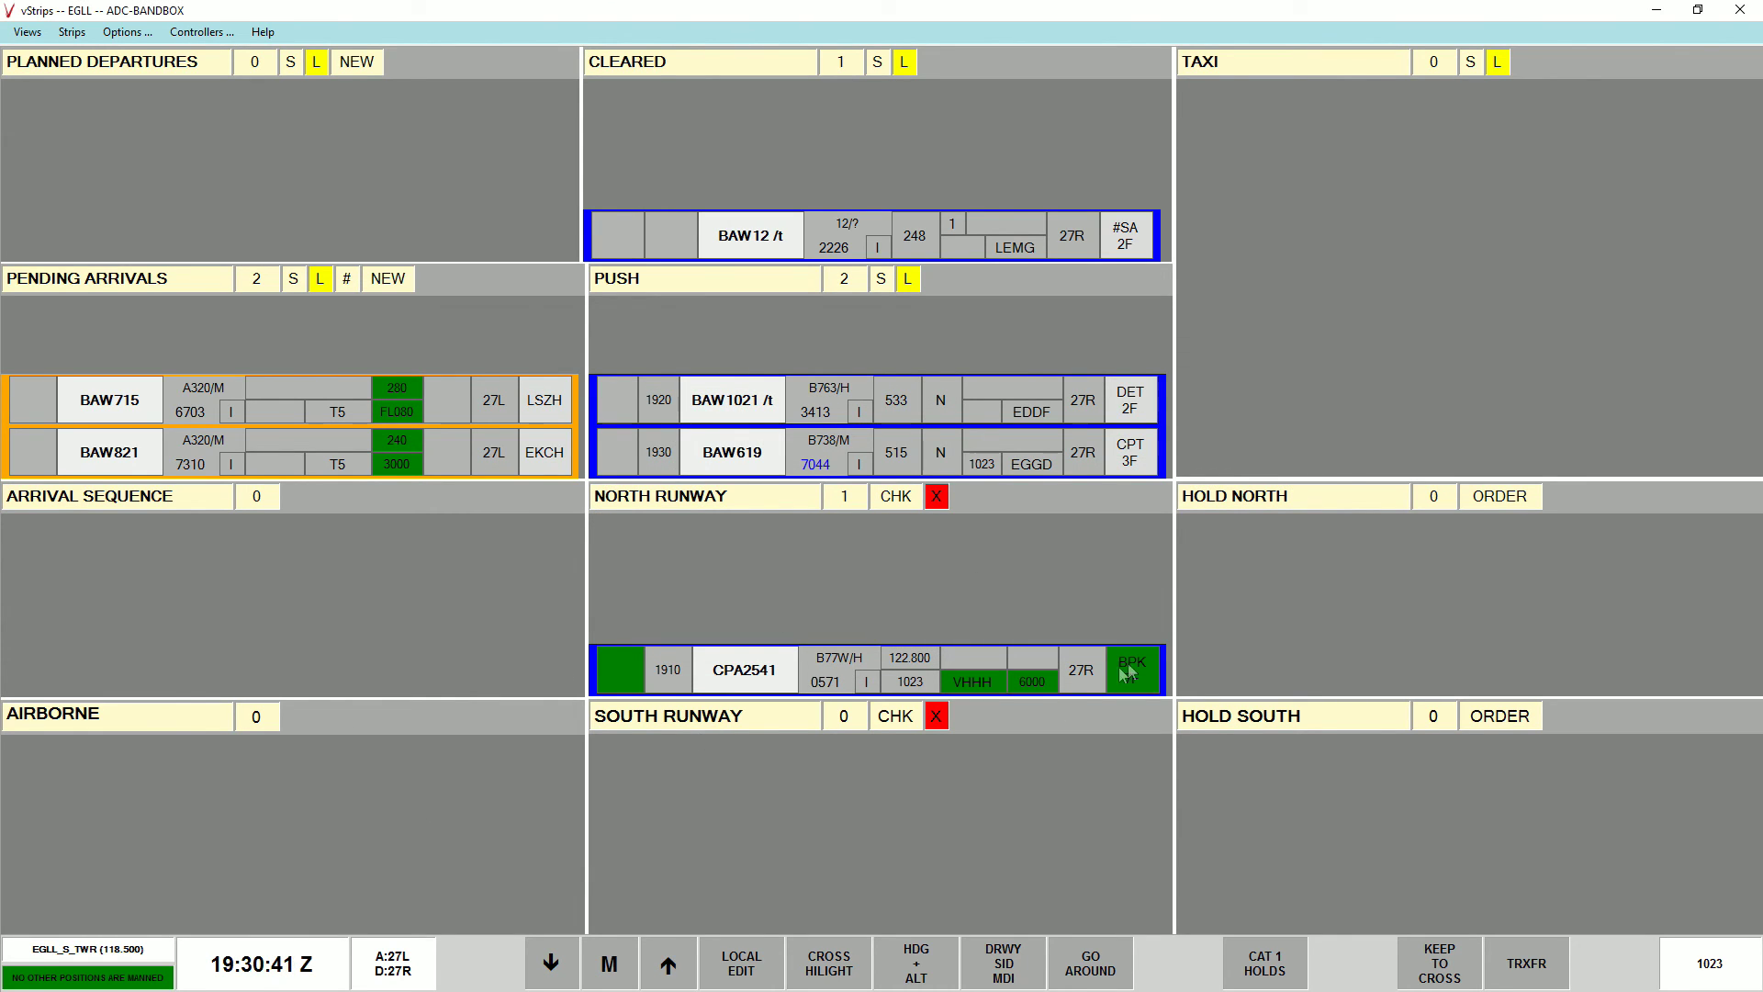
{"action": "left_click_drag", "start_coordinate": [1135, 663], "coordinate": [45, 927]}
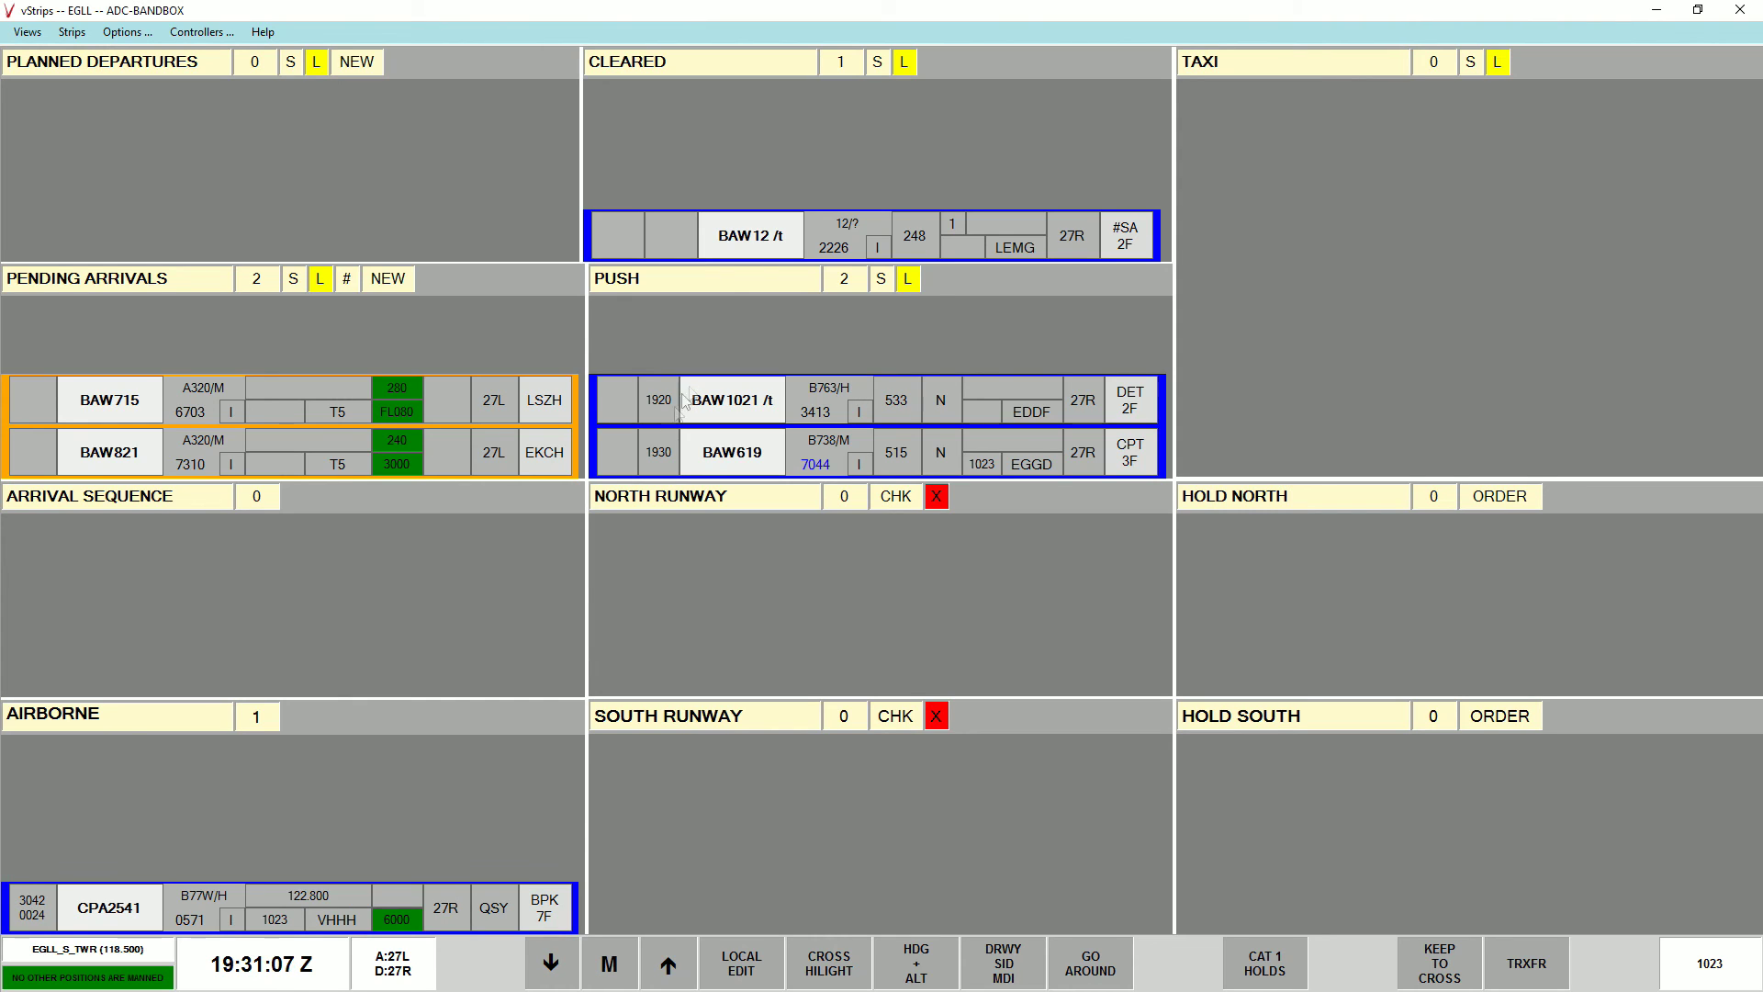
{"action": "left_click", "coordinate": [722, 450]}
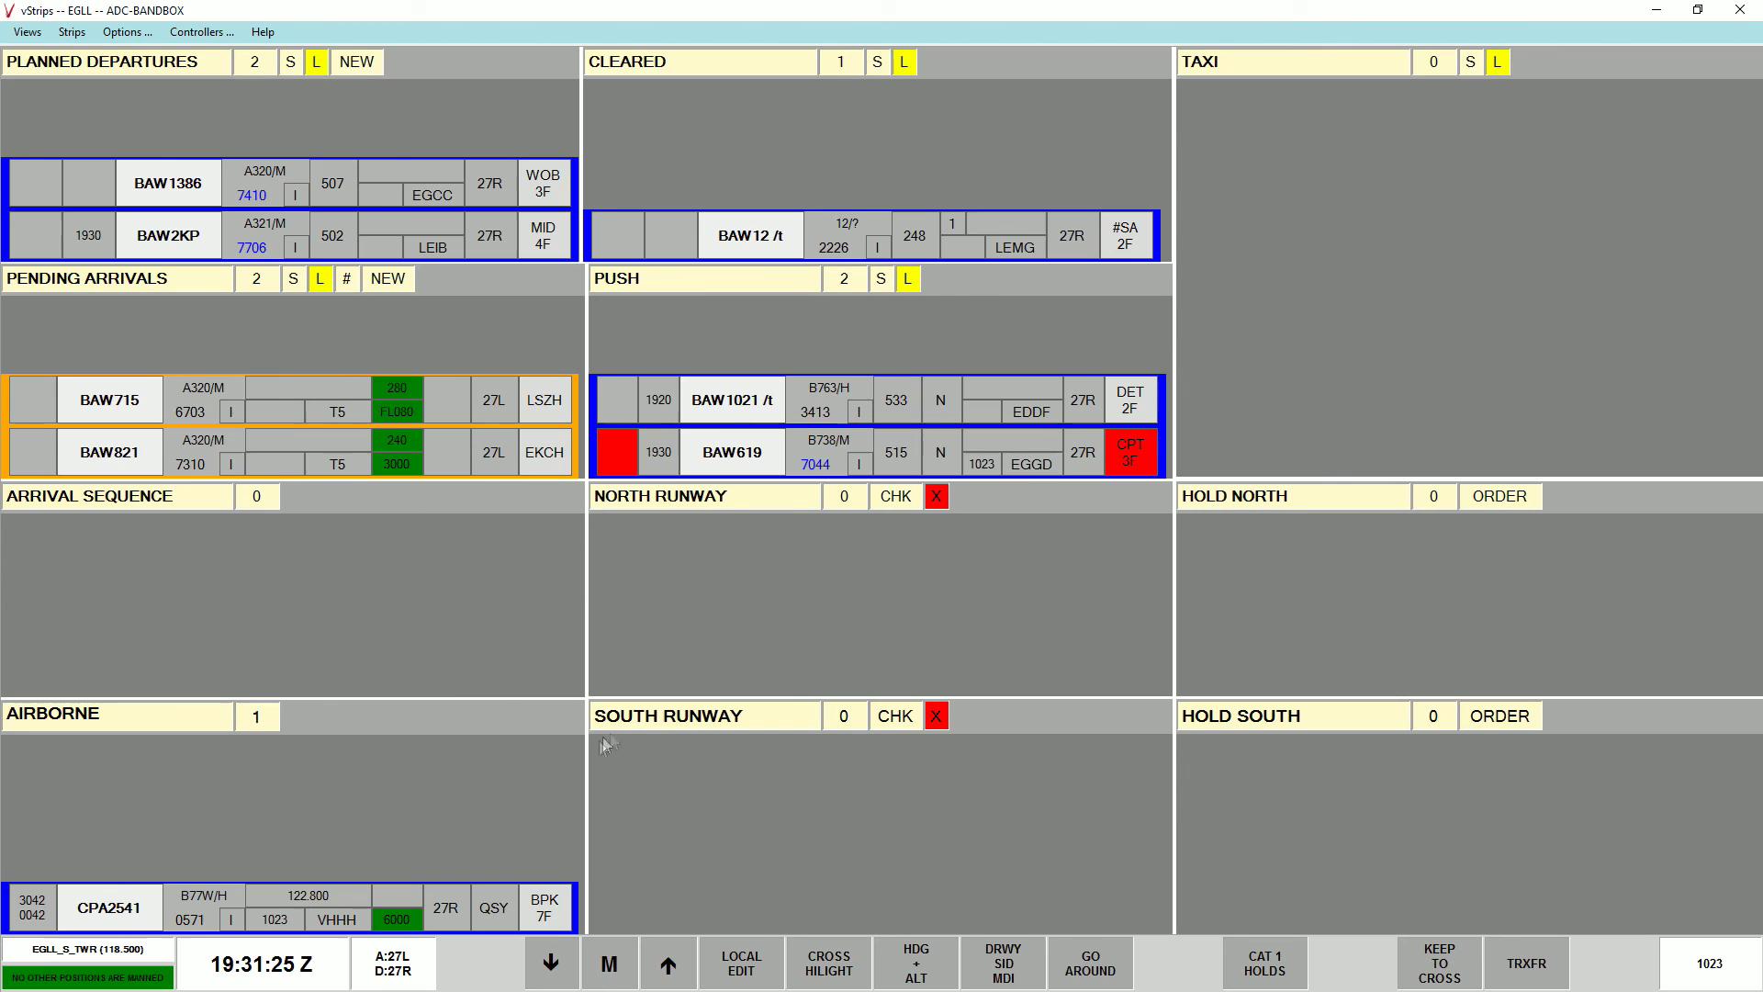
Step: Remove CPA2541, give BAW821 stand 518 and BAW715 stand 512, and clear BAW619's red highlight
{"action": "left_click", "coordinate": [551, 907]}
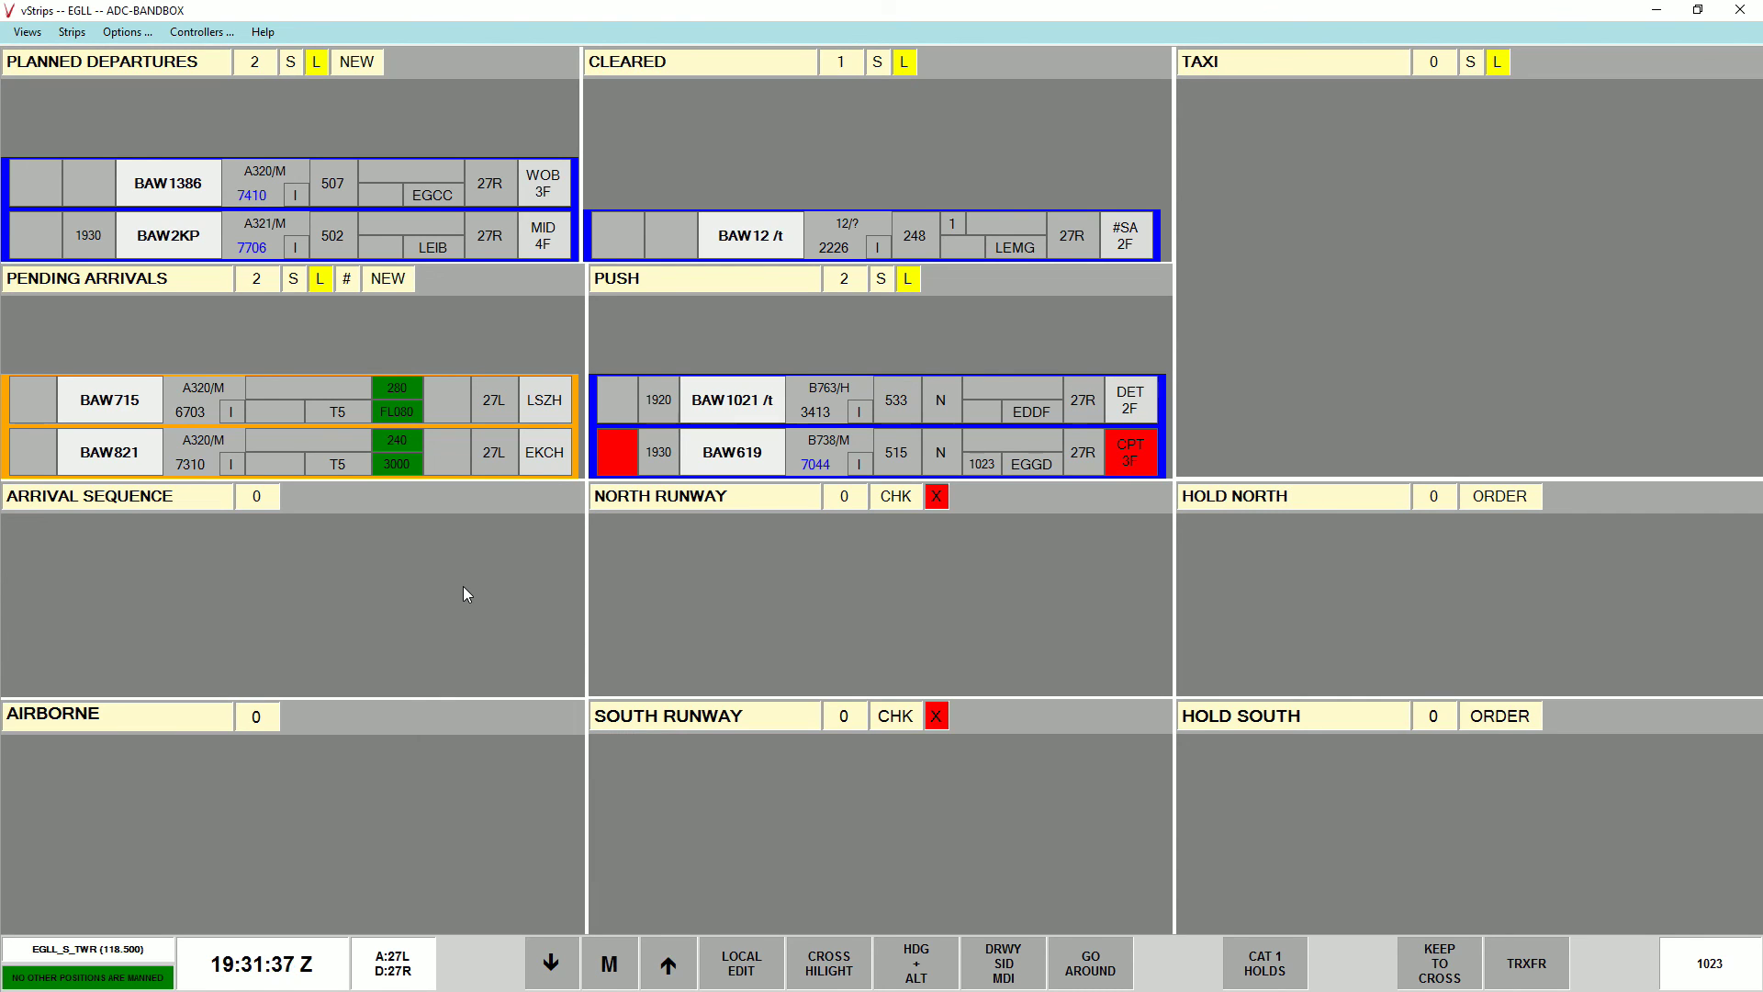
{"action": "left_click", "coordinate": [341, 461]}
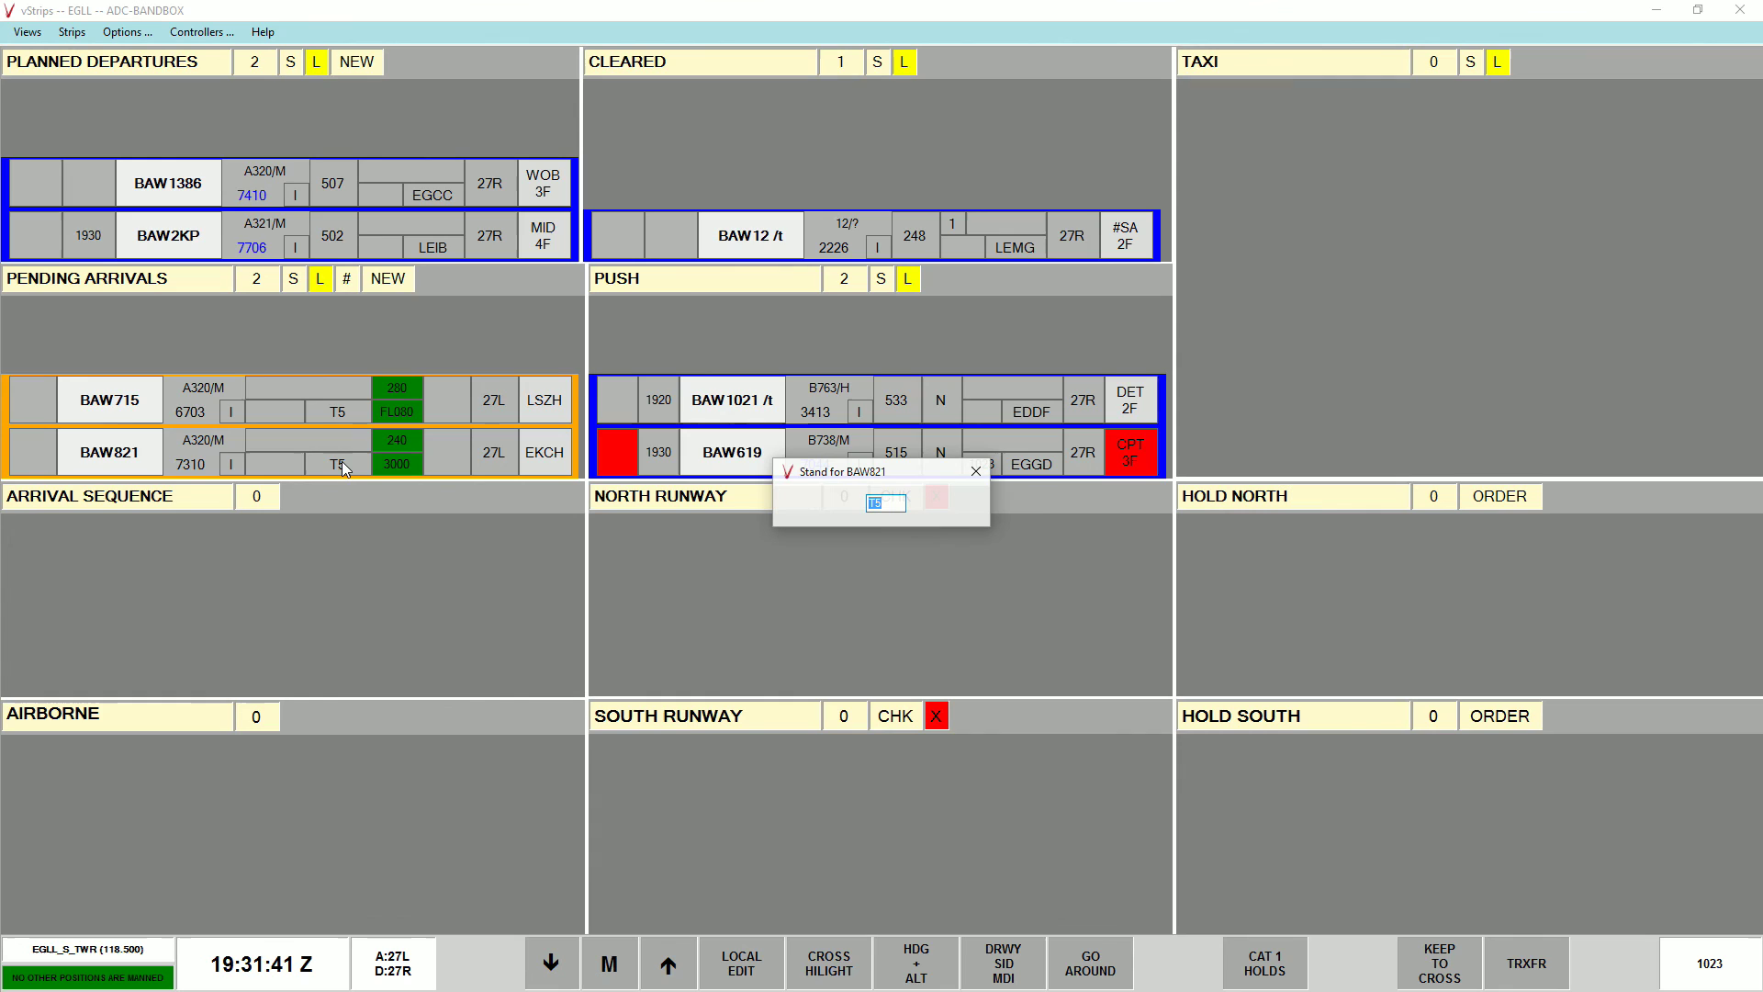
{"action": "type", "text": "518"}
{"action": "key", "text": "Return"}
{"action": "left_click", "coordinate": [342, 405]}
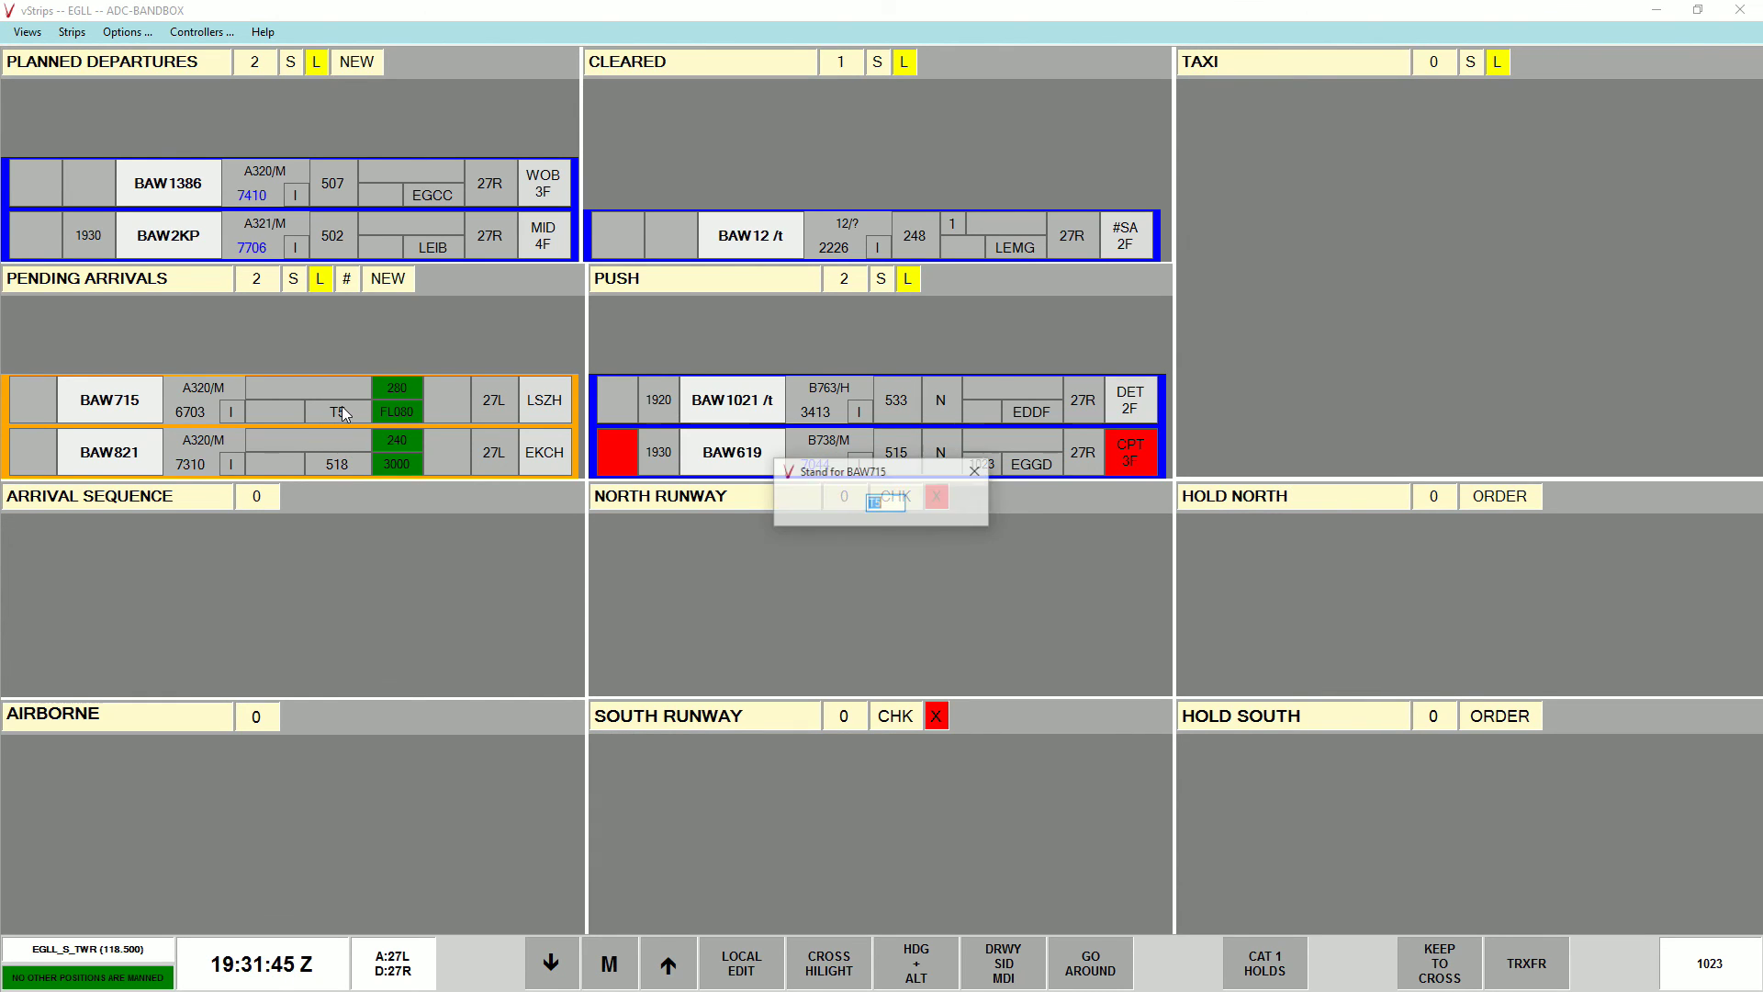
{"action": "type", "text": "112"}
{"action": "key", "text": "Return"}
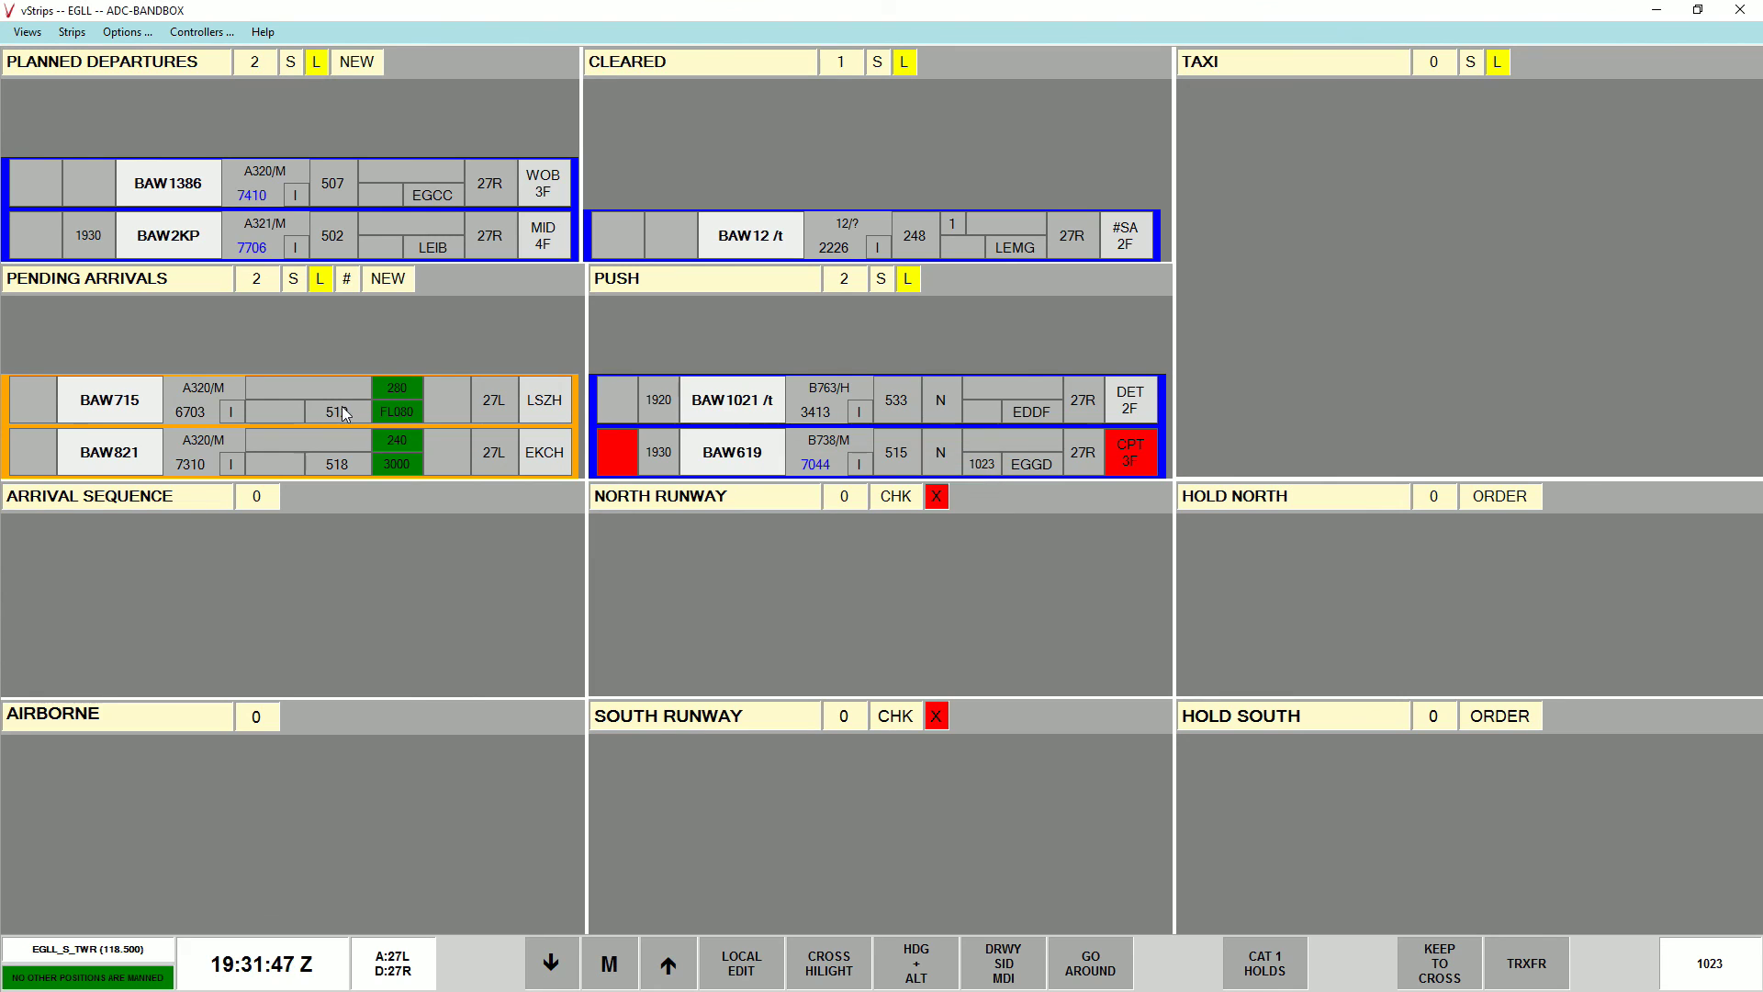
{"action": "left_click", "coordinate": [727, 455]}
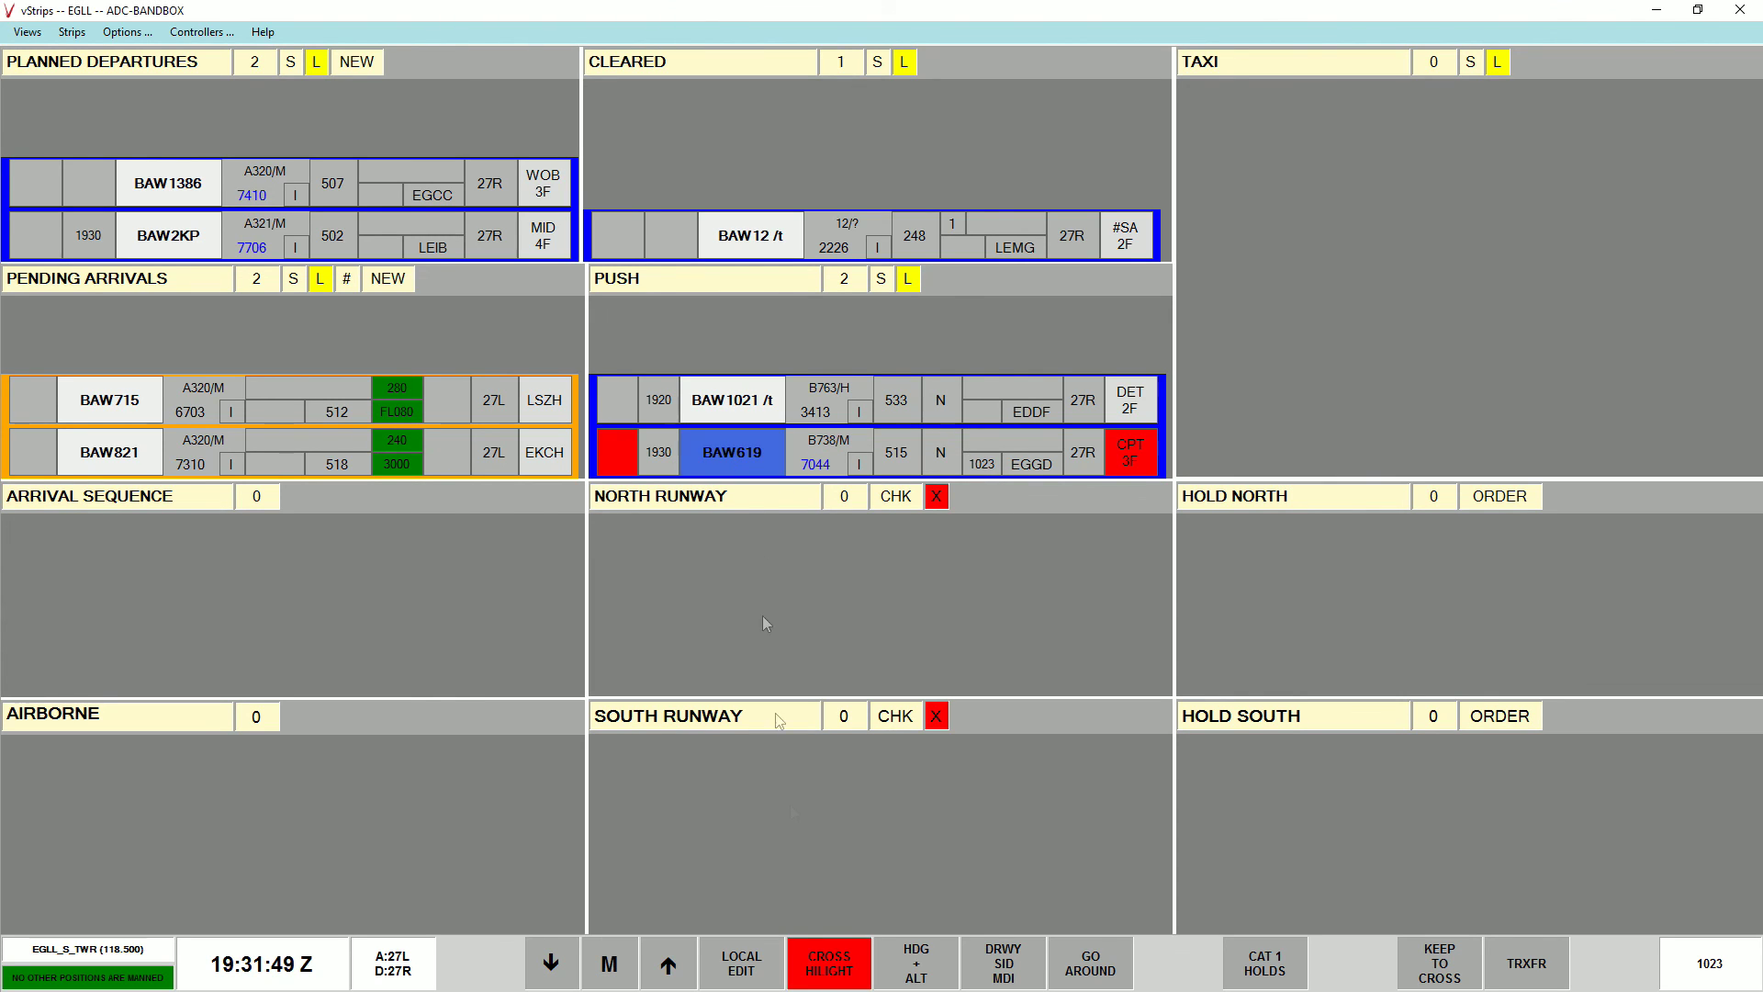
{"action": "left_click", "coordinate": [771, 501]}
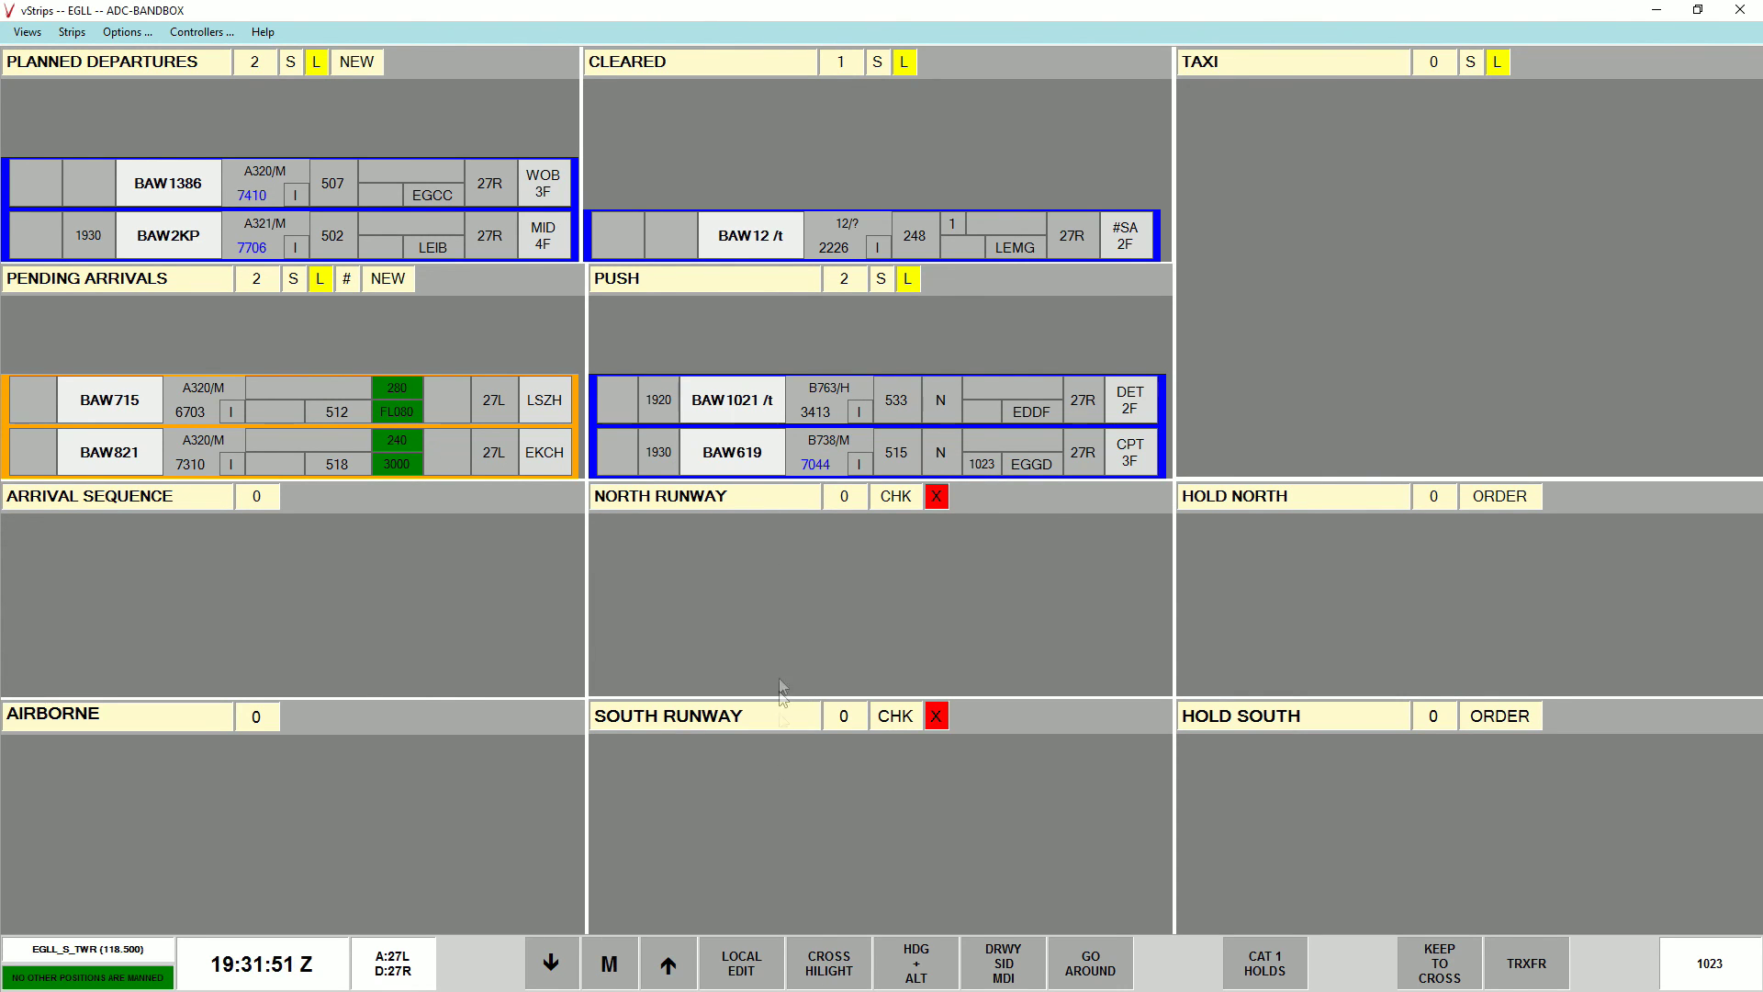